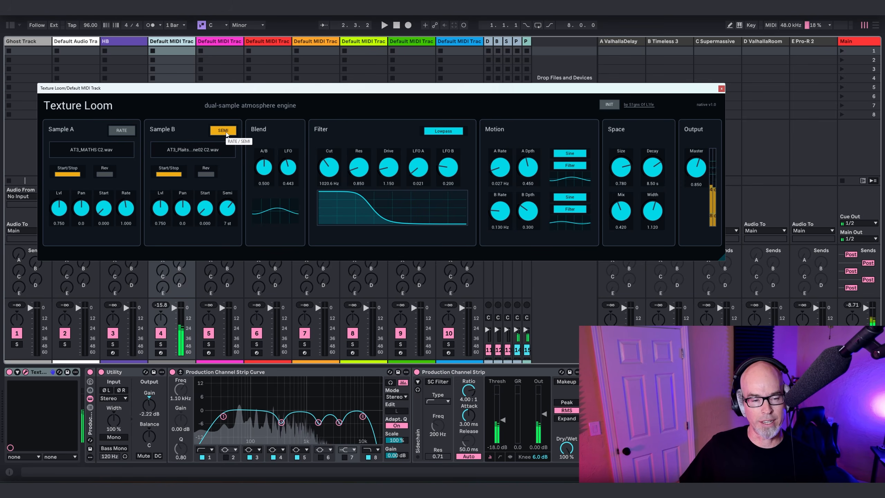
Audition Sample B transposed to 10 and 12 semitones and return its Semi value to 7 st
{"action": "left_click", "coordinate": [228, 209]}
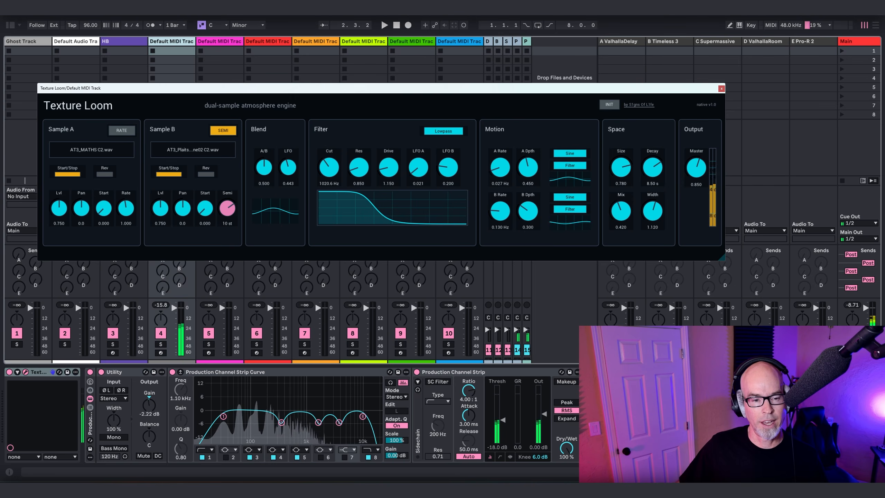
{"action": "left_click_drag", "start_coordinate": [227, 209], "coordinate": [229, 211]}
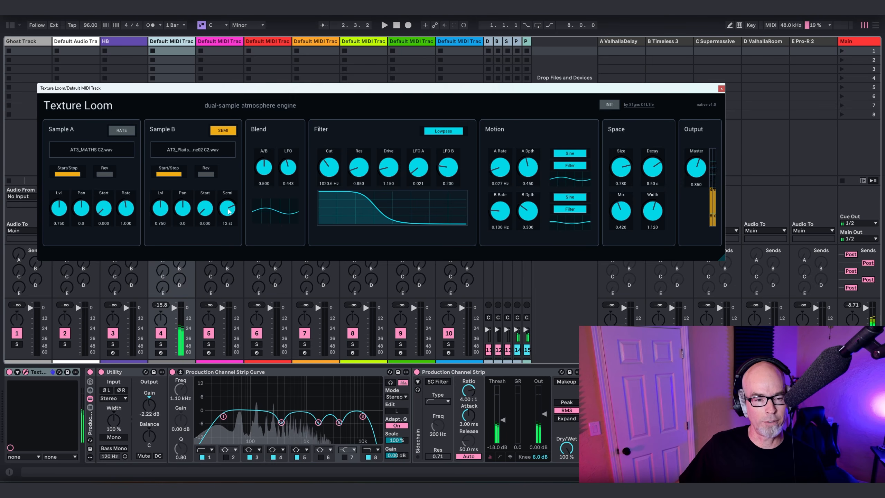
{"action": "left_click", "coordinate": [229, 210]}
{"action": "left_click_drag", "start_coordinate": [229, 209], "coordinate": [235, 210]}
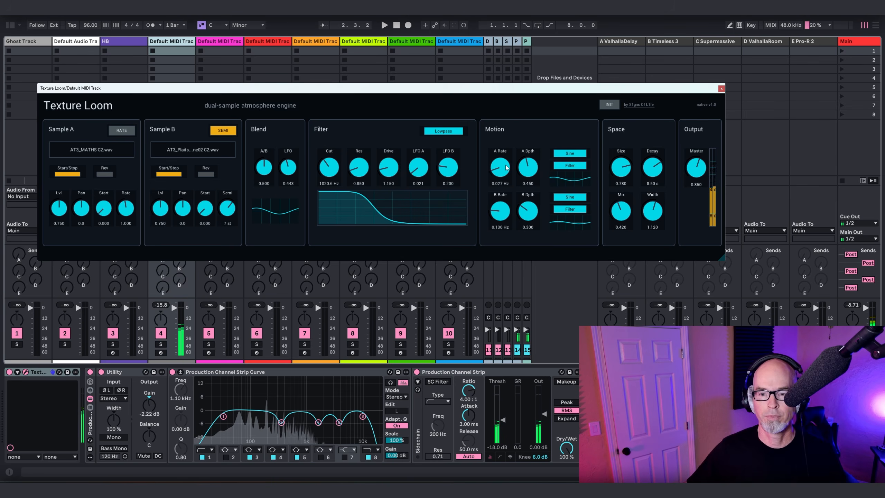
Raise the Space section's Mix to 0.792 and close the Texture Loom window
{"action": "left_click_drag", "start_coordinate": [621, 211], "coordinate": [621, 183]}
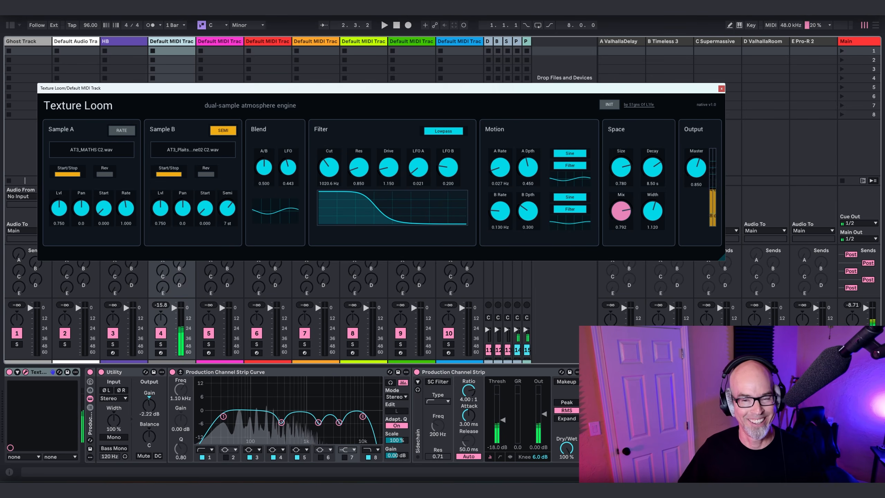
{"action": "left_click_drag", "start_coordinate": [621, 184], "coordinate": [621, 184]}
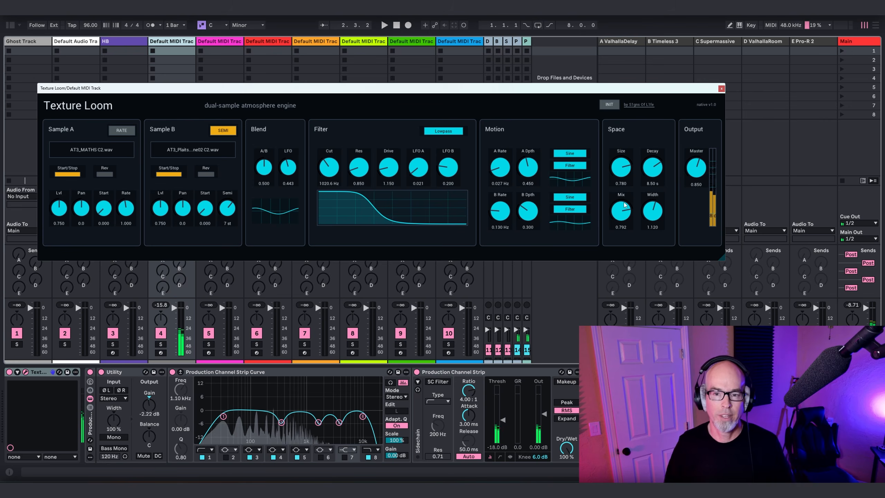
{"action": "left_click", "coordinate": [721, 88]}
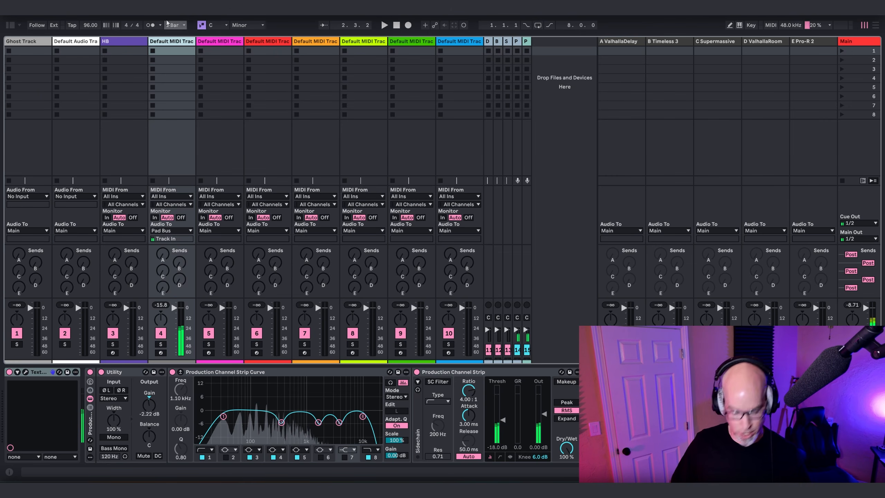
Rename track 4 as "Deep Soundscape"
{"action": "key", "text": "super+r"}
{"action": "type", "text": "De"}
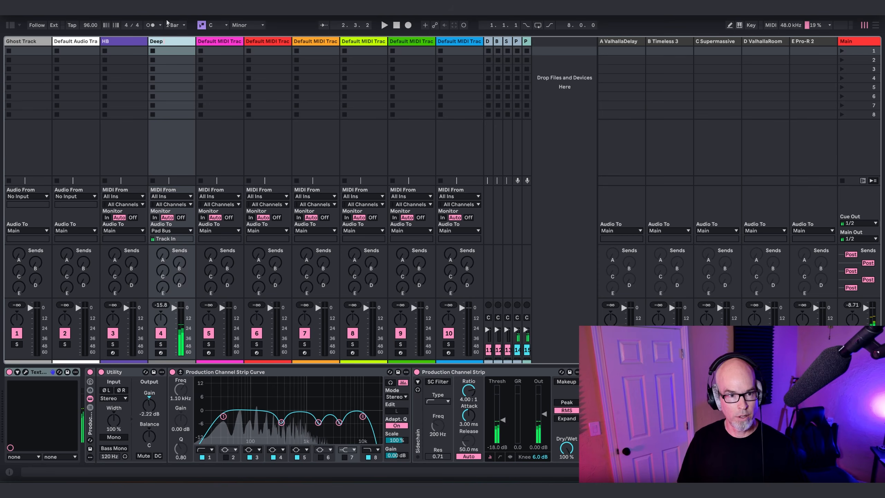
{"action": "type", "text": "ep Soundscape"}
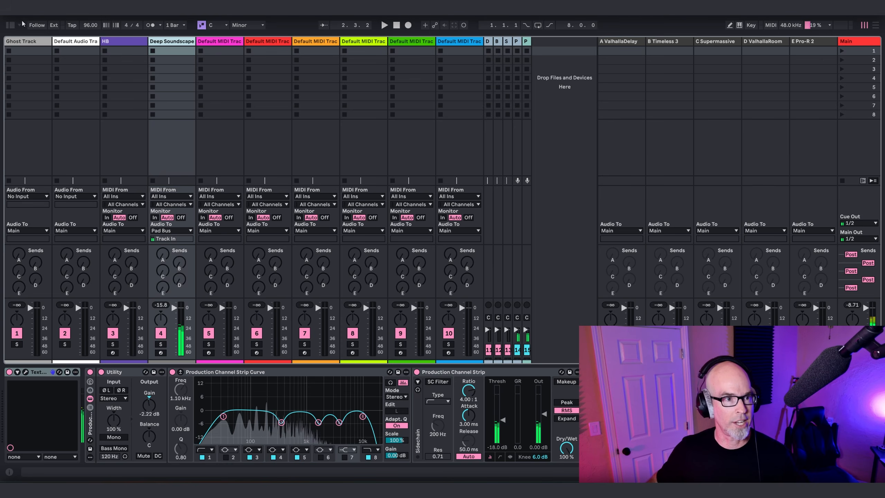
Load Texture Loom from the Main Synths collection onto MIDI track 5
{"action": "left_click", "coordinate": [13, 26]}
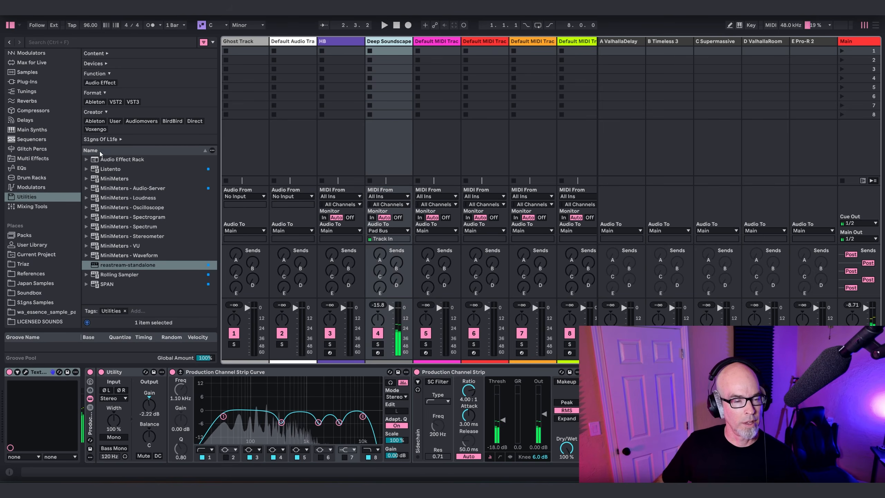
{"action": "left_click", "coordinate": [42, 130]}
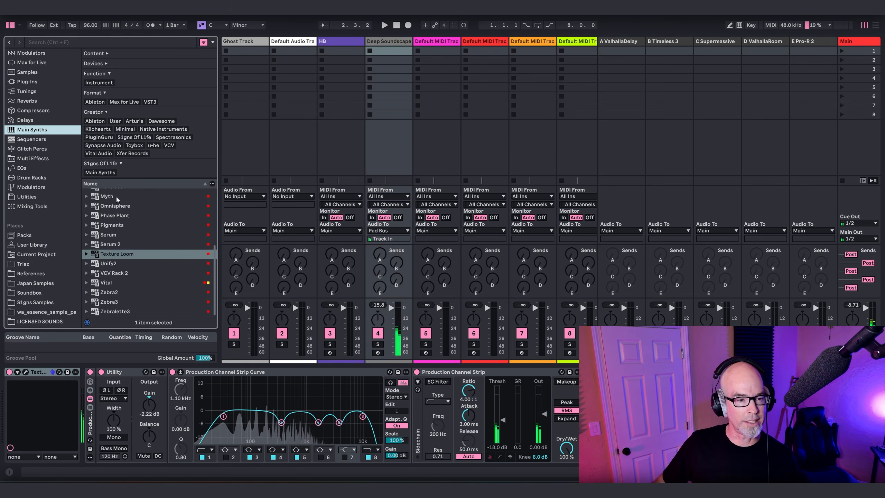
{"action": "left_click", "coordinate": [119, 256]}
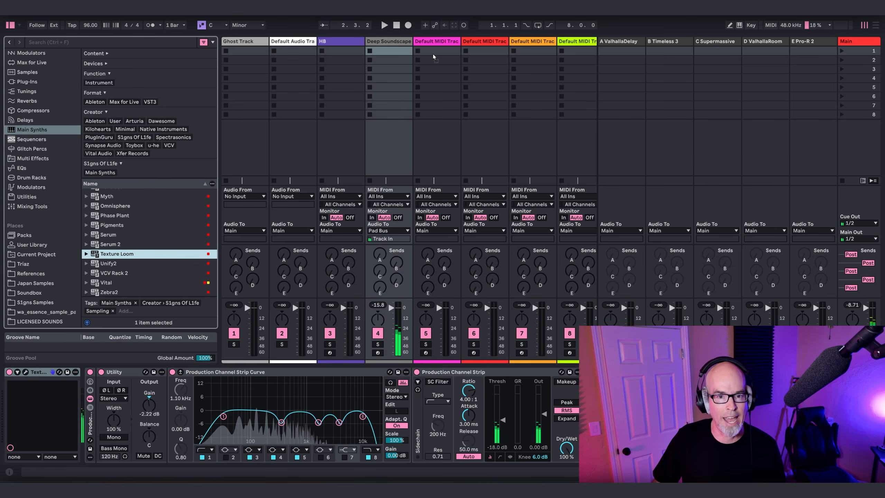
{"action": "left_click_drag", "start_coordinate": [433, 54], "coordinate": [436, 53]}
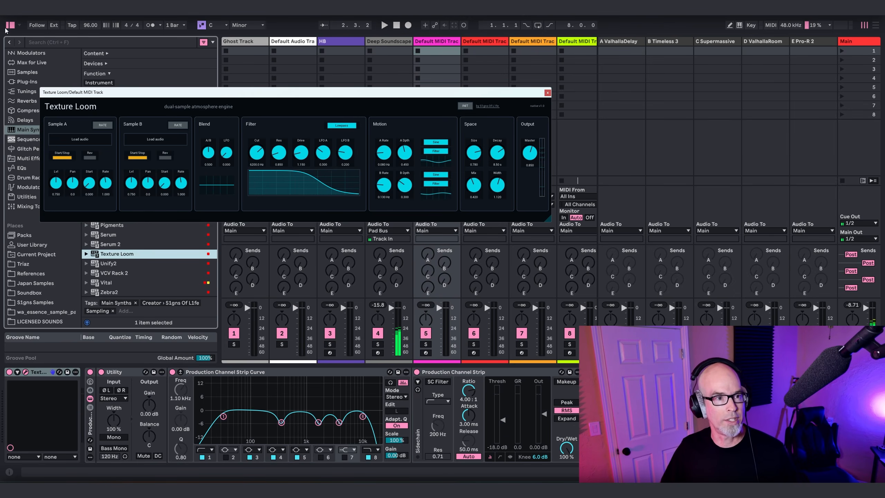
Enlarge the new Texture Loom window, hiding the browser and showing it again
{"action": "left_click", "coordinate": [5, 31]}
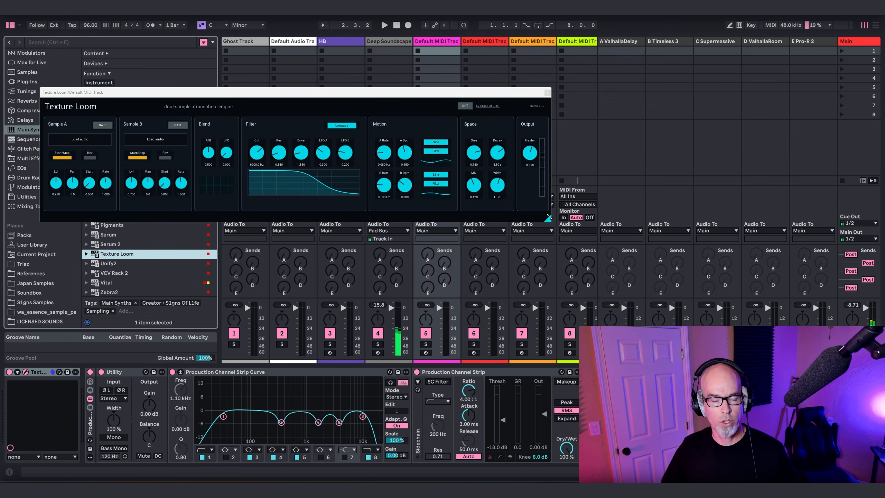
{"action": "left_click_drag", "start_coordinate": [548, 217], "coordinate": [778, 276]}
{"action": "left_click", "coordinate": [11, 25]}
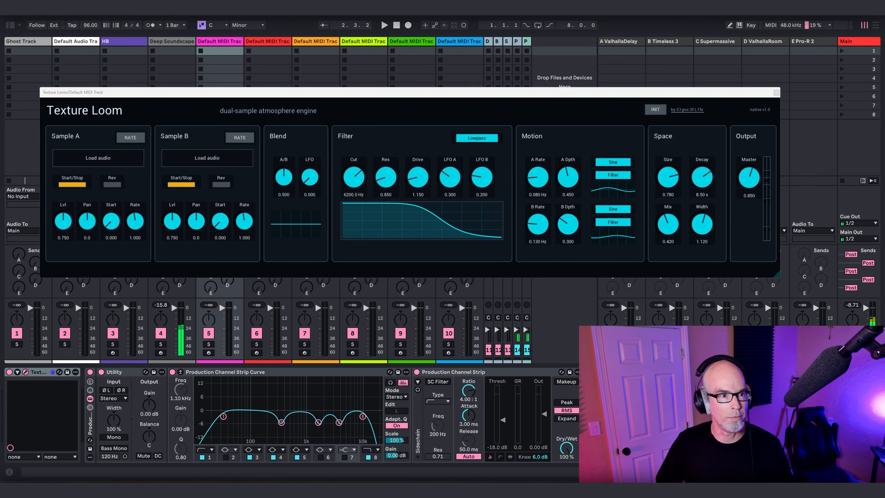
{"action": "left_click", "coordinate": [10, 25]}
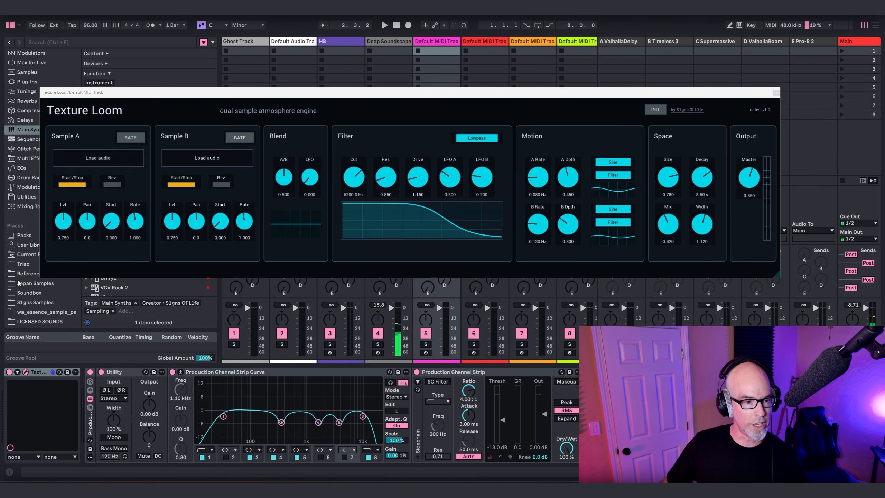
Open the Jura & The Alps sample folder among the browser's places, shifting the plugin window off the folder list
{"action": "scroll", "coordinate": [19, 283], "scroll_direction": "down", "scroll_amount": 10}
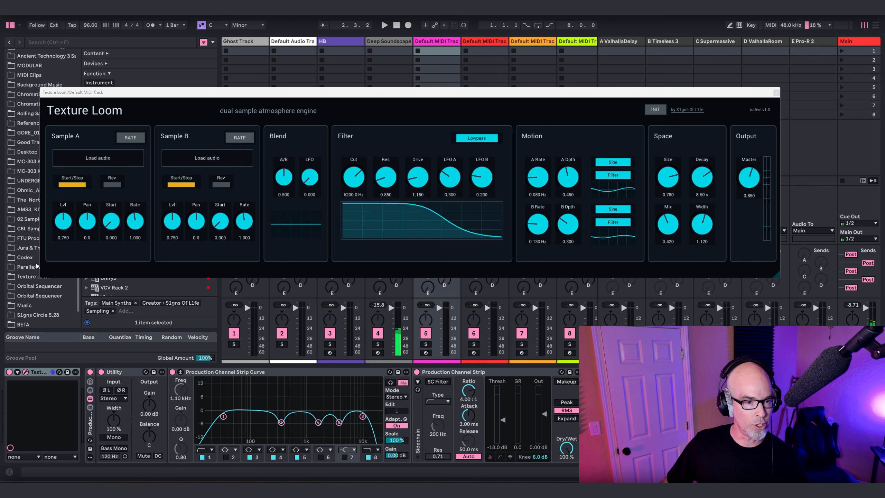
{"action": "scroll", "coordinate": [36, 266], "scroll_direction": "down", "scroll_amount": 3}
{"action": "left_click_drag", "start_coordinate": [102, 93], "coordinate": [172, 101]}
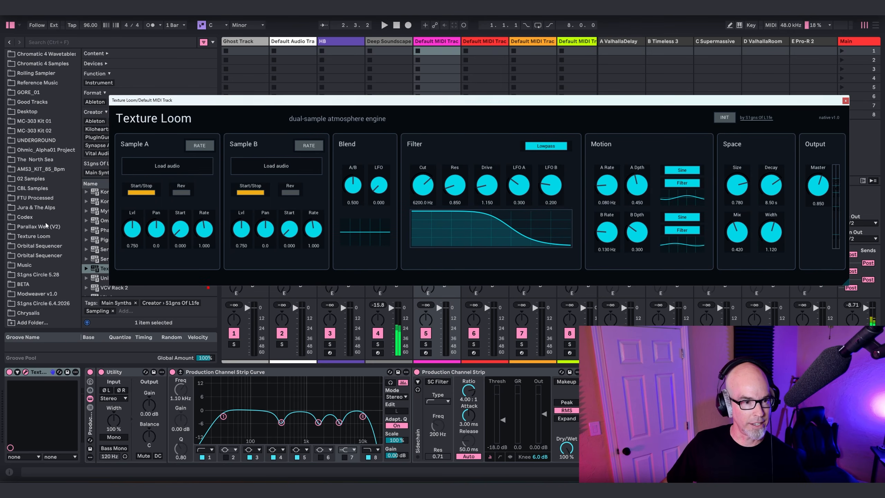
{"action": "left_click", "coordinate": [37, 207]}
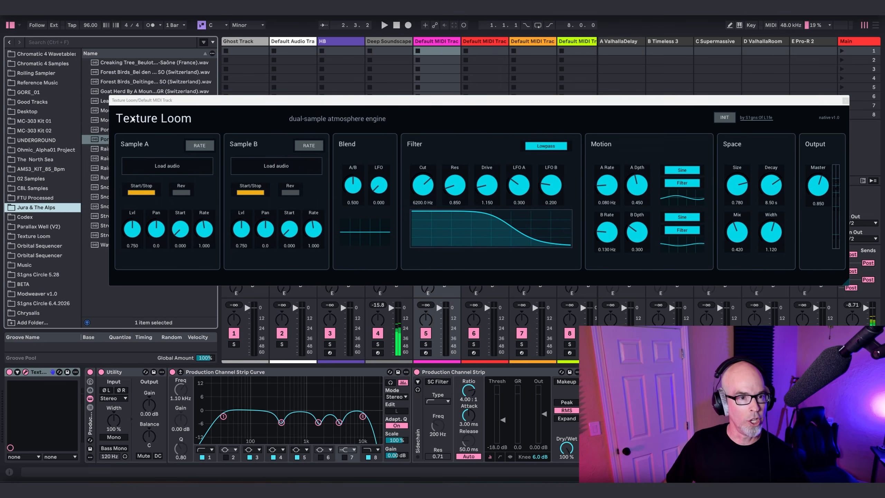
Shrink the Texture Loom window and move it clear of the folder's sample list
{"action": "left_click_drag", "start_coordinate": [151, 99], "coordinate": [128, 74]}
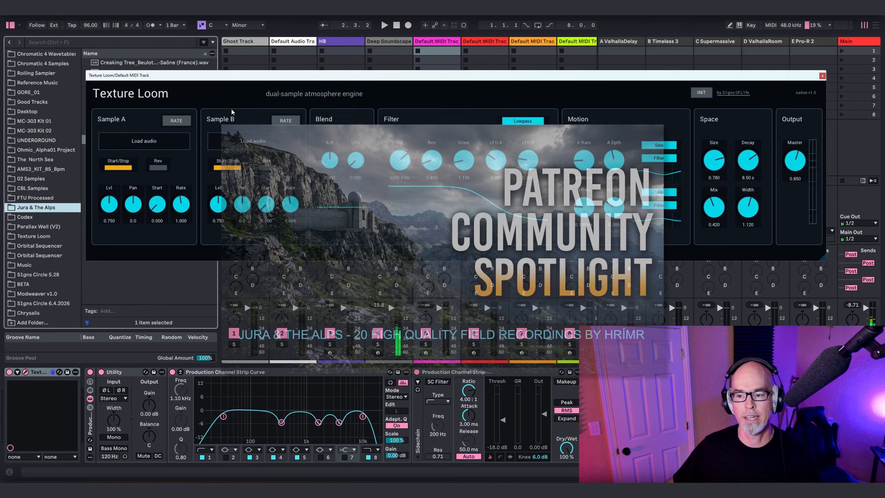
{"action": "left_click_drag", "start_coordinate": [771, 260], "coordinate": [595, 211]}
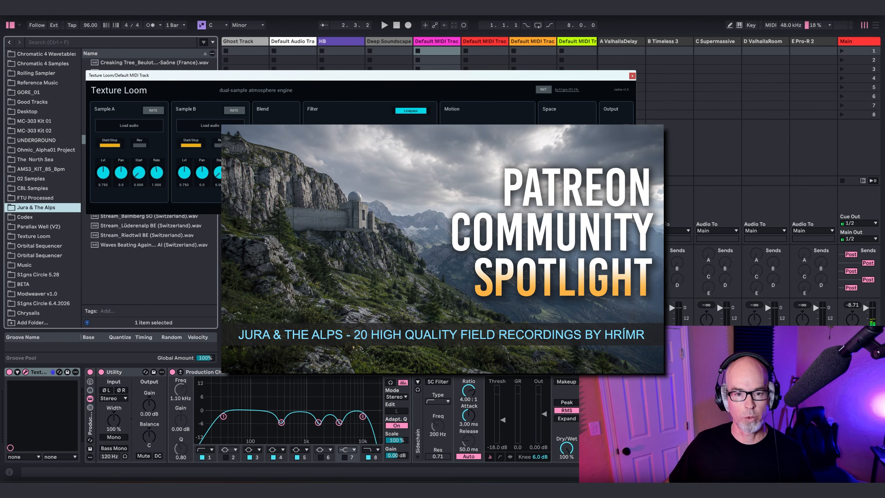
{"action": "left_click_drag", "start_coordinate": [445, 76], "coordinate": [597, 128]}
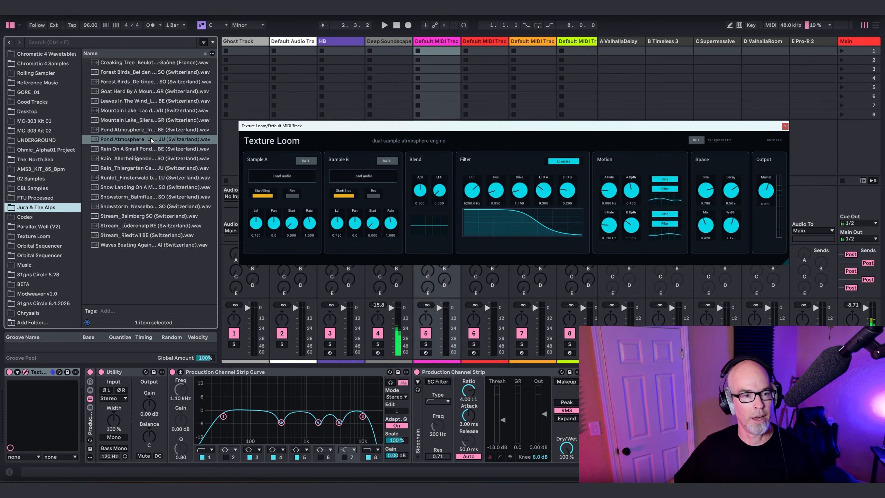
Load the Pond Atmosphere_La… JU (Switzerland).wav recording into Sample A and set its Rate to 1.732
{"action": "left_click_drag", "start_coordinate": [151, 137], "coordinate": [274, 178]}
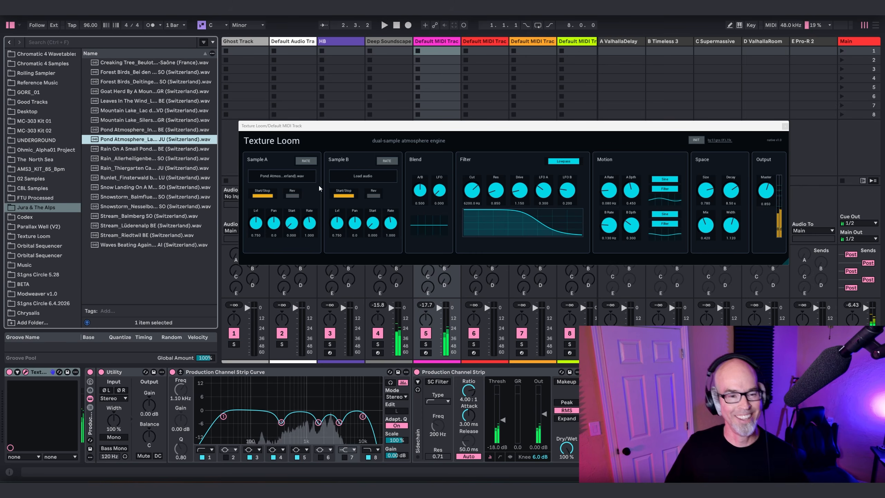
{"action": "mouse_move", "coordinate": [220, 83]}
{"action": "left_mouse_down"}
{"action": "mouse_move", "coordinate": [264, 83]}
{"action": "mouse_move", "coordinate": [223, 83]}
{"action": "left_mouse_up"}
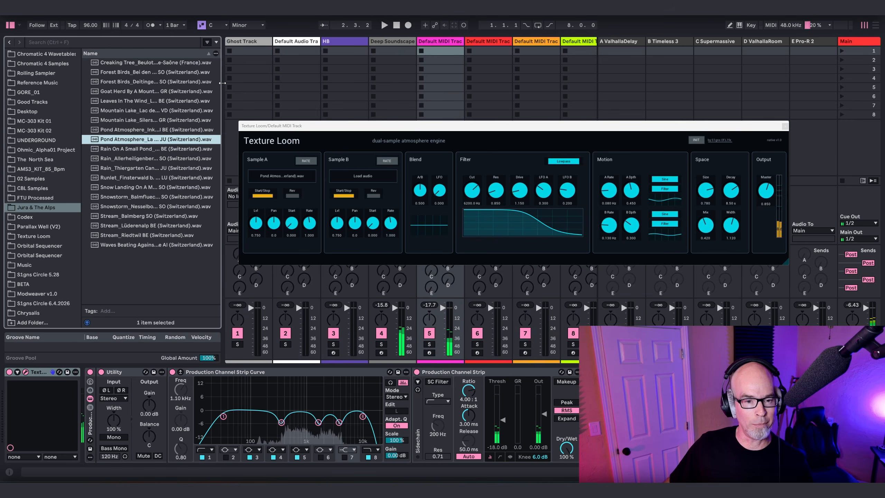
{"action": "mouse_move", "coordinate": [312, 226]}
{"action": "left_mouse_down"}
{"action": "mouse_move", "coordinate": [312, 217]}
{"action": "mouse_move", "coordinate": [314, 225]}
{"action": "left_mouse_up"}
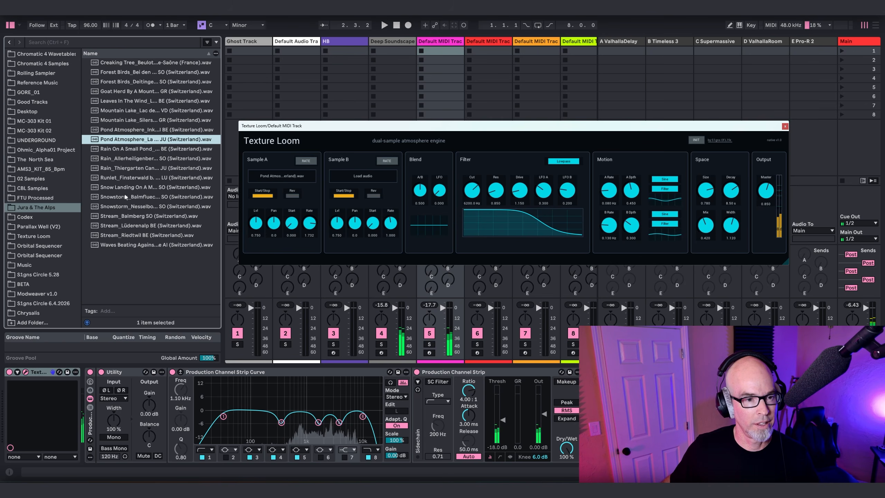
Load the Runlet_Finsterwald… LU (Switzerland).wav recording into Sample B and set its Rate to 1.792
{"action": "left_click", "coordinate": [127, 177]}
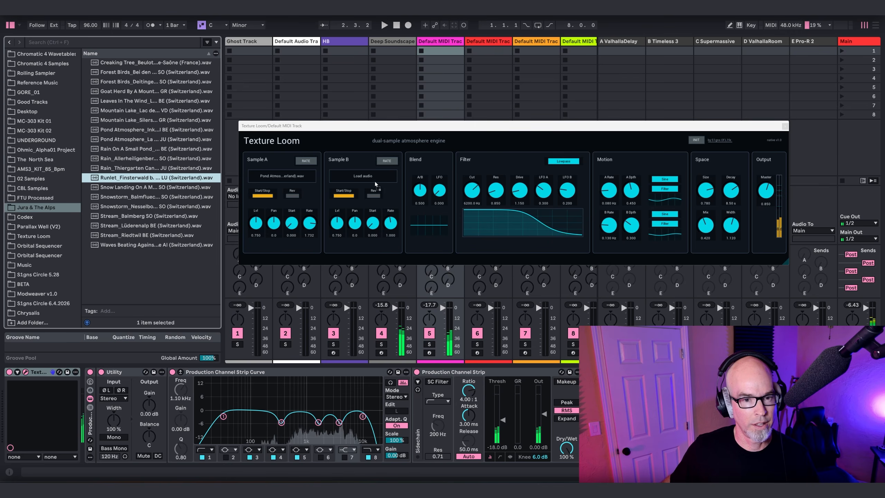
{"action": "left_click_drag", "start_coordinate": [375, 181], "coordinate": [367, 175]}
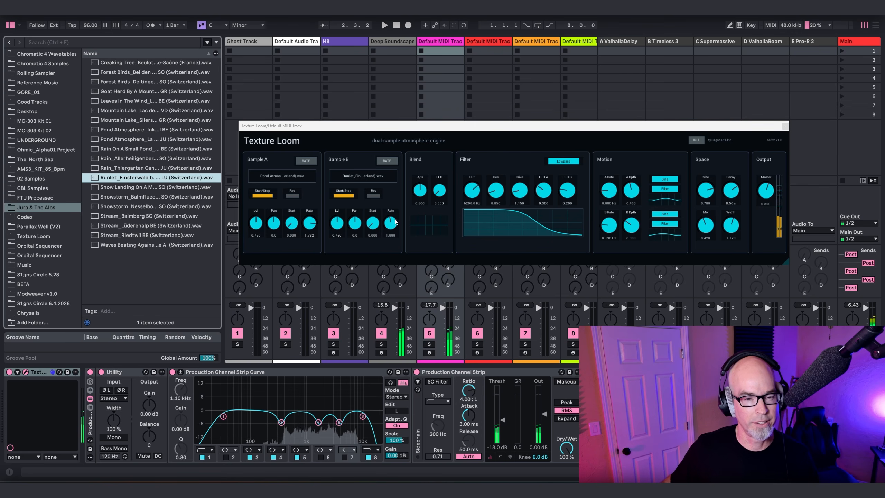
{"action": "left_click_drag", "start_coordinate": [395, 216], "coordinate": [395, 195]}
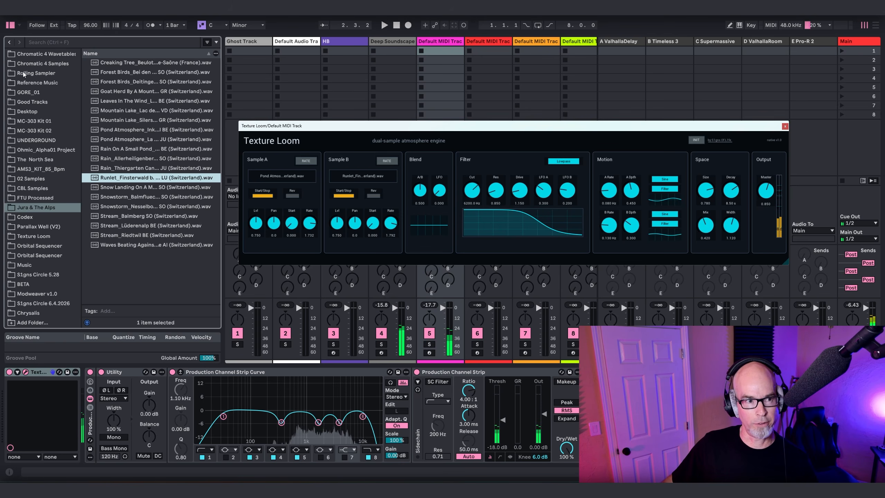
Hide the browser, then reposition and enlarge the Texture Loom window over the session tracks
{"action": "left_click", "coordinate": [12, 25]}
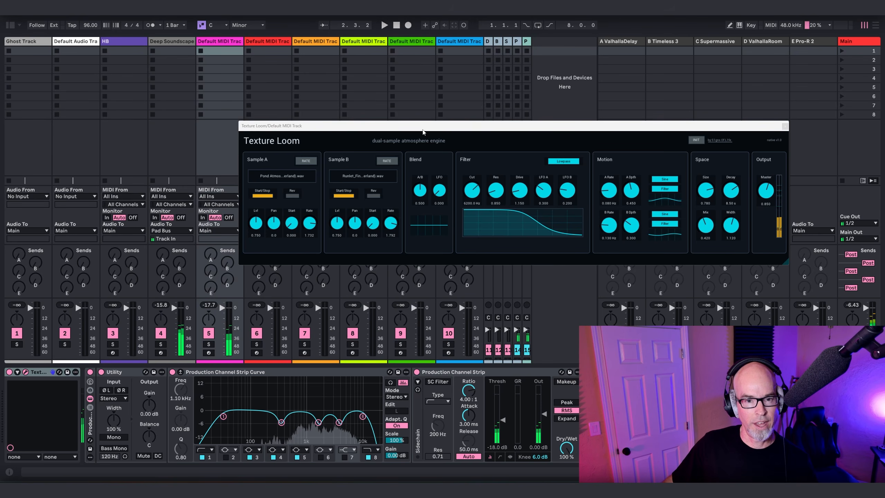
{"action": "left_click_drag", "start_coordinate": [423, 132], "coordinate": [229, 108]}
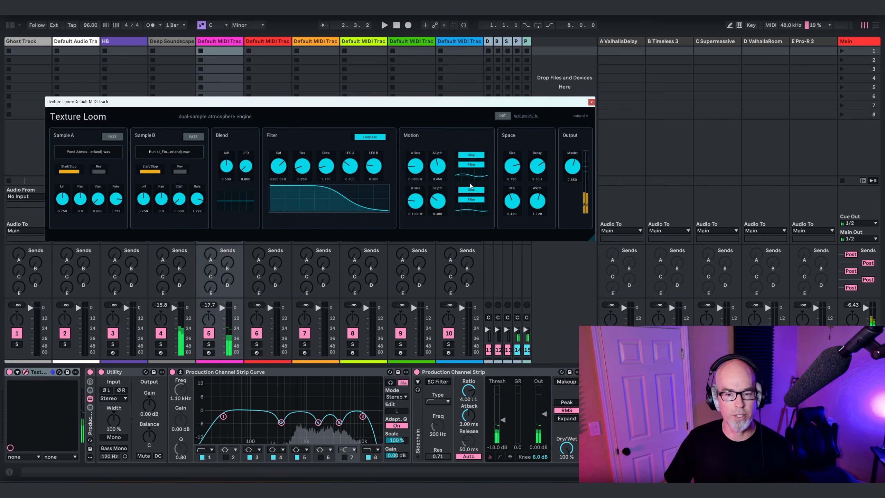
{"action": "left_click_drag", "start_coordinate": [593, 240], "coordinate": [720, 271]}
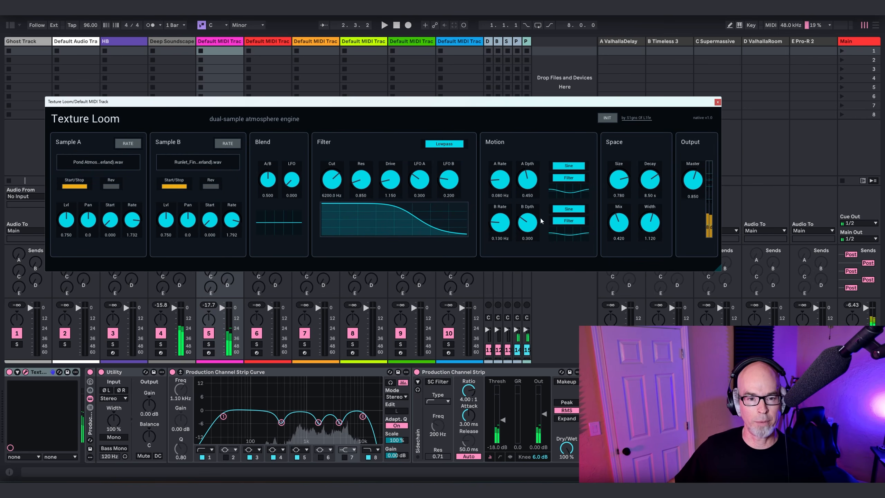
Change the filter type to Highpass and set its cutoff to 2330.9 Hz
{"action": "left_click", "coordinate": [444, 144]}
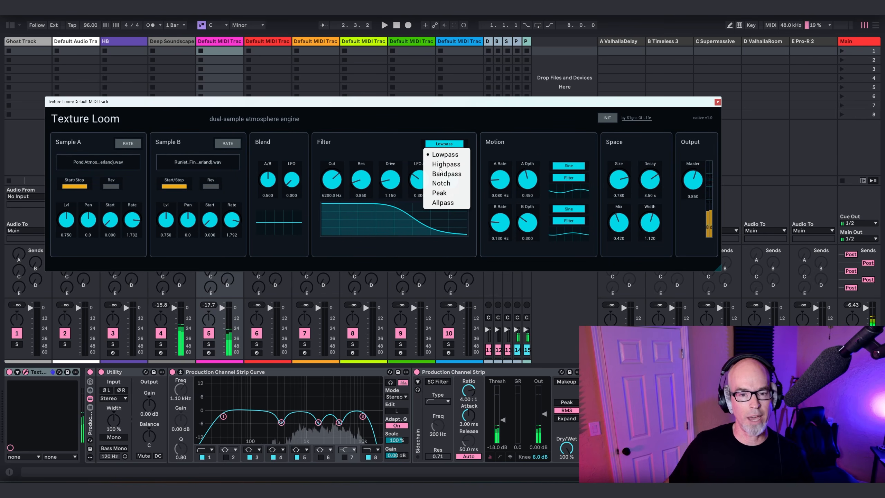
{"action": "left_click", "coordinate": [438, 165]}
{"action": "left_click_drag", "start_coordinate": [338, 179], "coordinate": [403, 173]}
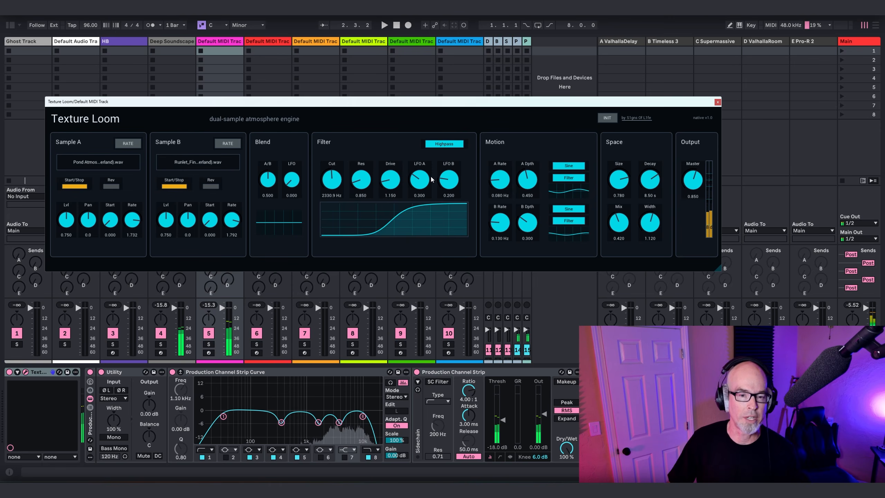
Set Motion A Rate to 0.015 Hz and A Dpth to 0.654, filter LFO A to 0.824, and Space Mix to 0.893
{"action": "left_click_drag", "start_coordinate": [500, 179], "coordinate": [500, 184]}
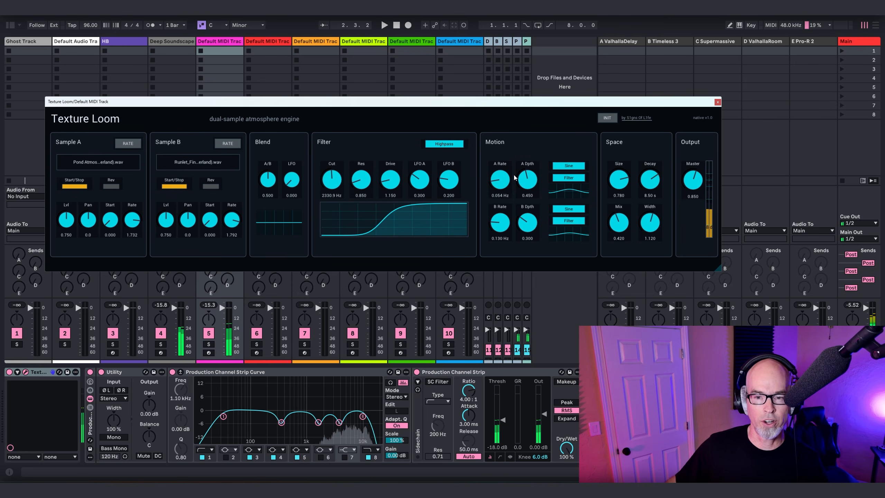
{"action": "left_click_drag", "start_coordinate": [420, 180], "coordinate": [419, 165]}
{"action": "left_click_drag", "start_coordinate": [500, 179], "coordinate": [532, 186]}
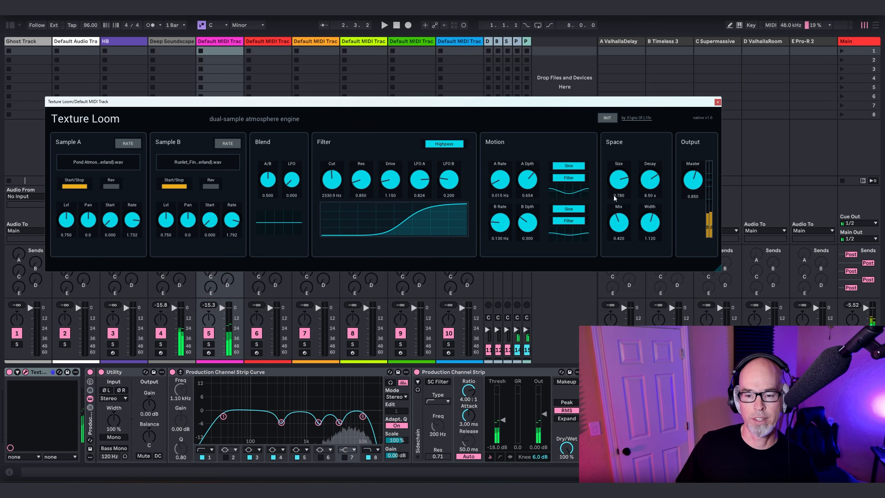
{"action": "left_click_drag", "start_coordinate": [619, 222], "coordinate": [623, 229]}
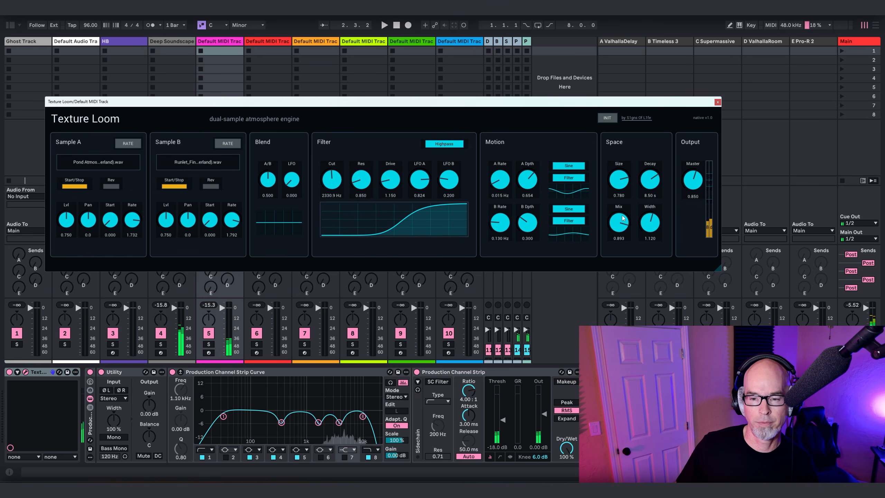
Set the Space Size to 0.744 and the highpass filter cutoff to 2034.2 Hz
{"action": "left_click_drag", "start_coordinate": [623, 188], "coordinate": [617, 201]}
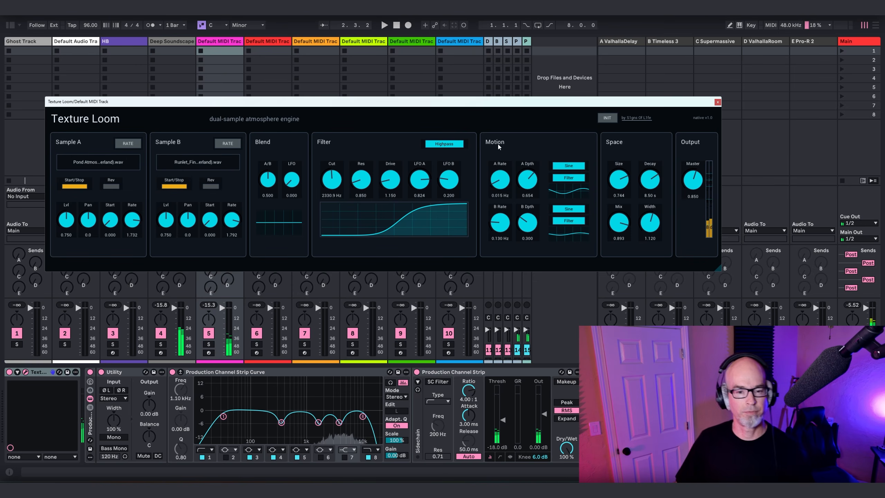
{"action": "mouse_move", "coordinate": [335, 183]}
{"action": "left_mouse_down"}
{"action": "mouse_move", "coordinate": [334, 199]}
{"action": "mouse_move", "coordinate": [344, 189]}
{"action": "left_mouse_up"}
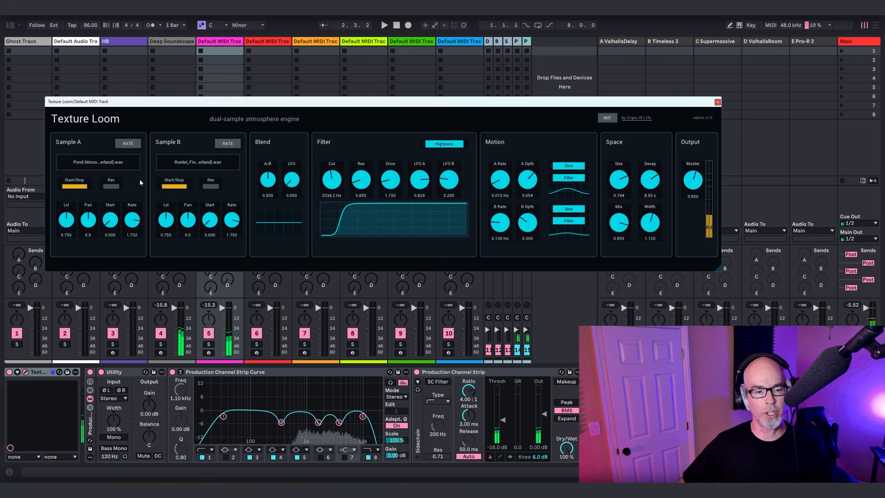
Stop and restart both samples, reverse Sample B with its Start at 0.198, and set the Space Mix to 0.798
{"action": "left_click", "coordinate": [174, 186]}
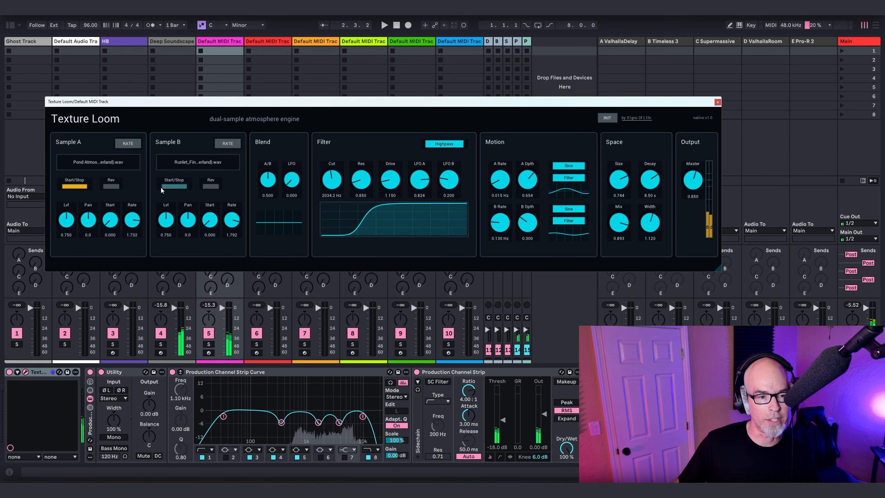
{"action": "left_click", "coordinate": [75, 187]}
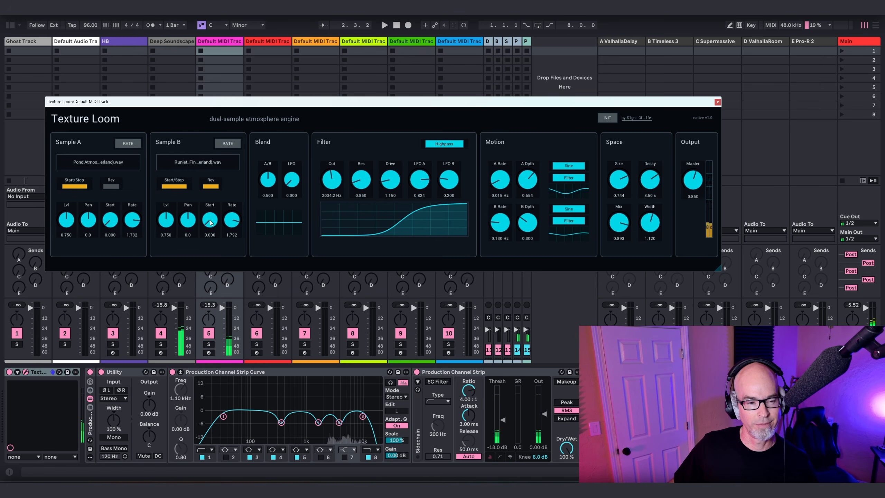
{"action": "left_click_drag", "start_coordinate": [210, 222], "coordinate": [210, 222]}
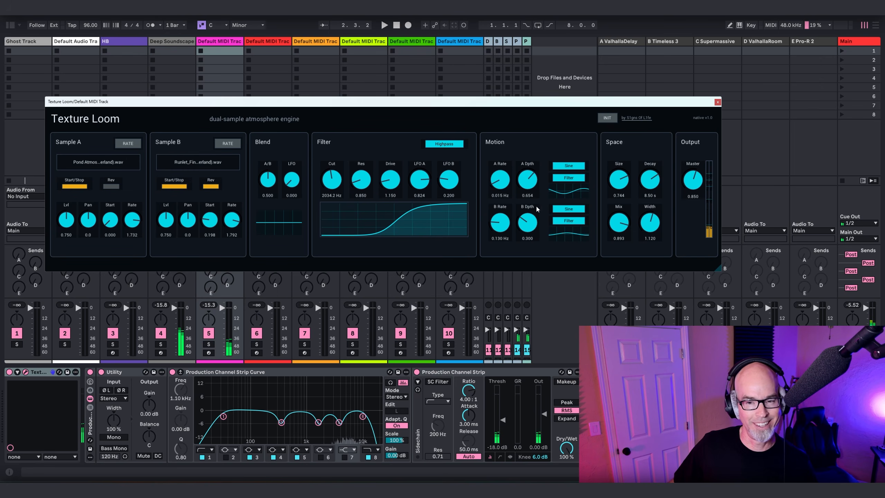
{"action": "left_click_drag", "start_coordinate": [625, 225], "coordinate": [625, 226]}
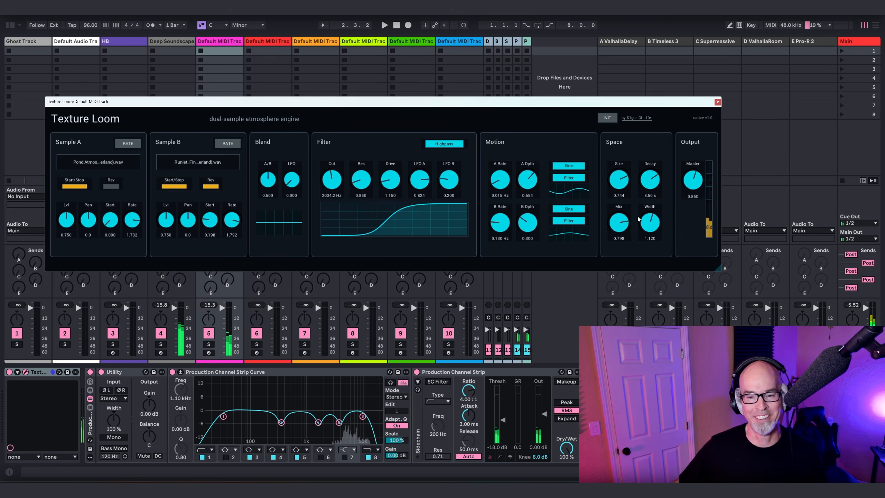
Set Motion B to the Glider shape at about 0.01 Hz, filter LFO B to 0.018, and the Blend LFO to 0.180
{"action": "left_click", "coordinate": [575, 210]}
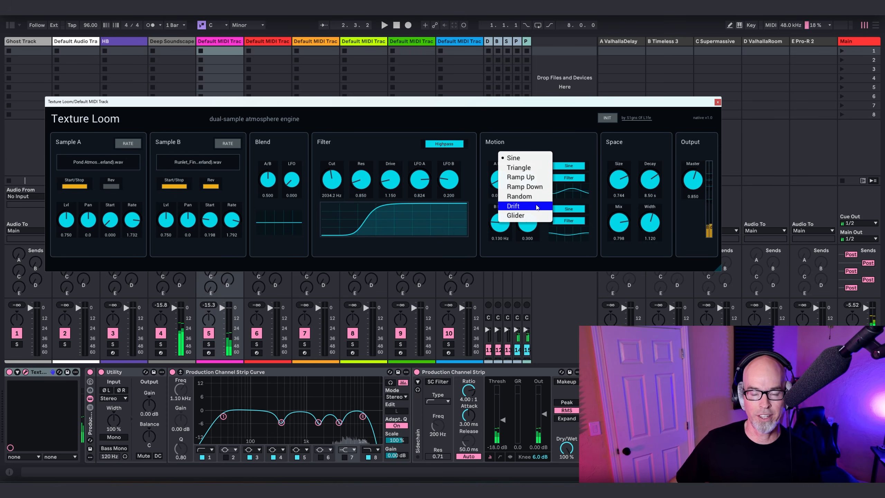
{"action": "left_click", "coordinate": [523, 215]}
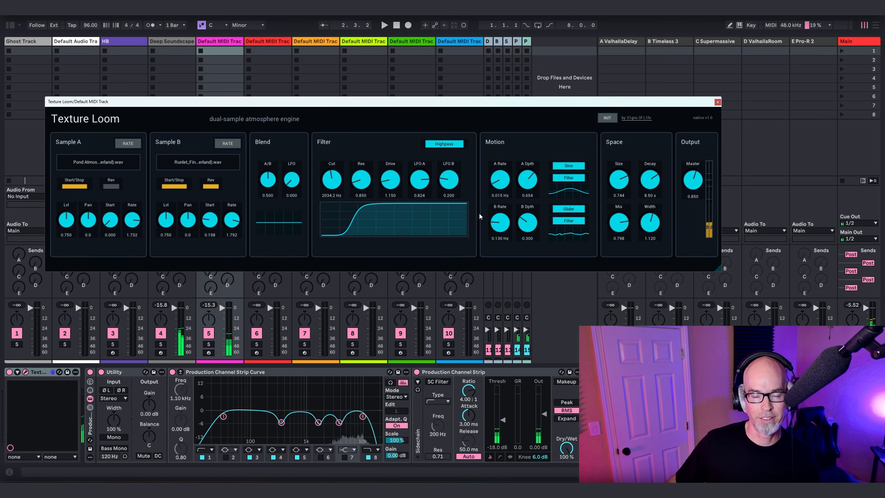
{"action": "left_click_drag", "start_coordinate": [450, 181], "coordinate": [450, 196]}
{"action": "left_click_drag", "start_coordinate": [501, 223], "coordinate": [501, 236]}
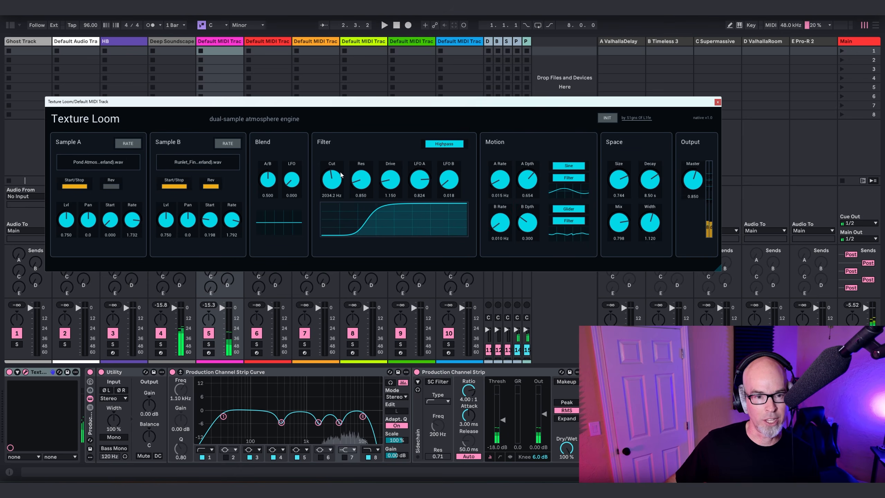
{"action": "left_click_drag", "start_coordinate": [292, 179], "coordinate": [292, 173]}
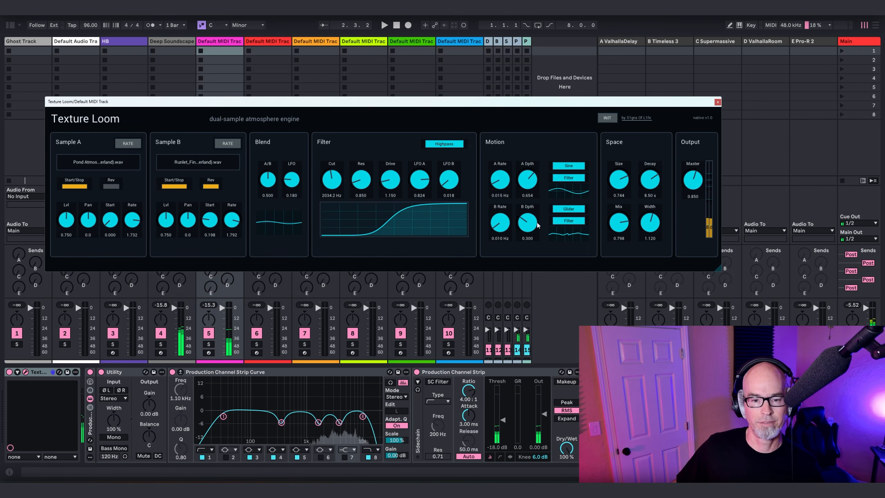
{"action": "left_click_drag", "start_coordinate": [449, 179], "coordinate": [449, 179]}
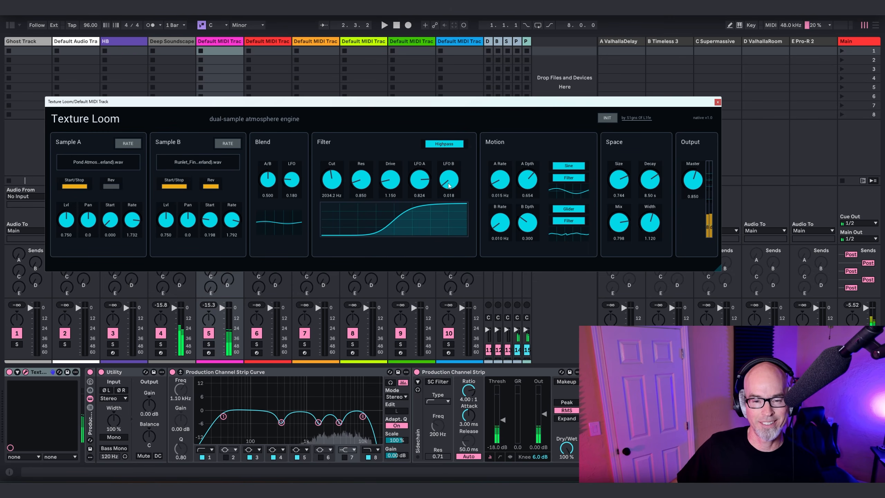
Close the Texture Loom window and route track 5's audio output to the Synth Bus
{"action": "left_click", "coordinate": [717, 102]}
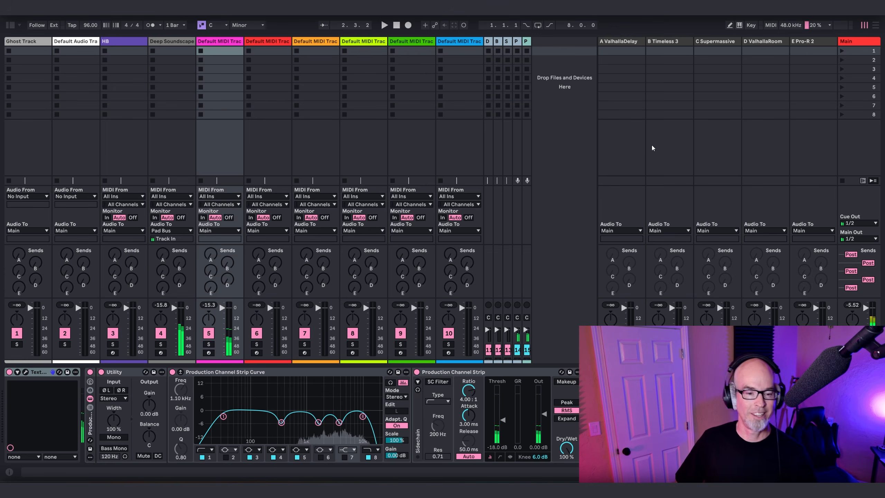
{"action": "left_click", "coordinate": [229, 231]}
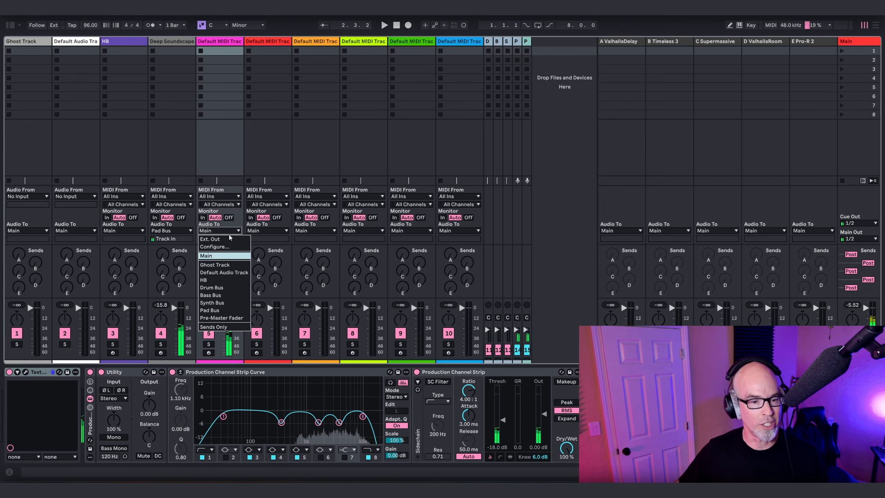
{"action": "left_click", "coordinate": [229, 295]}
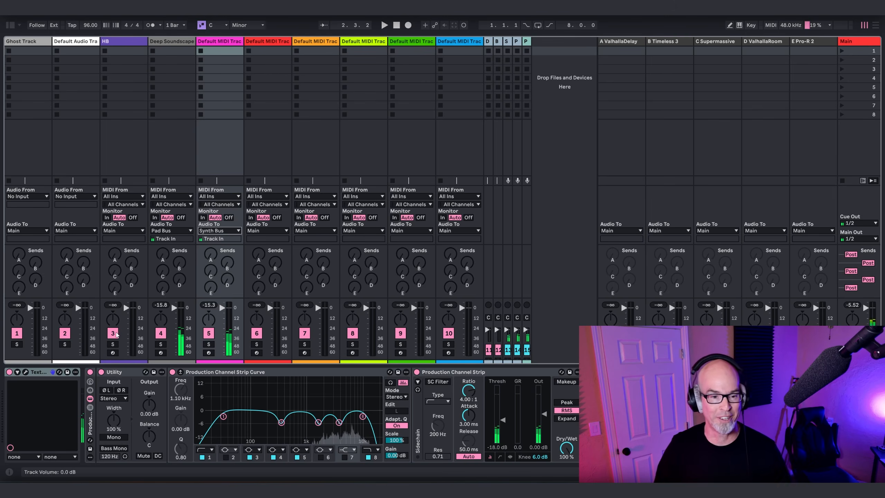
Rename track 5 as Nature Texture
{"action": "left_click", "coordinate": [225, 42]}
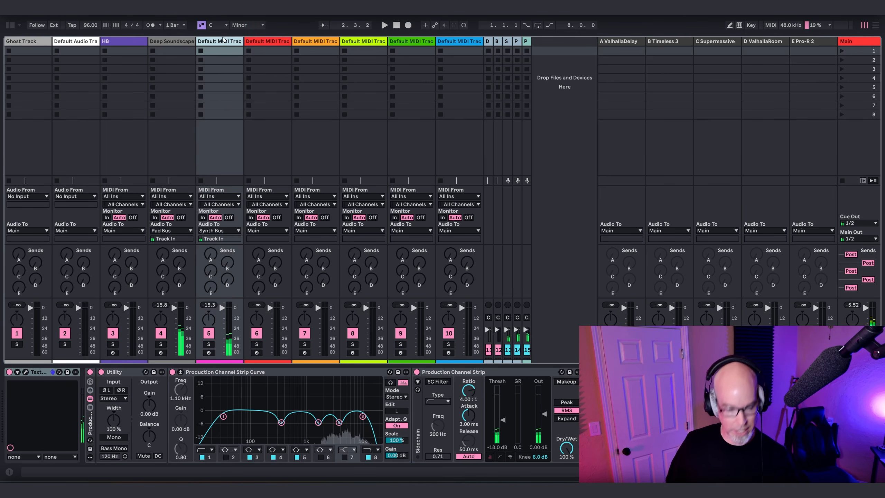
{"action": "key", "text": "ctrl+r"}
{"action": "type", "text": "Natu"}
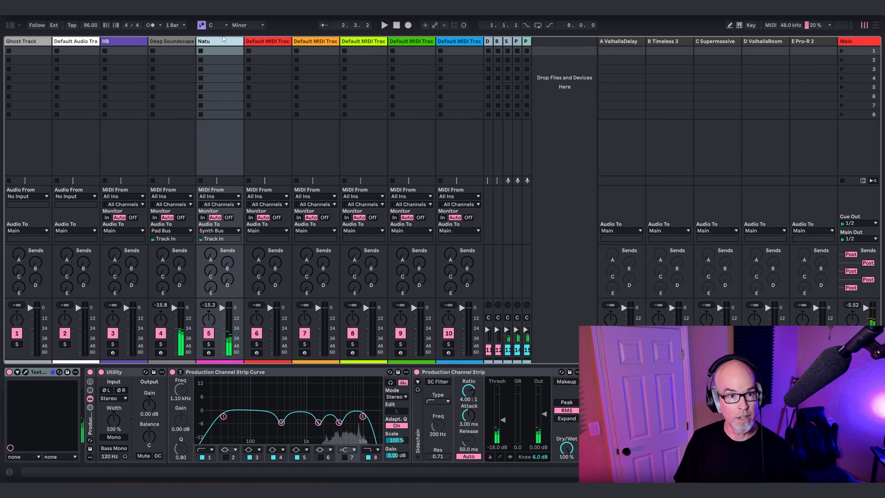
{"action": "type", "text": "re Texture"}
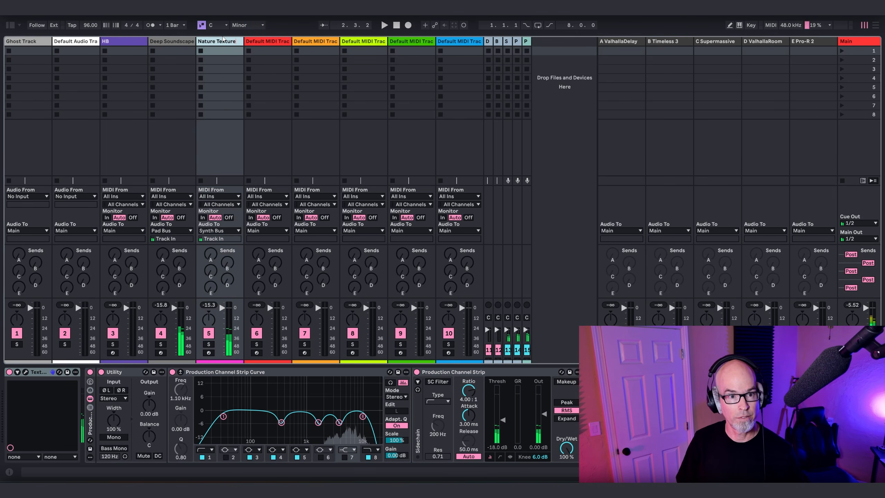
Load Serum 2 from the Main Synths collection onto track 6 and hide the browser
{"action": "left_click", "coordinate": [281, 42]}
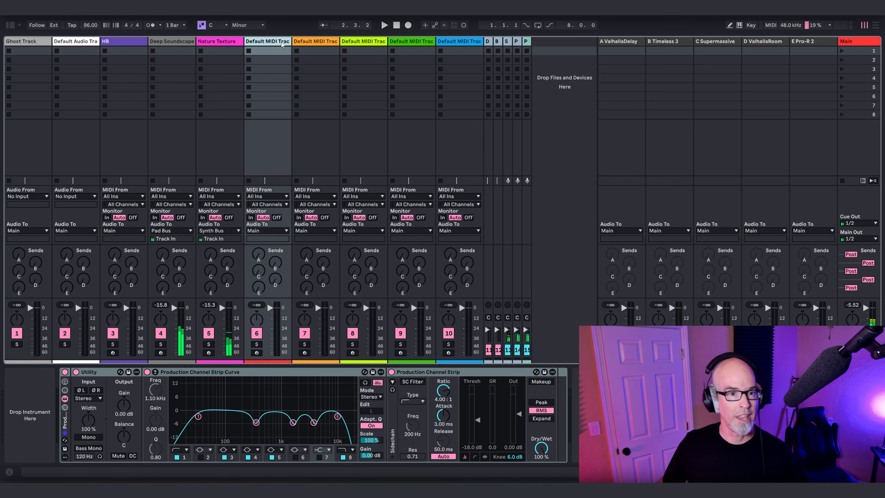
{"action": "left_click", "coordinate": [10, 28]}
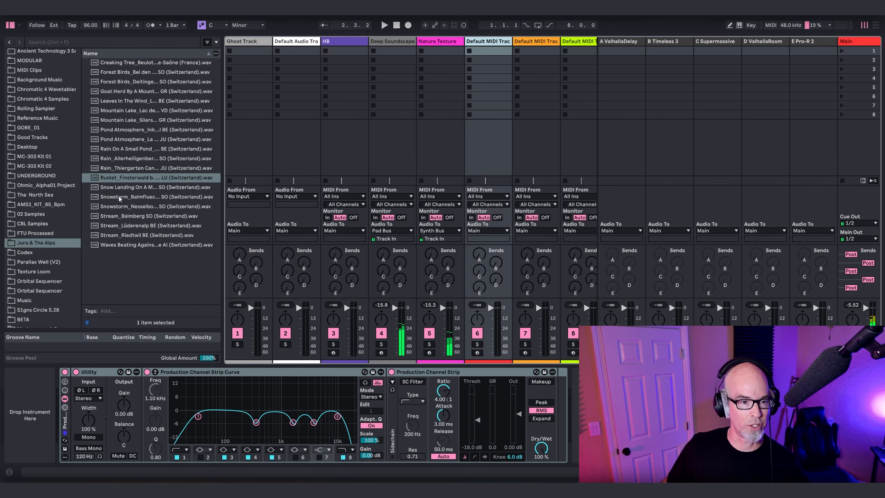
{"action": "scroll", "coordinate": [44, 150], "scroll_direction": "up", "scroll_amount": 10}
{"action": "scroll", "coordinate": [44, 132], "scroll_direction": "up", "scroll_amount": 2}
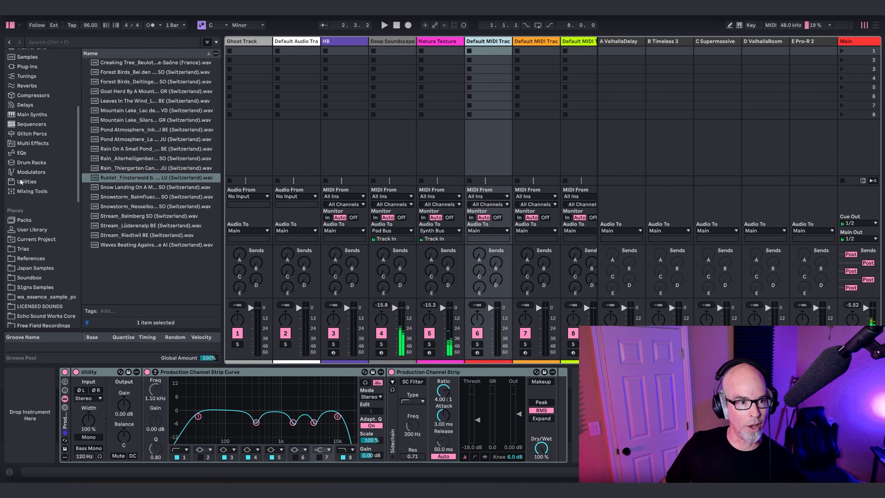
{"action": "left_click", "coordinate": [31, 115]}
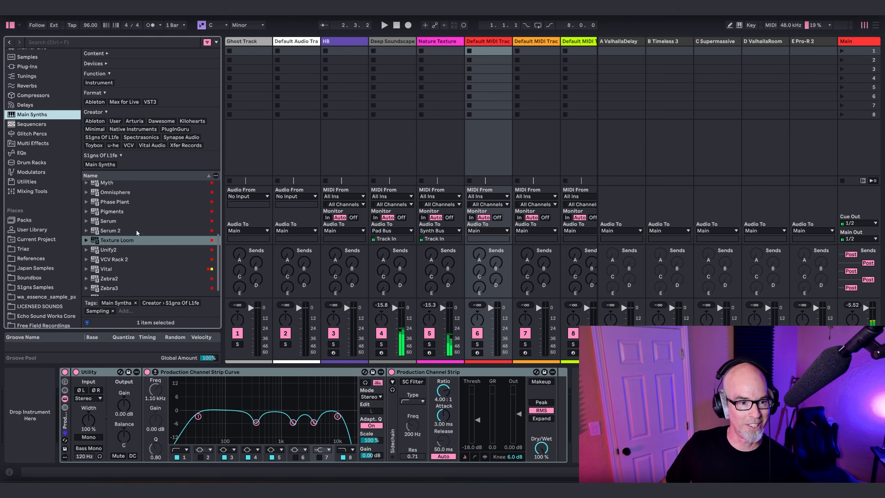
{"action": "left_click", "coordinate": [124, 229]}
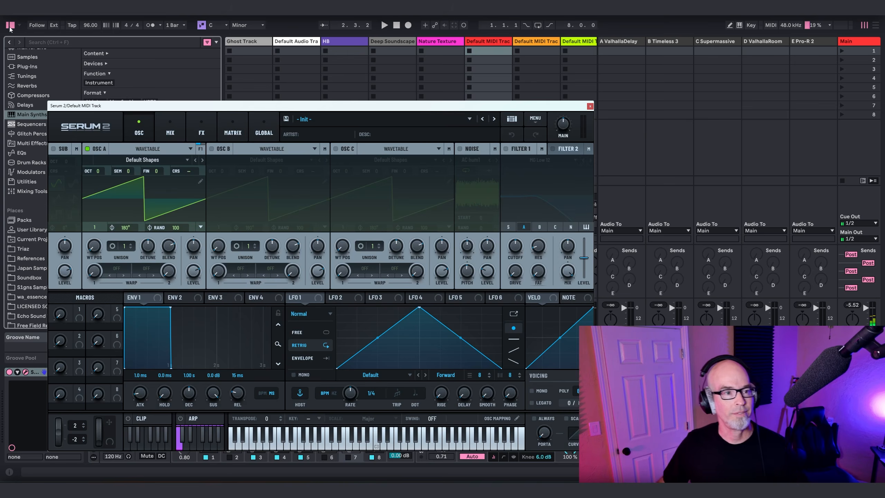
{"action": "left_click", "coordinate": [10, 25]}
Load the PD Pocket Universe preset from the user folder Ancient Technology 4 RC1 into Serum 2 and close its window
{"action": "left_click", "coordinate": [302, 123]}
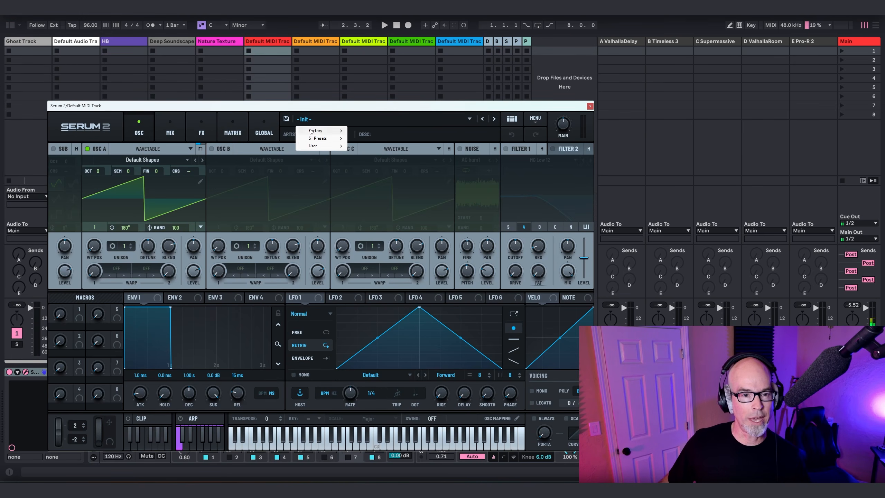
{"action": "mouse_move", "coordinate": [312, 146]}
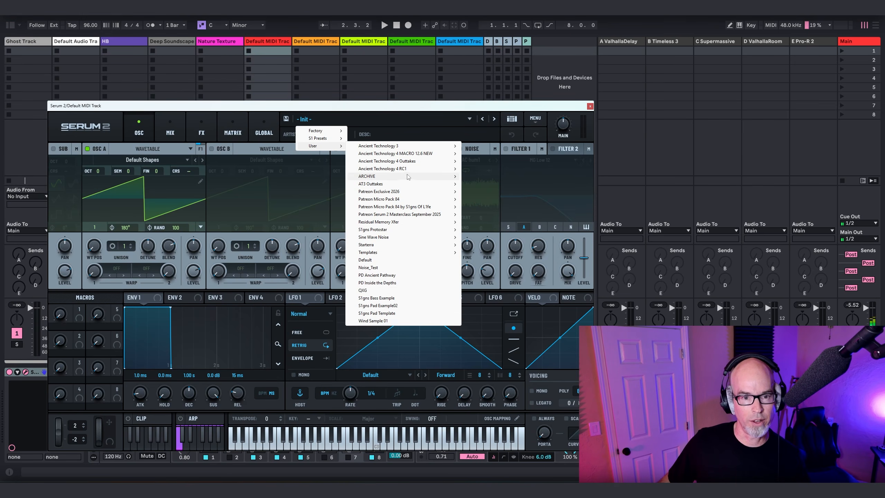
{"action": "mouse_move", "coordinate": [411, 170]}
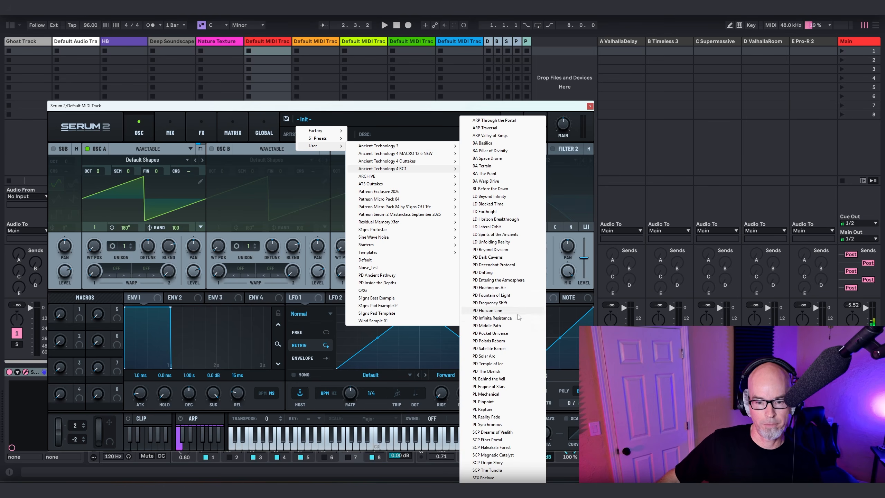
{"action": "left_click", "coordinate": [492, 333]}
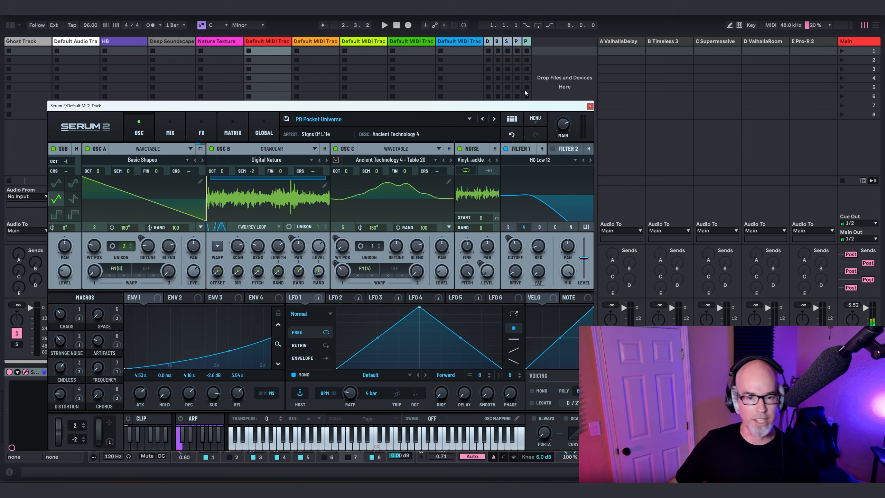
{"action": "left_click", "coordinate": [590, 106]}
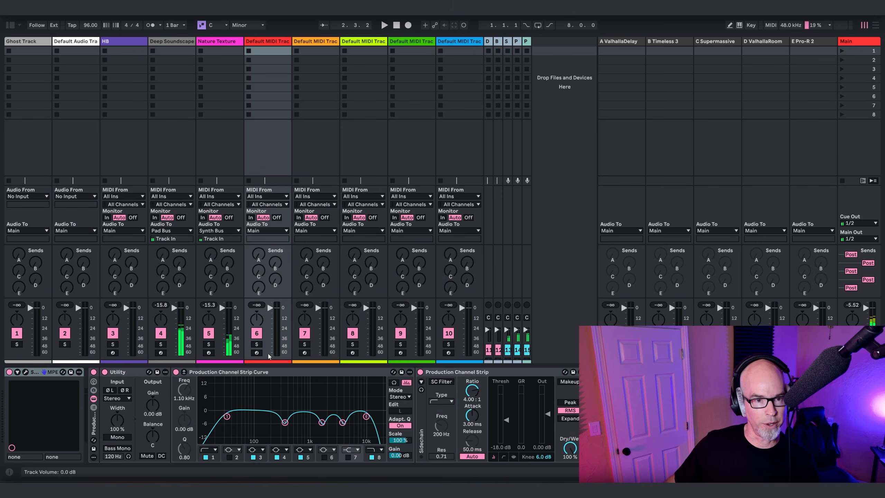
Arm track 6 for playing and set the project tempo to 84 BPM
{"action": "left_click", "coordinate": [256, 352]}
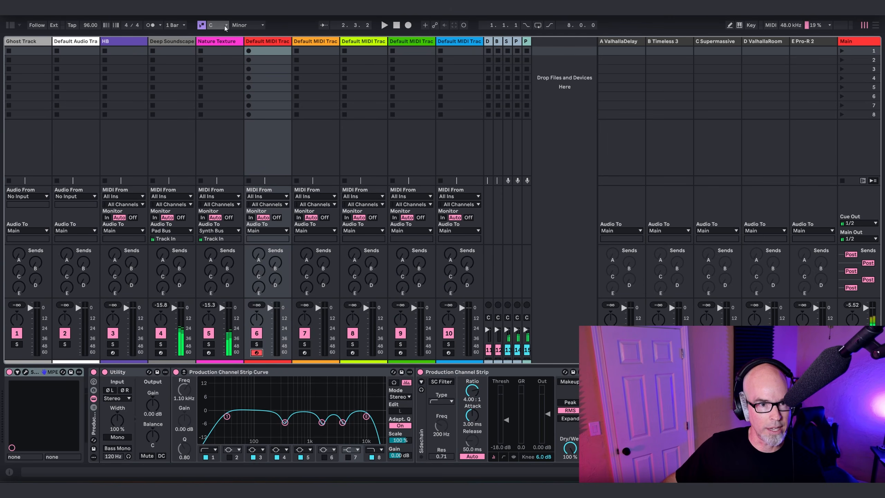
{"action": "left_click_drag", "start_coordinate": [91, 25], "coordinate": [90, 30]}
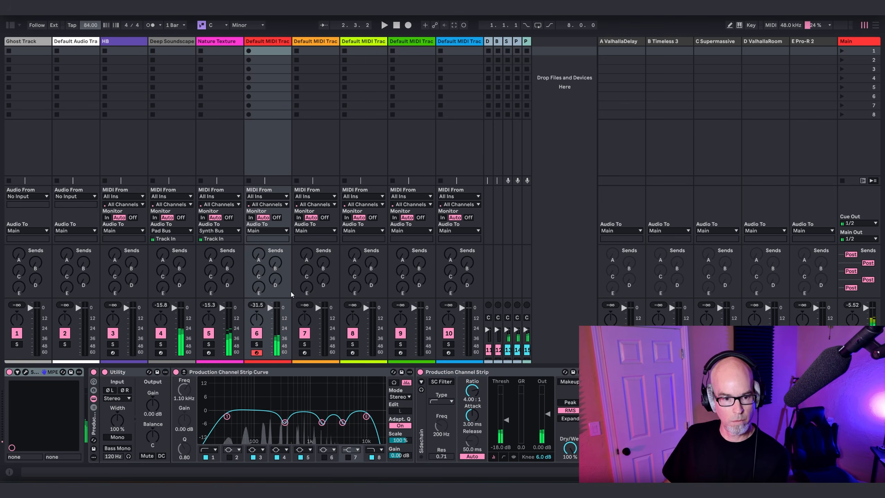
Lower track 6's volume to about -4 dB and route its audio output to the Synth Bus
{"action": "left_click_drag", "start_coordinate": [269, 307], "coordinate": [269, 308]}
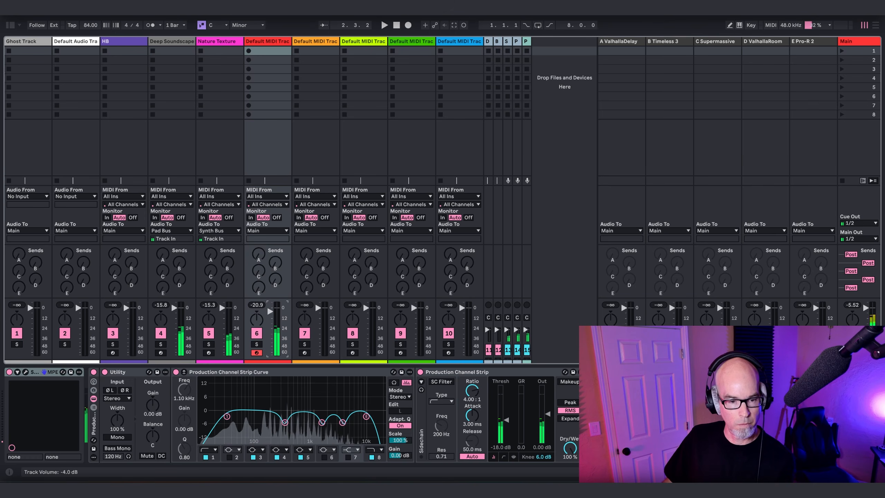
{"action": "left_click", "coordinate": [266, 231]}
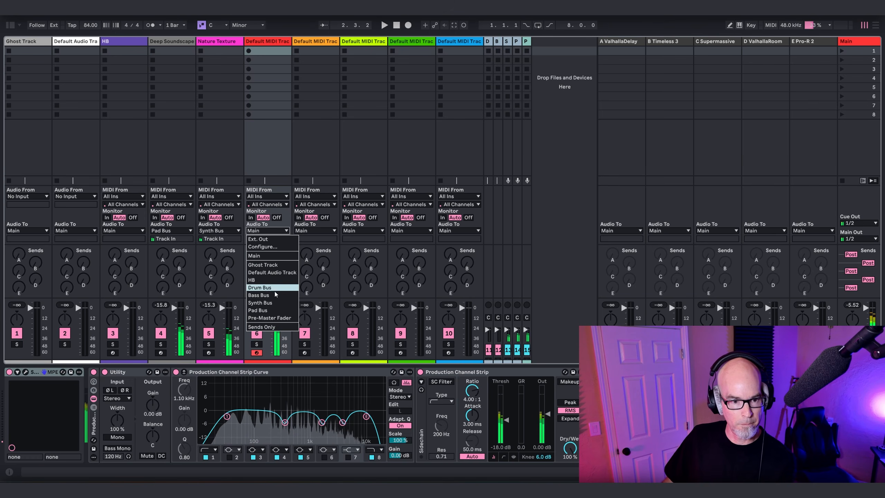
{"action": "left_click", "coordinate": [273, 302]}
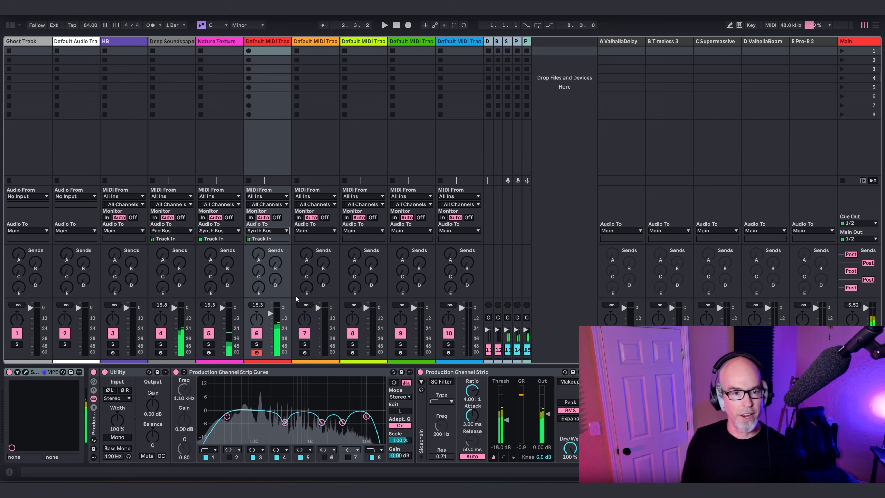
Capture the played MIDI into a clip on track 6, moving its start marker to bar 1 and extending the loop to 16 bars
{"action": "left_click", "coordinate": [453, 26]}
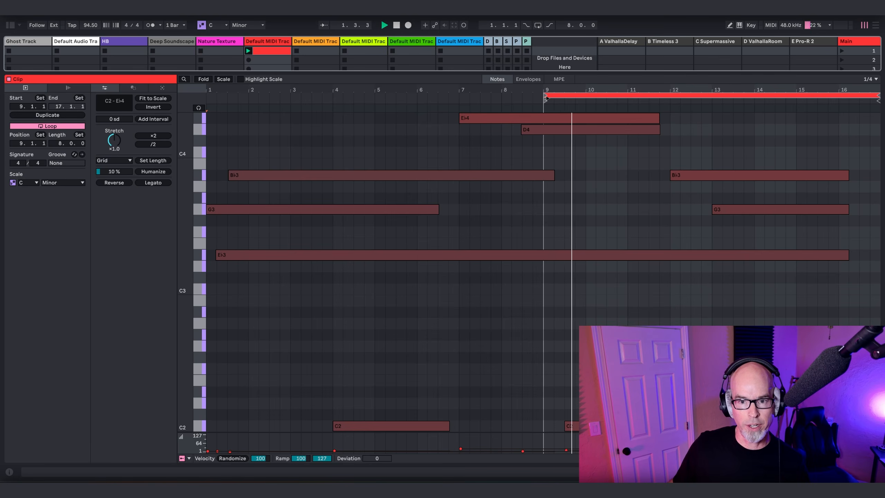
{"action": "mouse_move", "coordinate": [546, 100]}
{"action": "left_mouse_down"}
{"action": "mouse_move", "coordinate": [218, 101]}
{"action": "mouse_move", "coordinate": [203, 110]}
{"action": "left_mouse_up"}
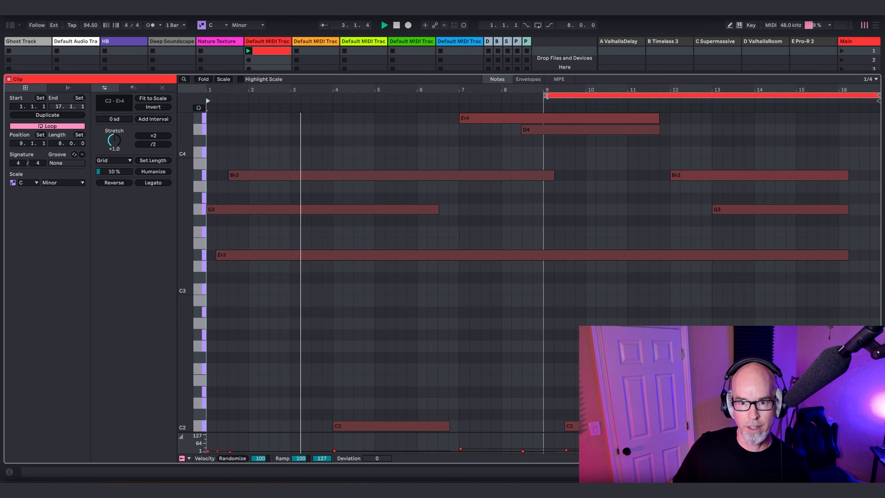
{"action": "left_click_drag", "start_coordinate": [546, 96], "coordinate": [207, 97]}
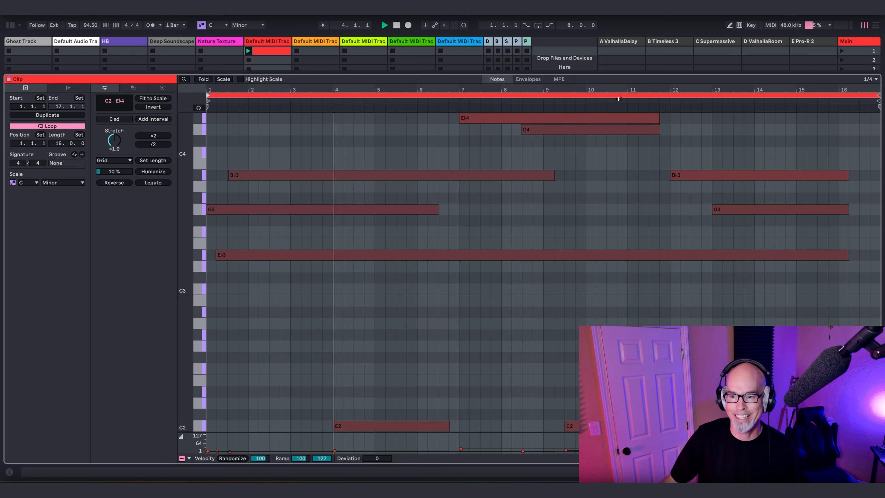
Crop the captured clip on track 6 to its selected 16-bar range and shrink the clip editor to reveal the mixer
{"action": "right_click", "coordinate": [708, 98]}
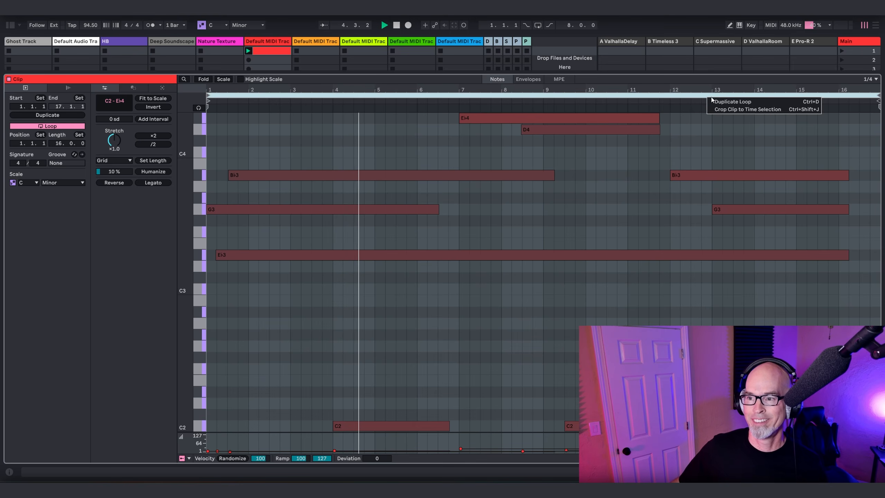
{"action": "left_click", "coordinate": [725, 111]}
{"action": "left_click_drag", "start_coordinate": [666, 74], "coordinate": [666, 348]}
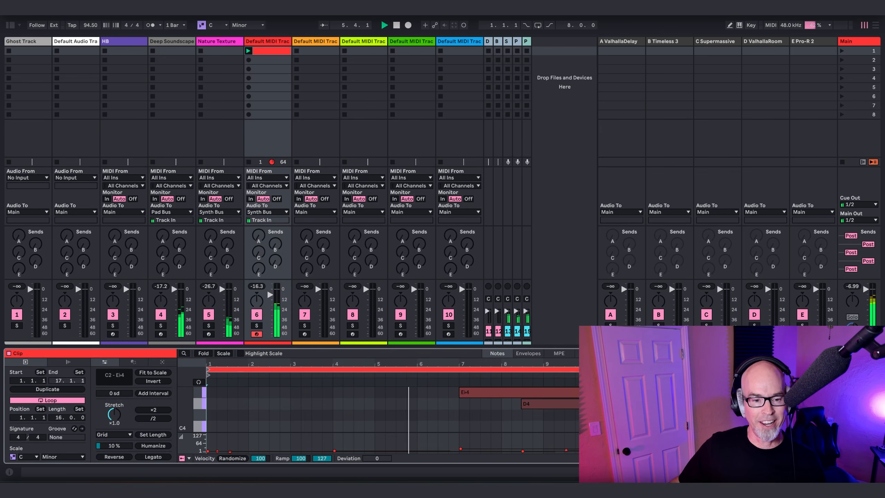
Examine track 6's Serum 2 patch while the pad clip plays and close its window
{"action": "left_click", "coordinate": [248, 258]}
{"action": "left_click", "coordinate": [25, 372]}
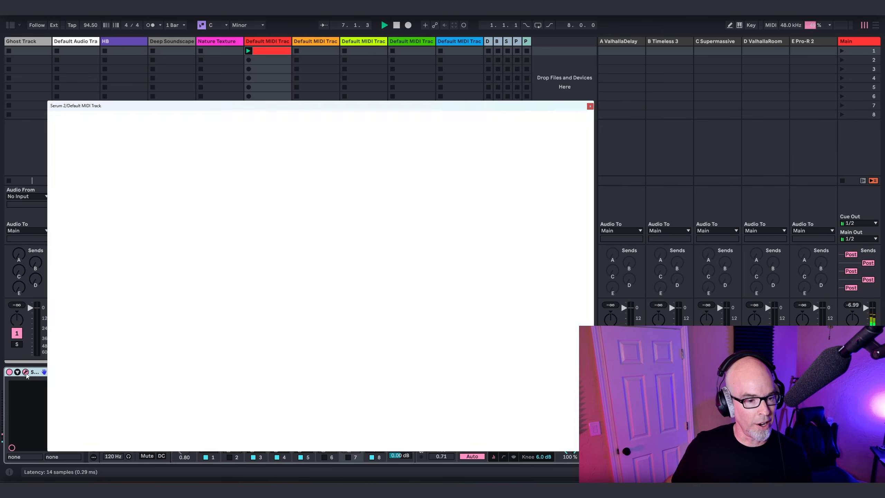
{"action": "left_click_drag", "start_coordinate": [423, 110], "coordinate": [417, 69]}
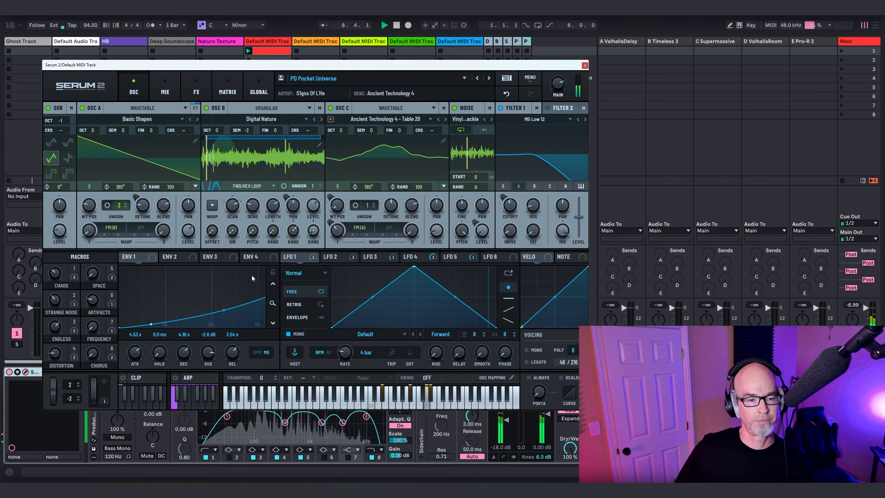
{"action": "left_click", "coordinate": [273, 303]}
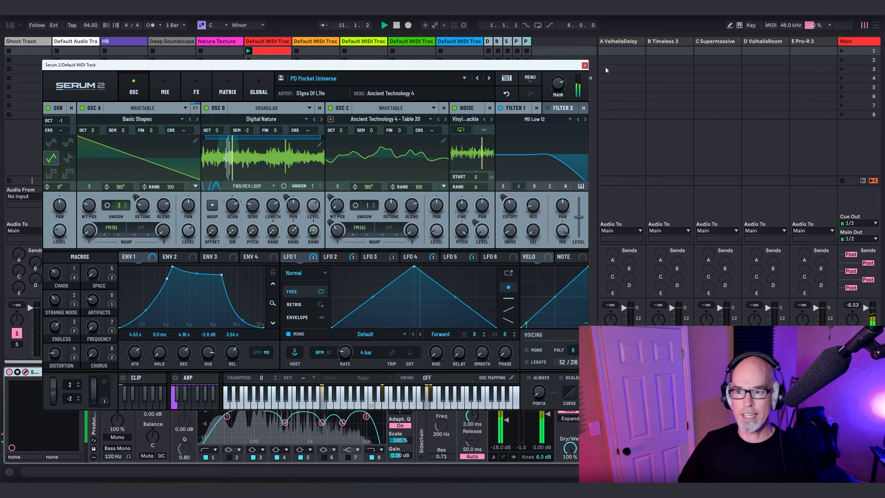
{"action": "left_click", "coordinate": [585, 66]}
Review the Texture Loom settings on the Deep Soundscape and Nature Texture tracks, closing each plug-in window
{"action": "left_click", "coordinate": [169, 43]}
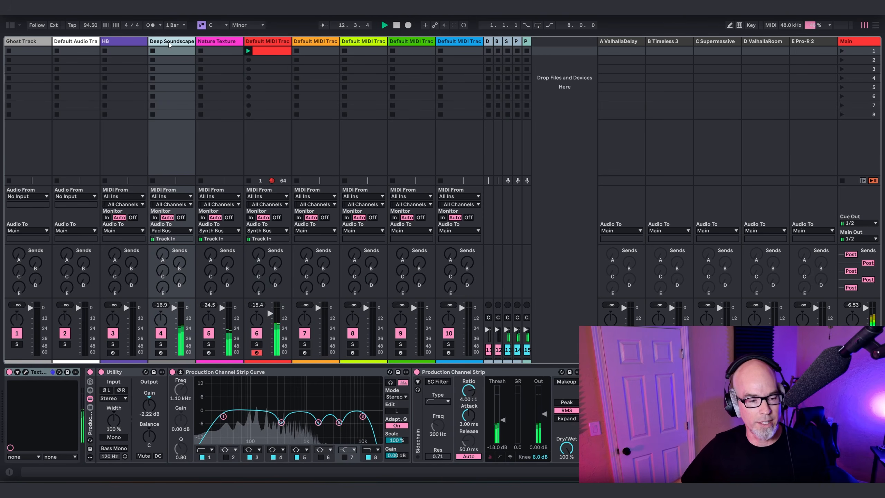
{"action": "left_click", "coordinate": [24, 373]}
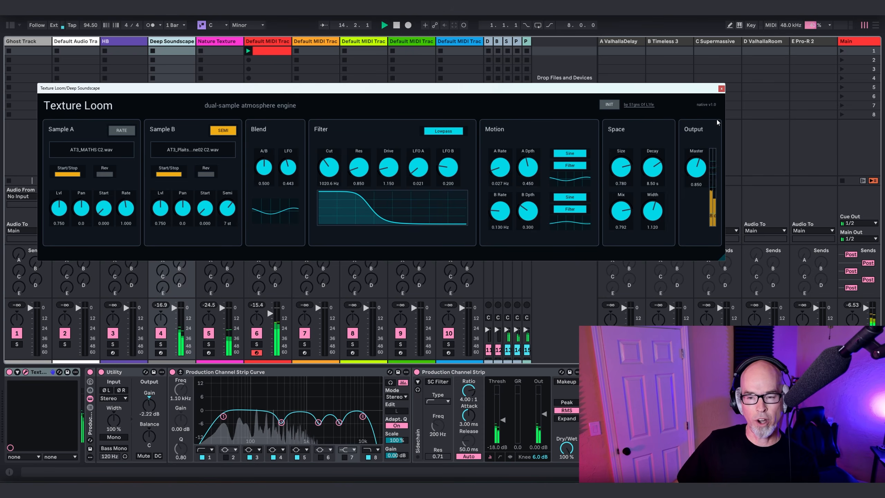
{"action": "left_click", "coordinate": [722, 89]}
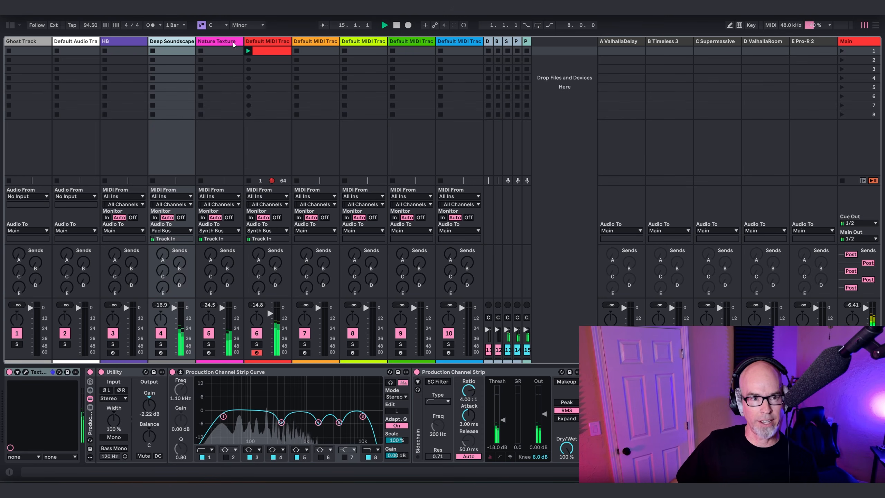
{"action": "left_click", "coordinate": [217, 42]}
{"action": "left_click", "coordinate": [24, 373]}
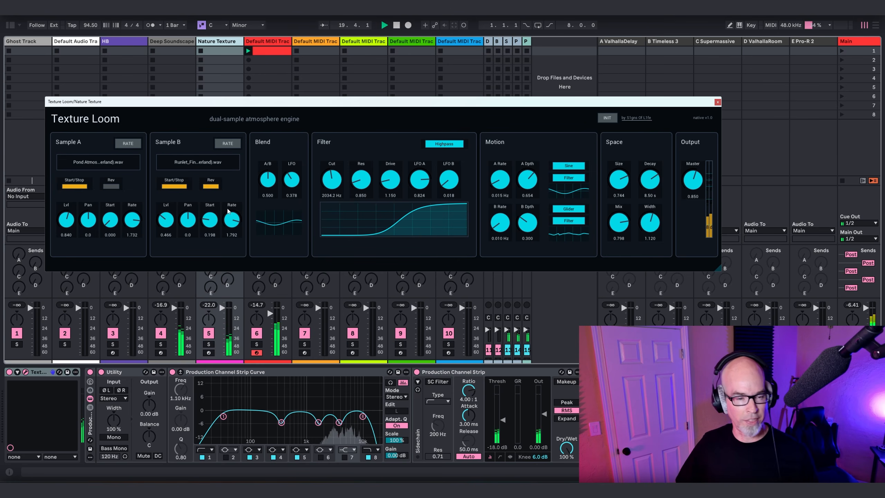
{"action": "left_click", "coordinate": [717, 102]}
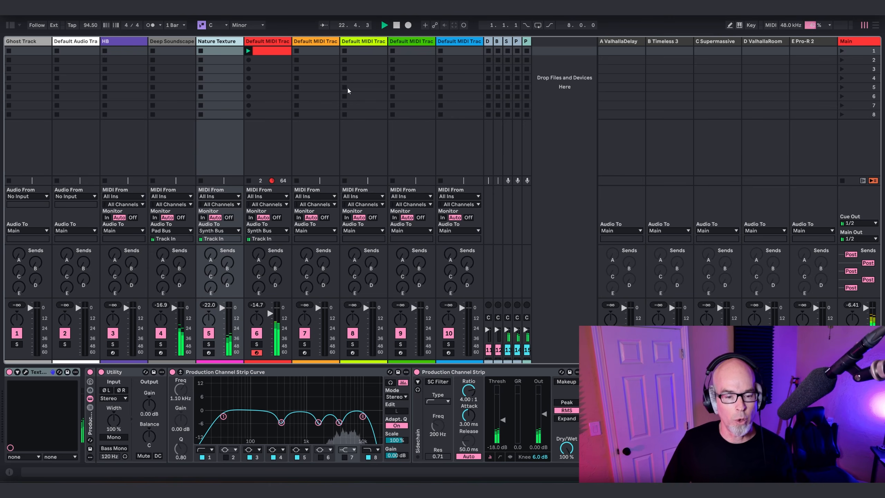
Rename track 6 as Pocket Pad
{"action": "left_click", "coordinate": [305, 42]}
{"action": "left_click", "coordinate": [271, 41]}
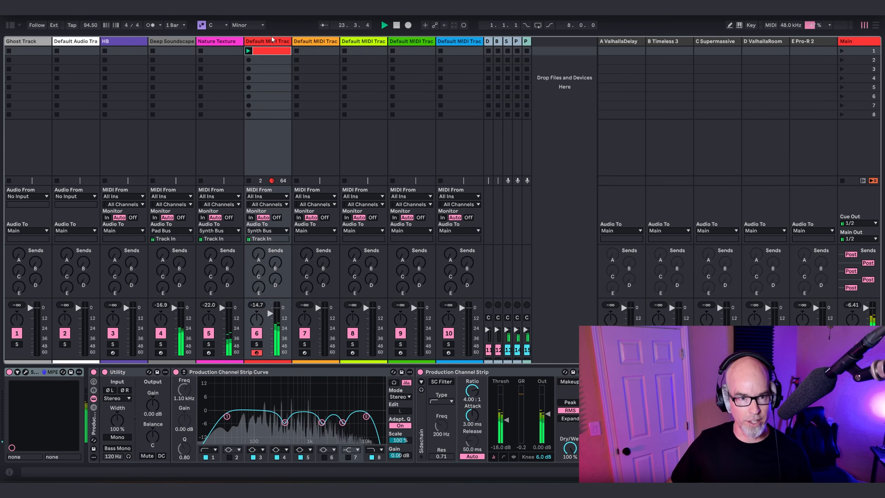
{"action": "left_click", "coordinate": [273, 41]}
{"action": "key", "text": "ctrl+r"}
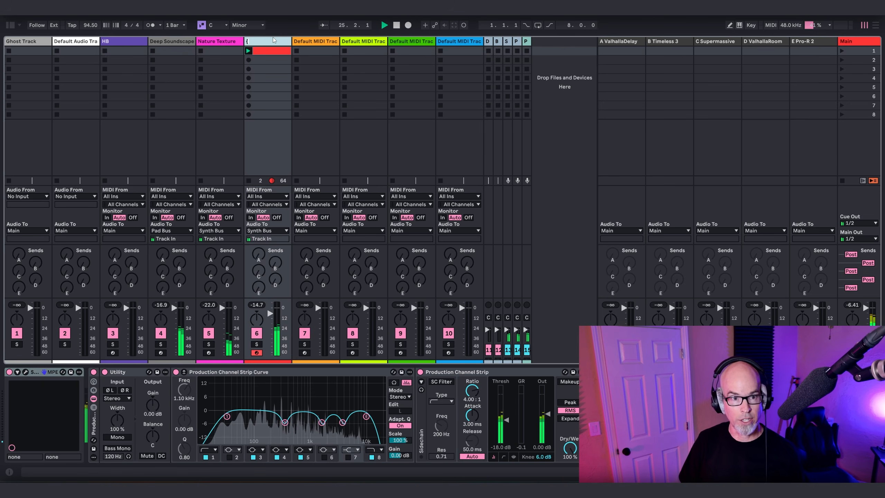
{"action": "type", "text": "["}
{"action": "key", "text": "BackSpace"}
{"action": "type", "text": "Po"}
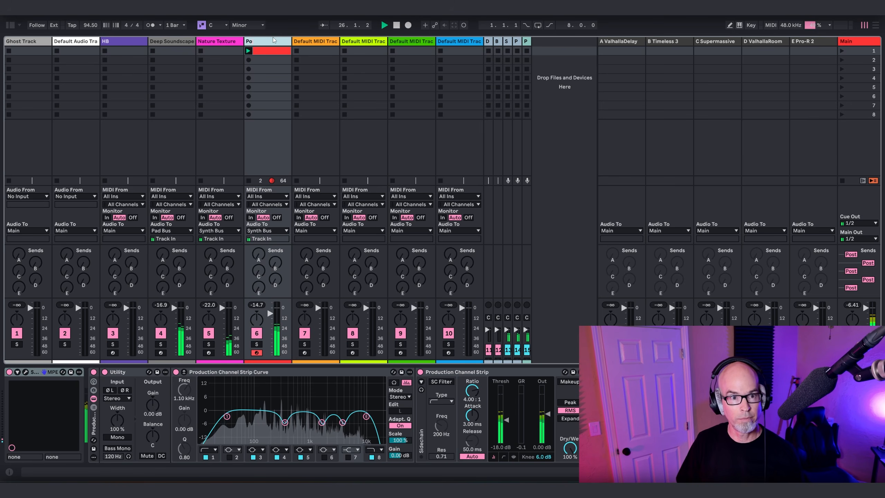
{"action": "type", "text": "cket Pad"}
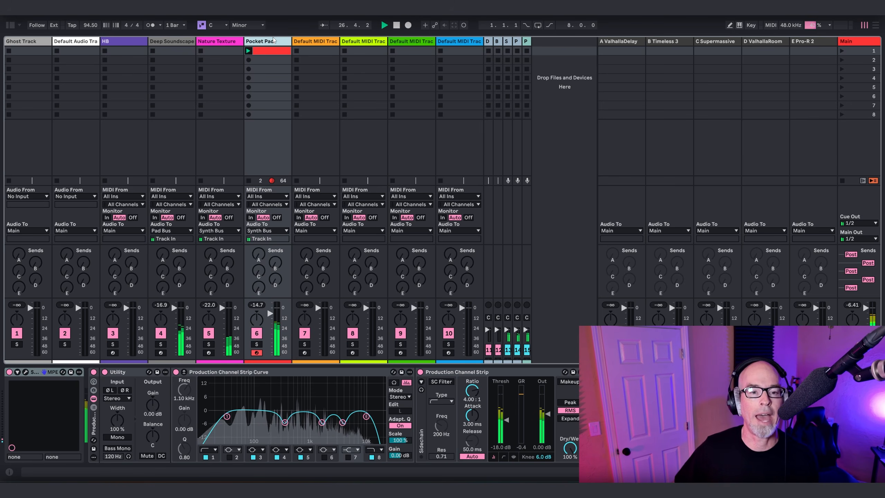
Load the Vital synth onto track 7, hide the browser and move the plug-in window higher
{"action": "left_click", "coordinate": [308, 43]}
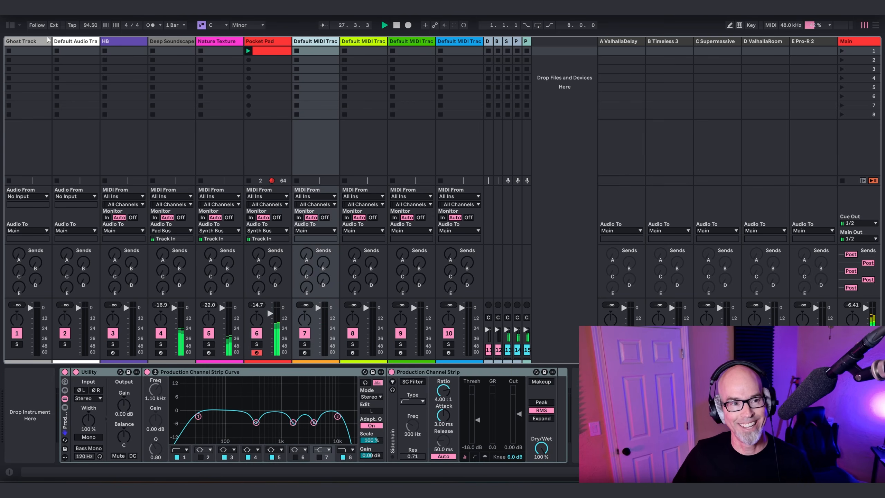
{"action": "left_click", "coordinate": [12, 26]}
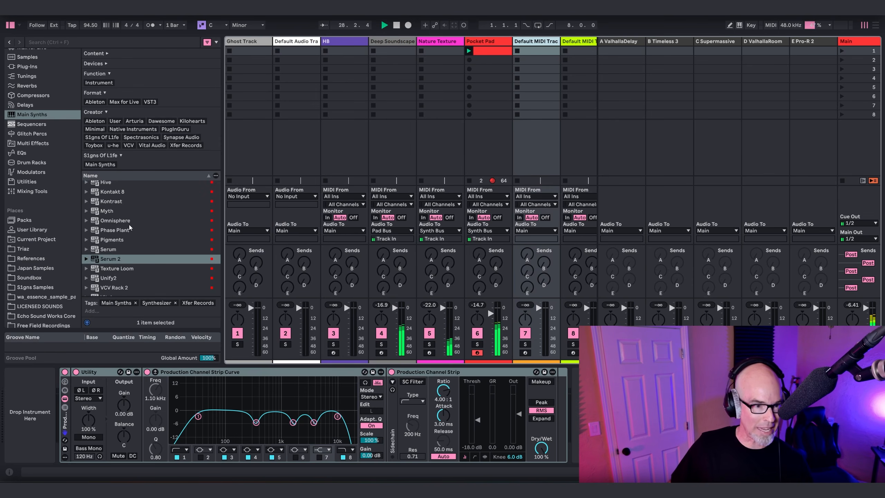
{"action": "scroll", "coordinate": [129, 224], "scroll_direction": "down", "scroll_amount": 2}
{"action": "left_click", "coordinate": [105, 262]}
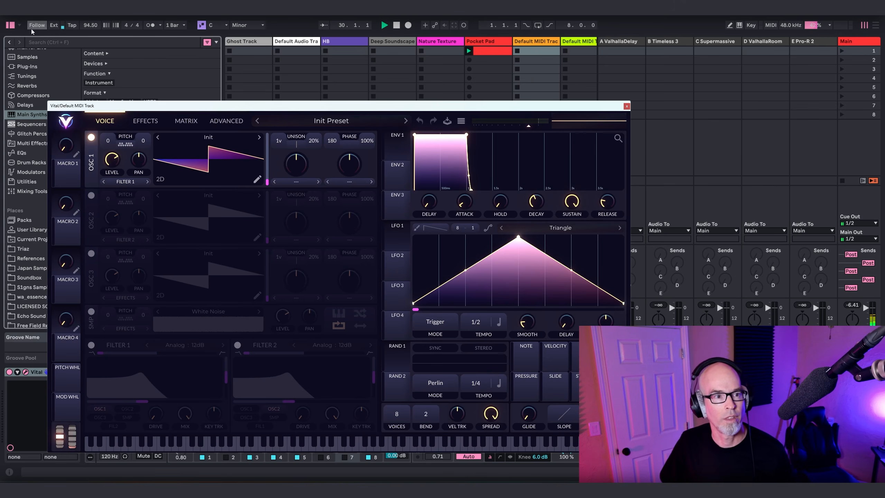
{"action": "left_click", "coordinate": [10, 26]}
{"action": "left_click_drag", "start_coordinate": [209, 111], "coordinate": [205, 65]}
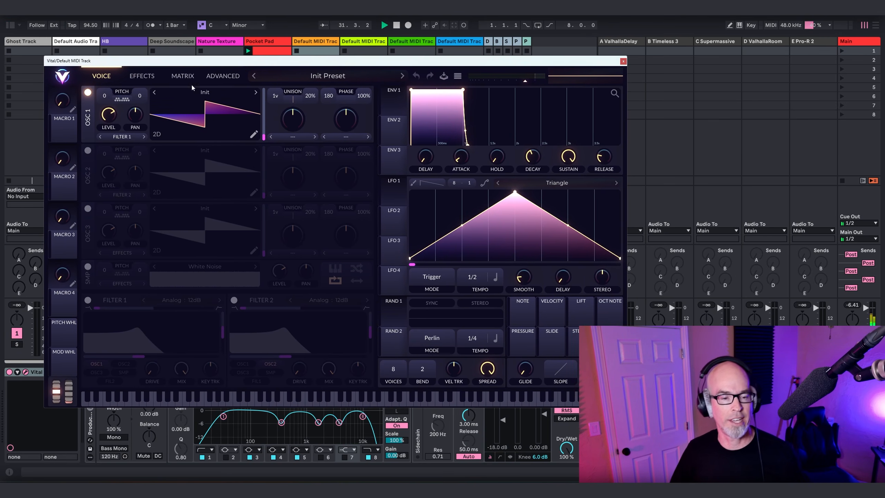
Enable Filter 1 as Analog 24dB and give oscillator 1 five unison voices, 9% detune and about 51% stereo unison
{"action": "left_click", "coordinate": [88, 300]}
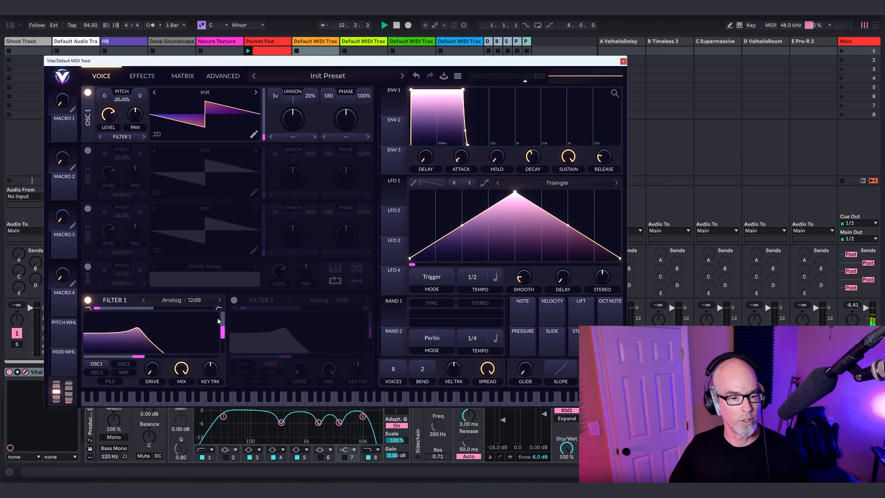
{"action": "left_click", "coordinate": [221, 300]}
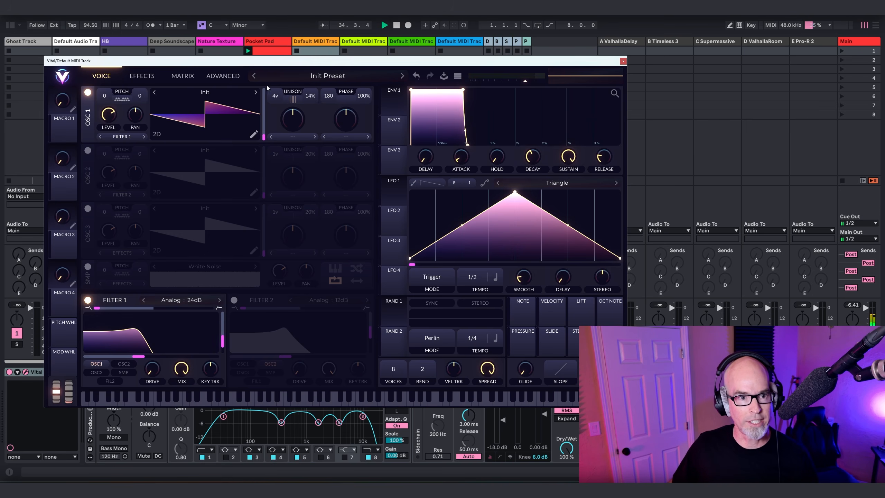
{"action": "left_click", "coordinate": [229, 77]}
{"action": "left_click_drag", "start_coordinate": [236, 127], "coordinate": [232, 154]}
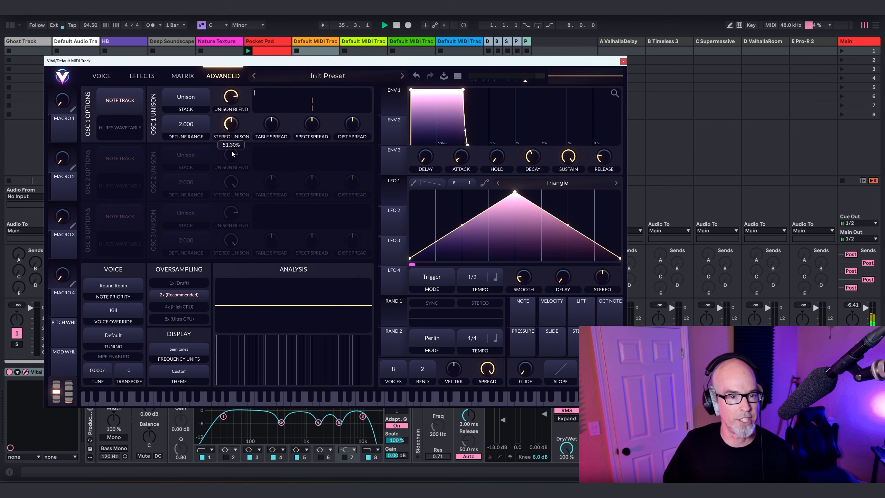
{"action": "left_click", "coordinate": [101, 76]}
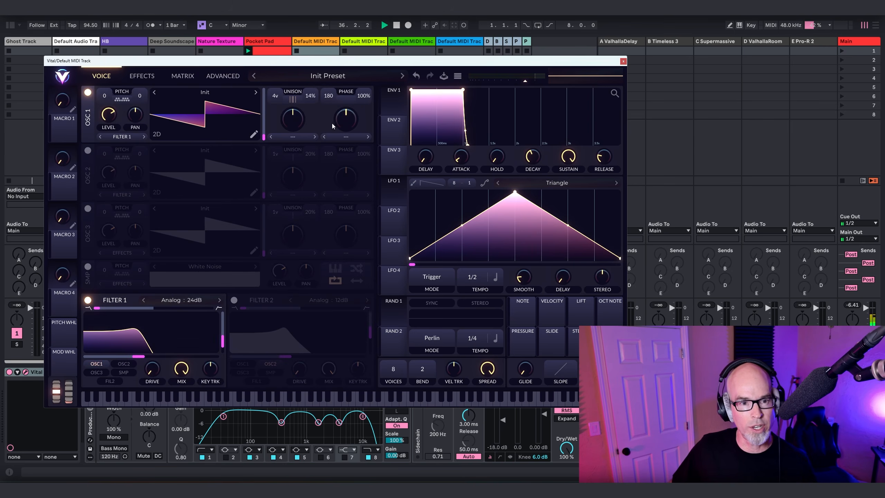
{"action": "left_click_drag", "start_coordinate": [314, 95], "coordinate": [312, 101]}
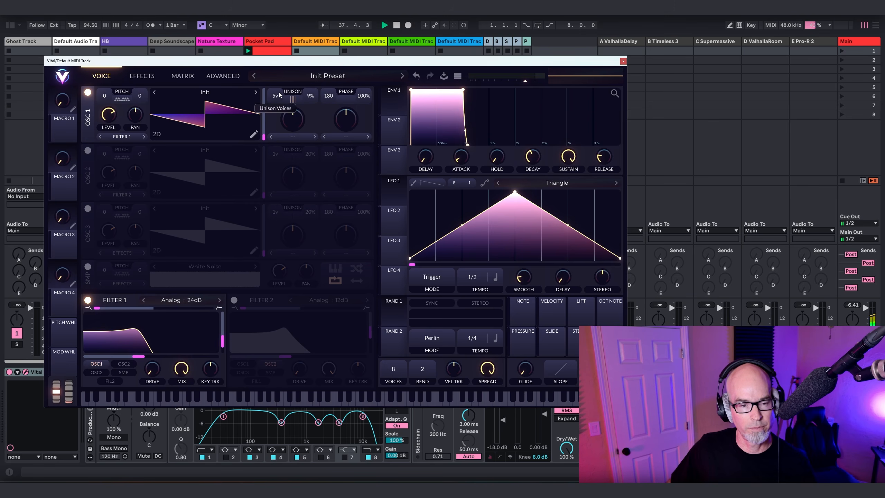
Load the factory Basic Shapes wavetable into oscillator 1 and set its frame to the saw shape
{"action": "left_click", "coordinate": [194, 91]}
{"action": "left_click", "coordinate": [292, 223]}
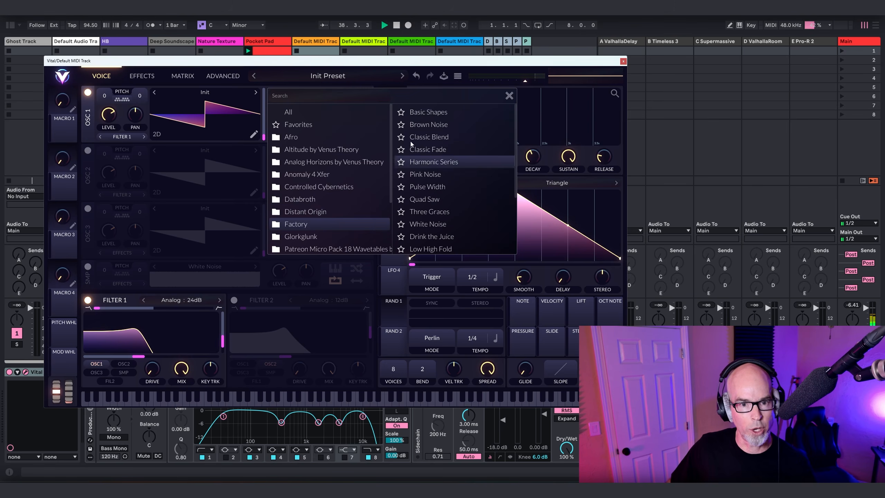
{"action": "left_click", "coordinate": [419, 117]}
{"action": "left_click", "coordinate": [514, 98]}
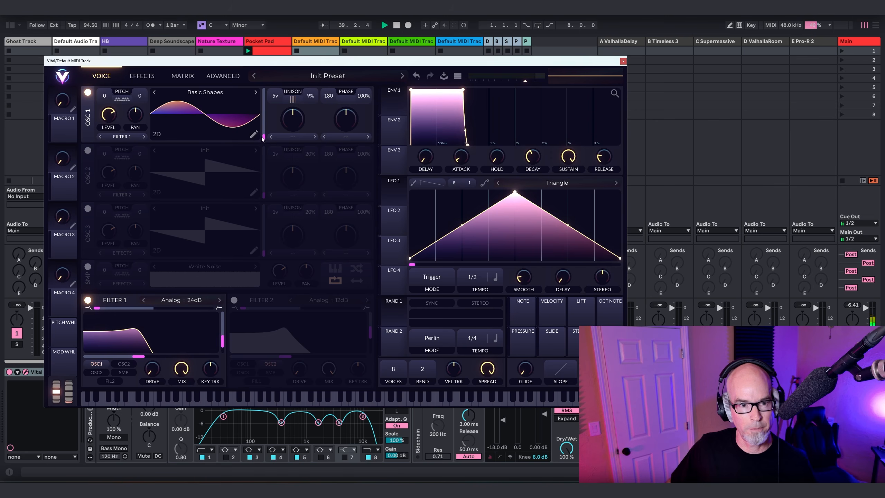
{"action": "left_click_drag", "start_coordinate": [265, 135], "coordinate": [269, 114]}
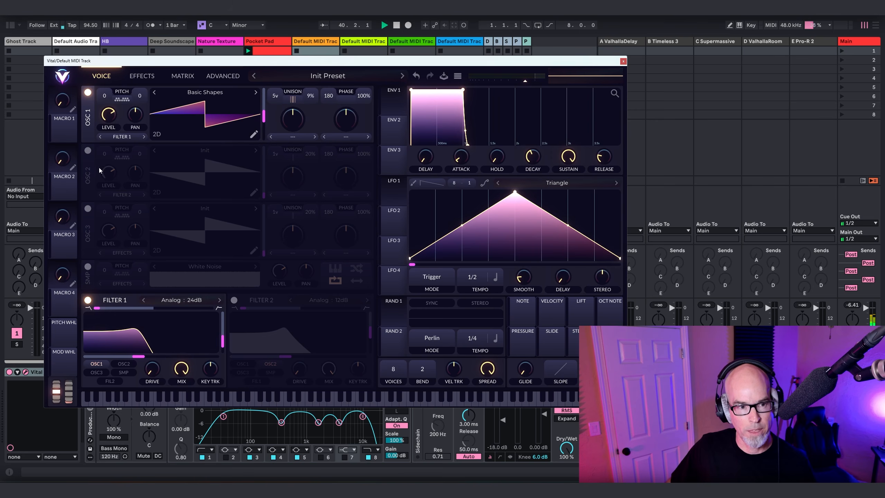
Enable oscillator 2, load the factory Basic Shapes wavetable and set its frame to the square shape
{"action": "left_click", "coordinate": [88, 150]}
{"action": "left_click", "coordinate": [195, 157]}
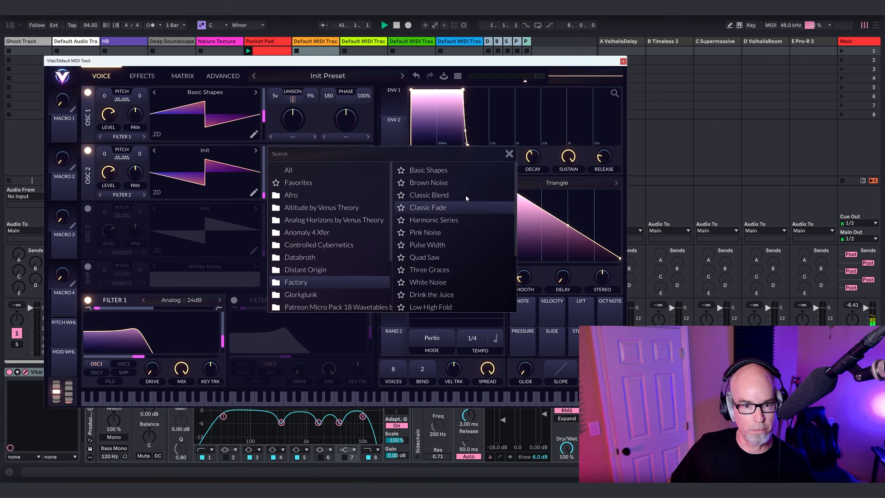
{"action": "left_click", "coordinate": [428, 170]}
{"action": "left_click", "coordinate": [271, 196]}
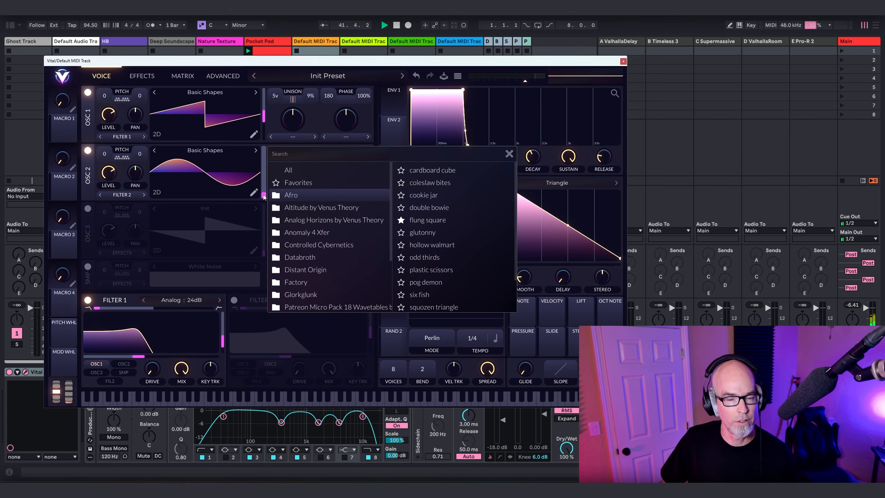
{"action": "left_click_drag", "start_coordinate": [264, 195], "coordinate": [262, 168]}
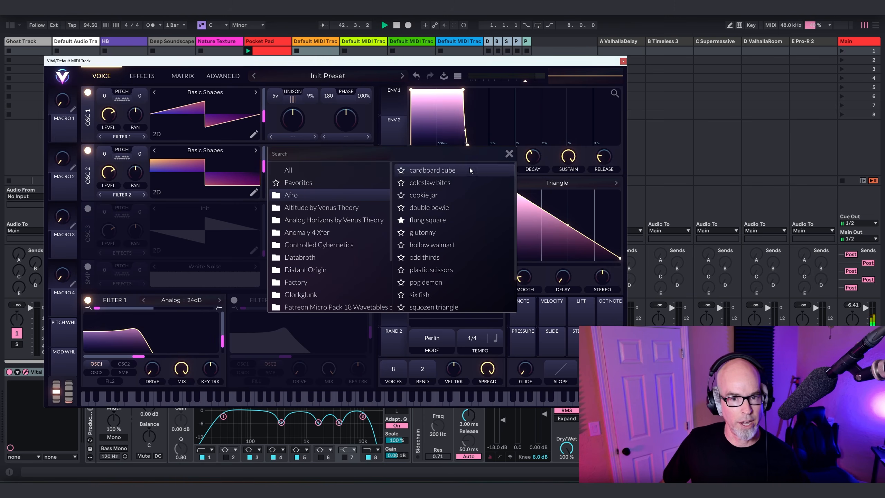
{"action": "left_click", "coordinate": [510, 154]}
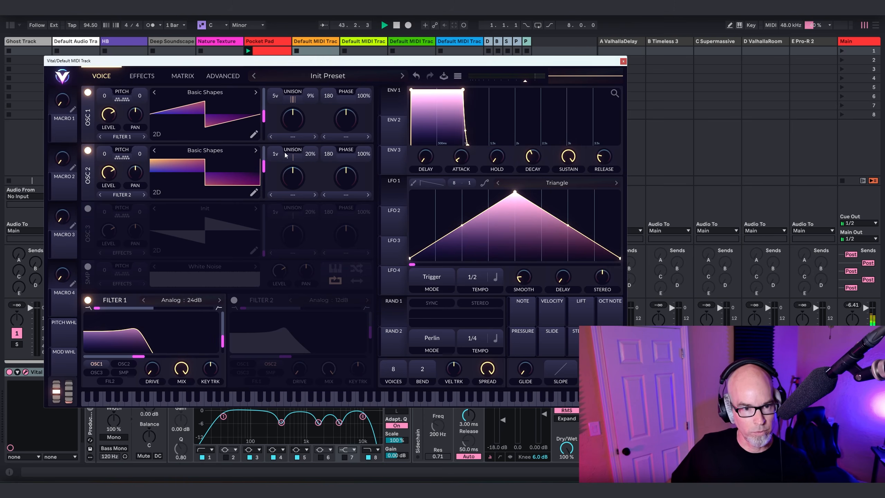
Give oscillator 2 four unison voices with 12% detune, reduce its stereo unison and route it to Filter 1
{"action": "left_click_drag", "start_coordinate": [285, 156], "coordinate": [310, 160]}
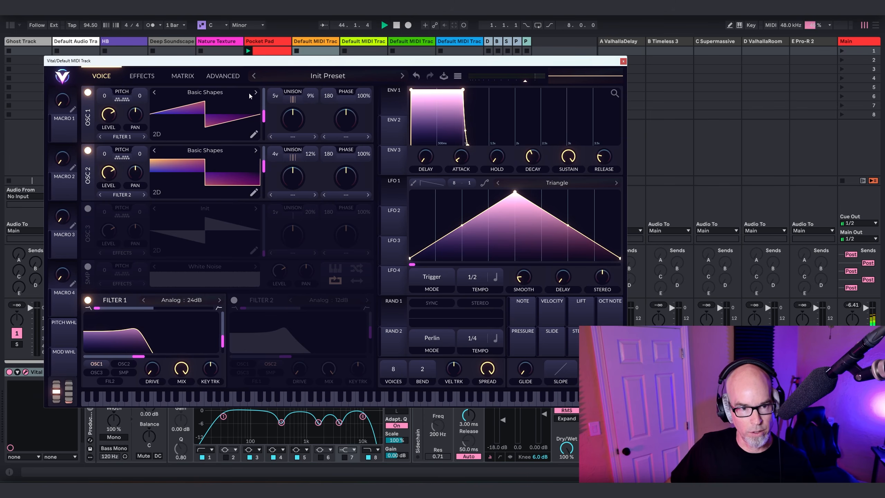
{"action": "left_click", "coordinate": [223, 76]}
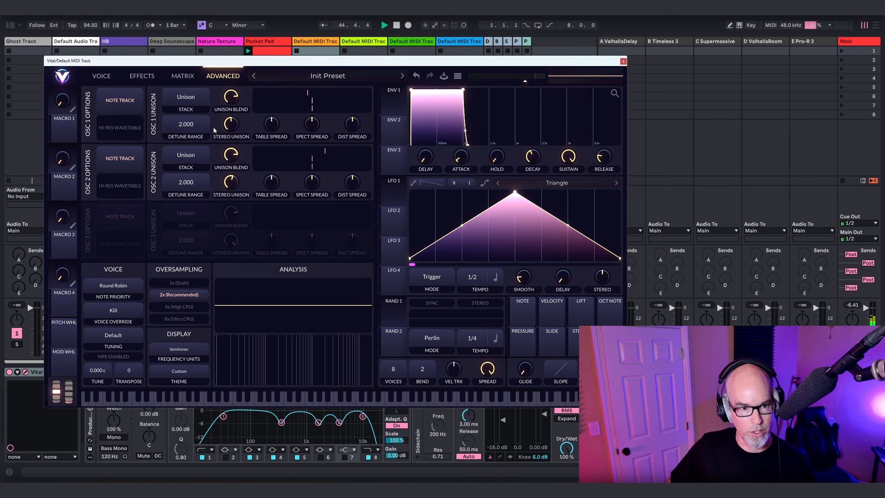
{"action": "left_click", "coordinate": [102, 76]}
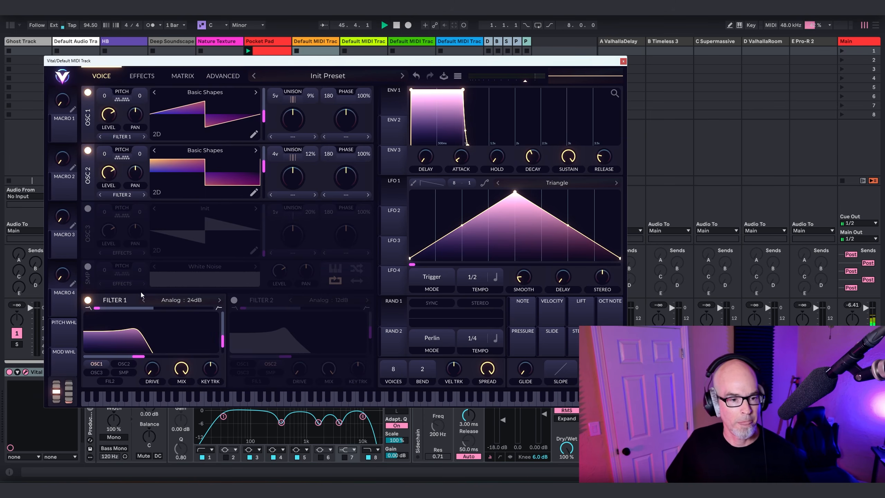
{"action": "left_click", "coordinate": [119, 198]}
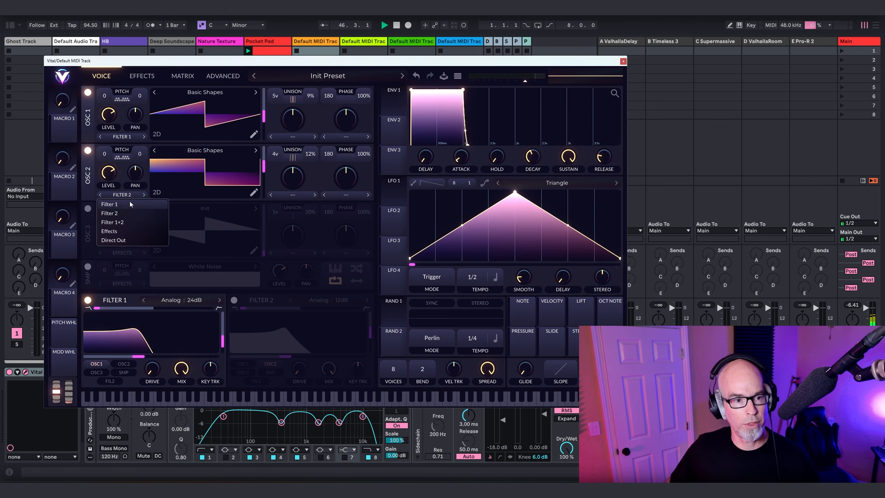
{"action": "left_click", "coordinate": [134, 205]}
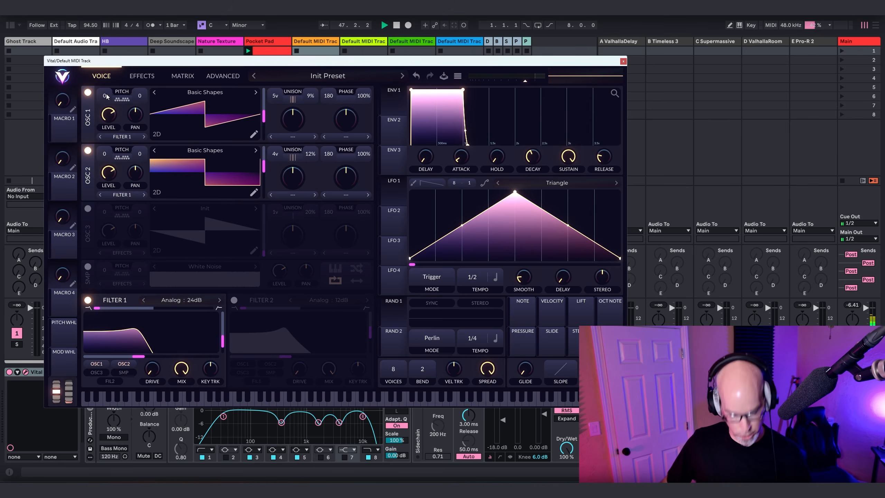
Transpose both oscillators to -12 and assign LFO 1, in Sync mode at 4/1, to the Filter 1 cutoff
{"action": "left_click_drag", "start_coordinate": [107, 96], "coordinate": [107, 99]}
{"action": "left_click_drag", "start_coordinate": [104, 156], "coordinate": [107, 161]}
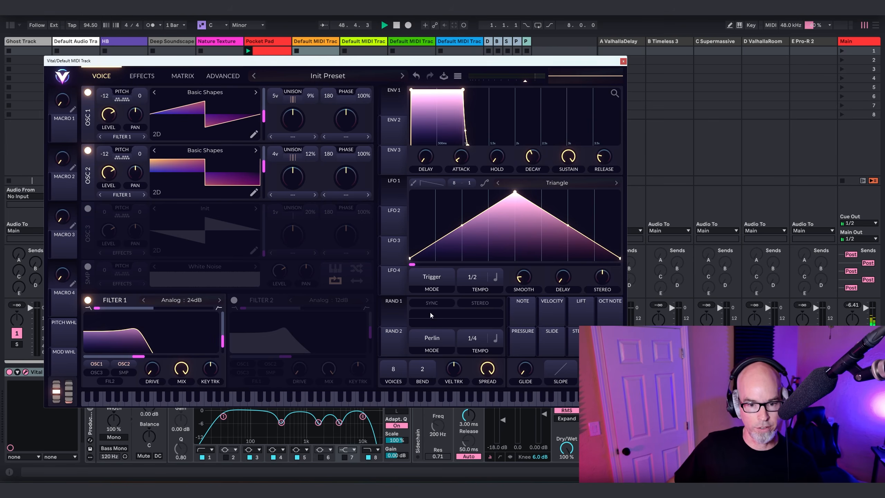
{"action": "left_click", "coordinate": [431, 276]}
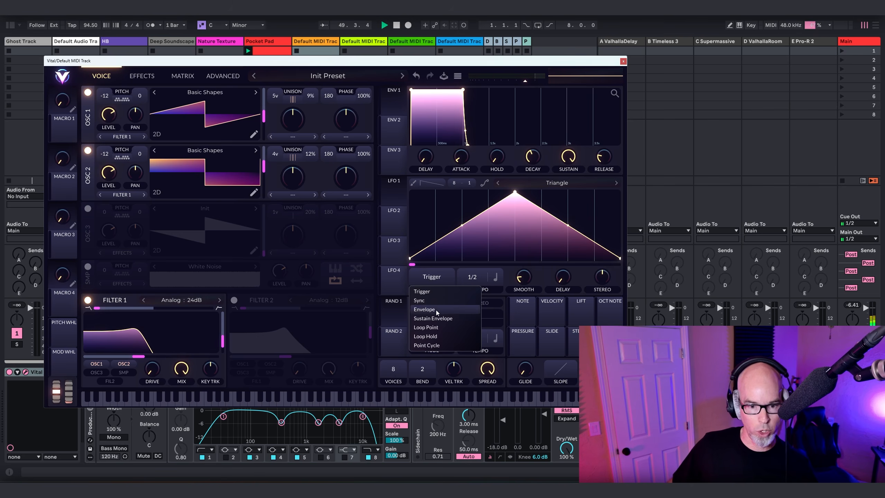
{"action": "left_click", "coordinate": [456, 299]}
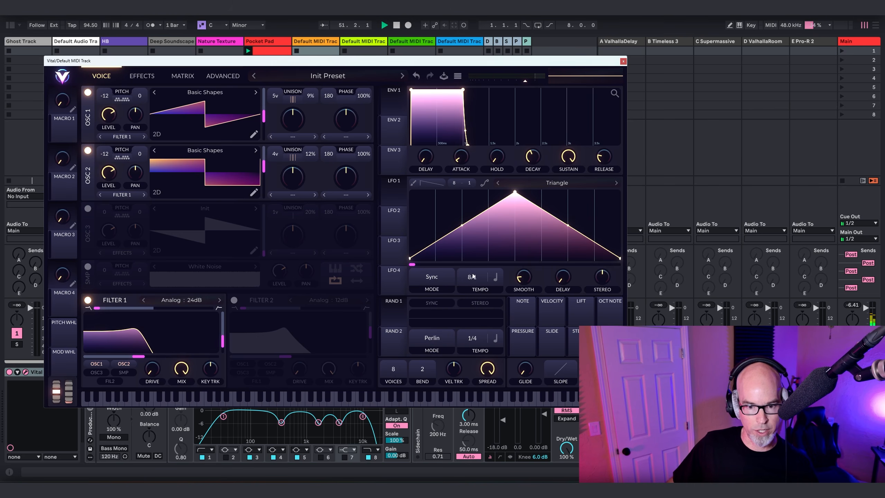
{"action": "left_click_drag", "start_coordinate": [401, 195], "coordinate": [129, 357]}
{"action": "mouse_move", "coordinate": [149, 347]}
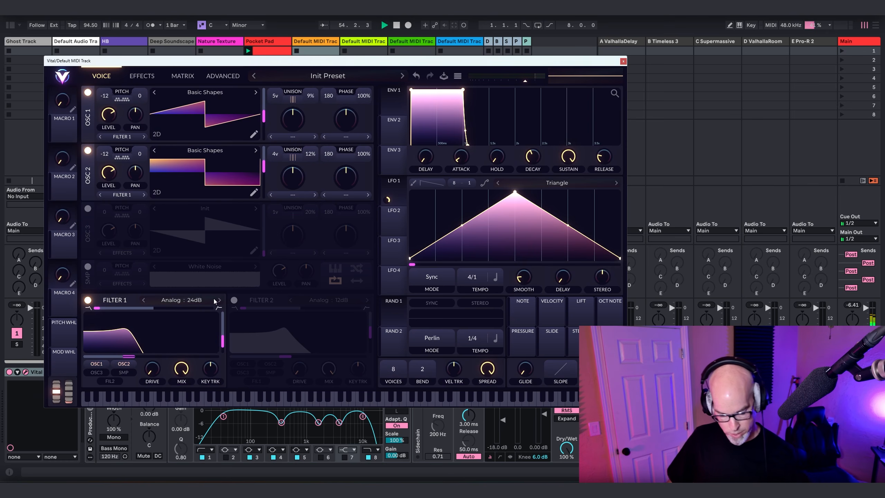
Close the synth window, arm track 7 for recording and route its audio to the Bass Bus
{"action": "left_click", "coordinate": [623, 62]}
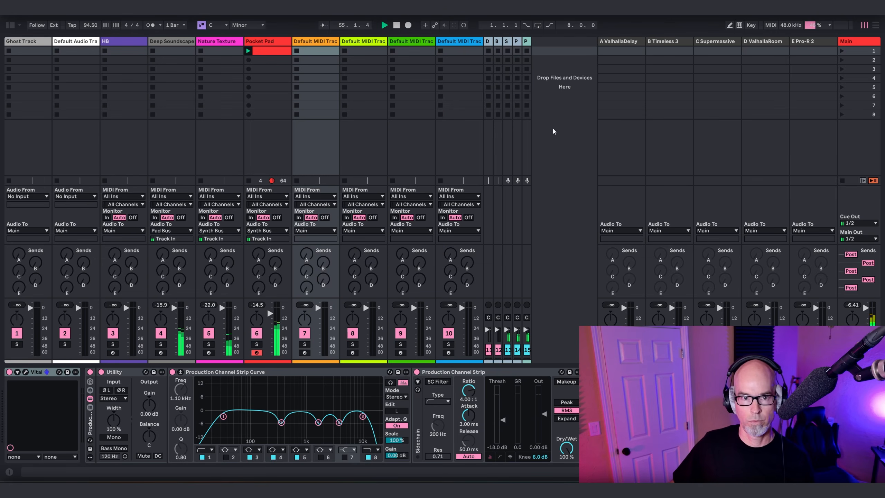
{"action": "left_click", "coordinate": [304, 352]}
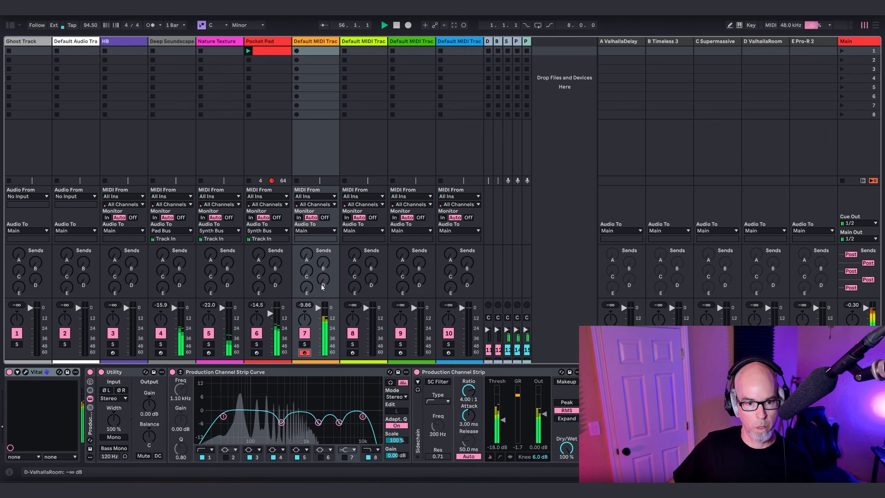
{"action": "left_click", "coordinate": [315, 230]}
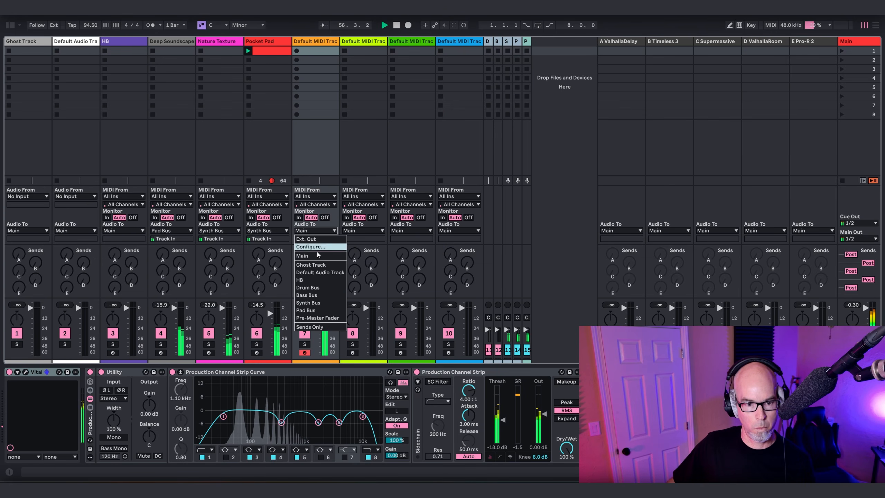
{"action": "left_click", "coordinate": [315, 297]}
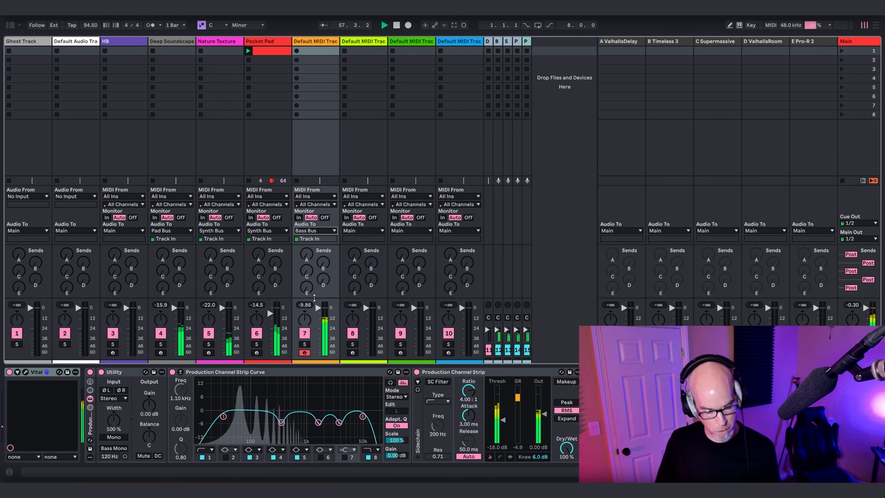
Reopen Vital, examine the advanced page's oscillator options and signal analysis, and return to the voice page
{"action": "left_click", "coordinate": [28, 372]}
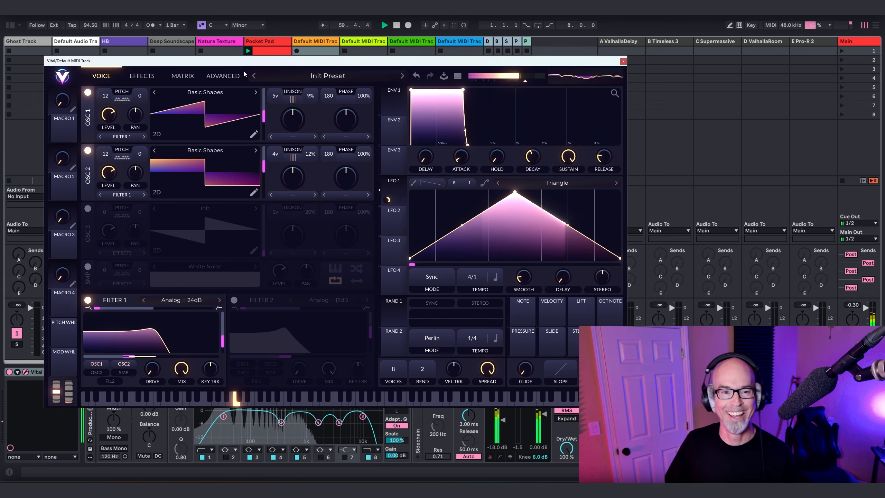
{"action": "left_click", "coordinate": [217, 77]}
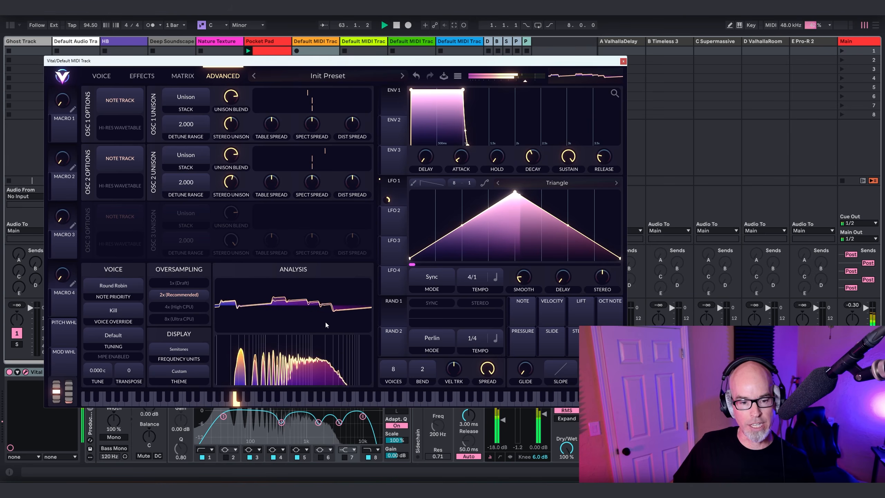
{"action": "left_click", "coordinate": [105, 77]}
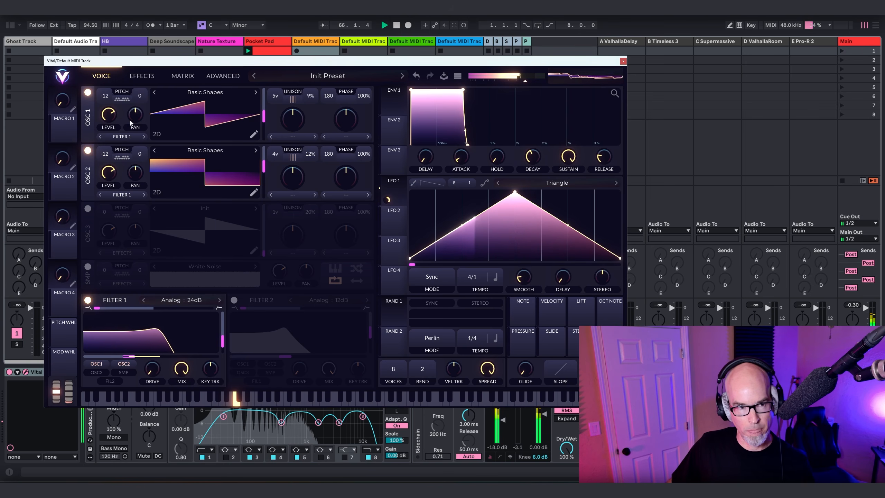
Set the project tempo to 86 BPM and adjust the LFO 1 modulation on the Filter 1 cutoff
{"action": "left_click", "coordinate": [92, 26]}
{"action": "type", "text": "86"}
{"action": "key", "text": "Return"}
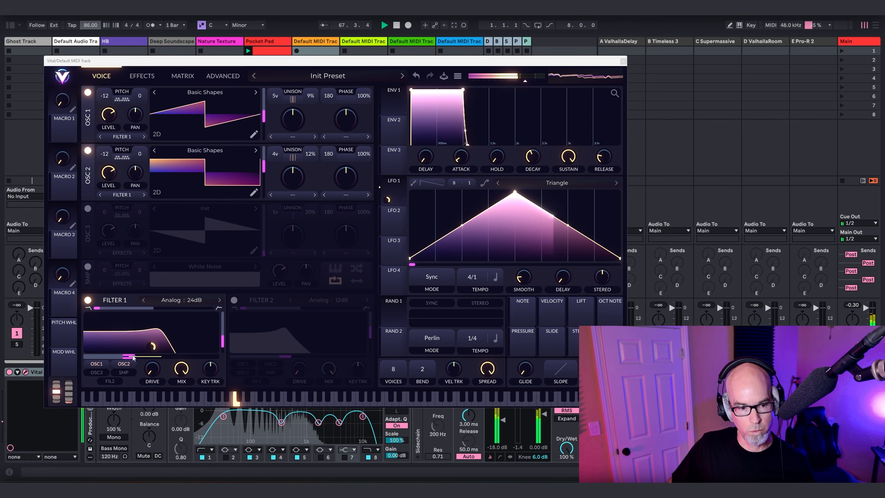
{"action": "left_click_drag", "start_coordinate": [132, 358], "coordinate": [153, 344]}
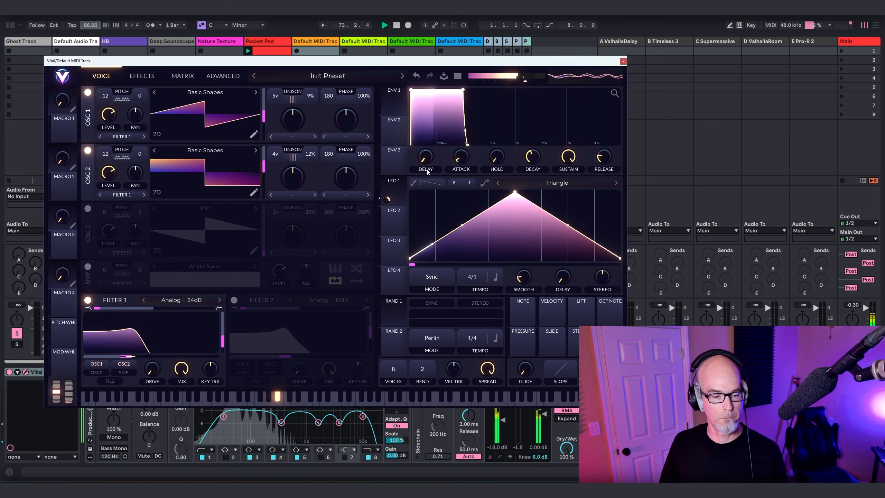
Close the synth window and capture the played MIDI as a new clip in track 7's first slot
{"action": "left_click", "coordinate": [623, 61]}
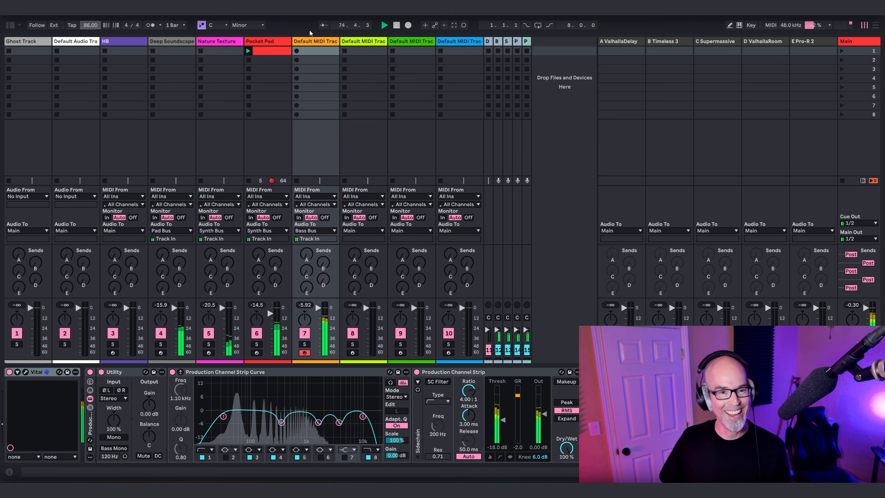
{"action": "left_click", "coordinate": [311, 52]}
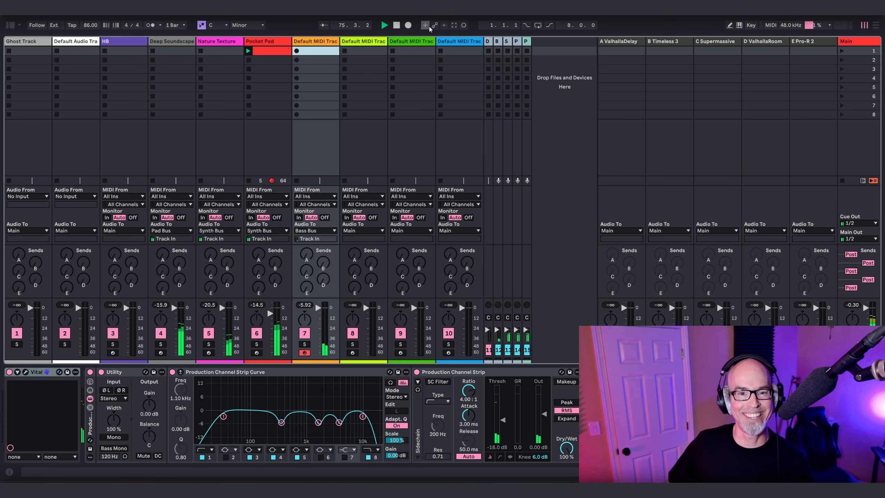
{"action": "left_click", "coordinate": [453, 27]}
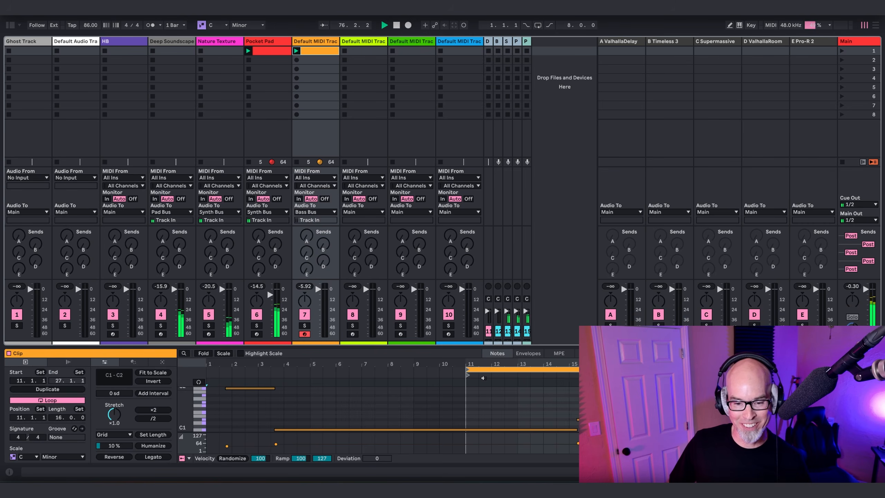
Crop the captured clip to an 8-bar loop from bar 13, trimming the long C1 note's start to about there
{"action": "left_click", "coordinate": [277, 430]}
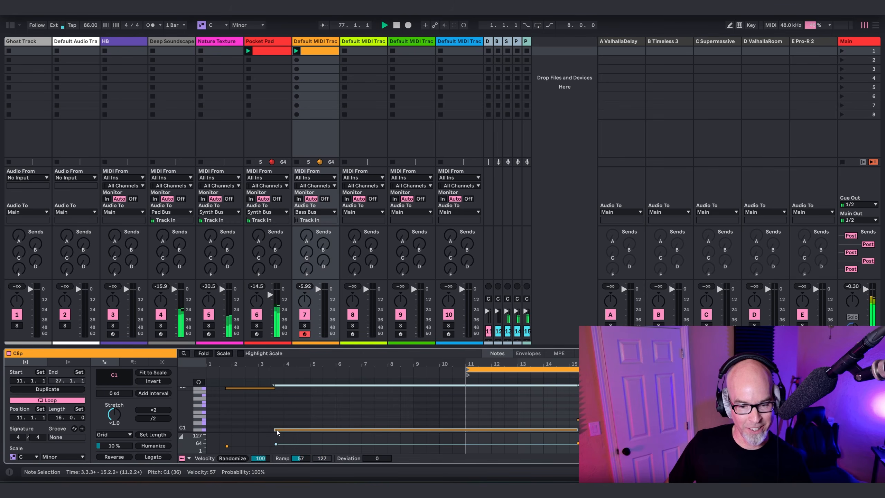
{"action": "left_click_drag", "start_coordinate": [277, 430], "coordinate": [522, 429]}
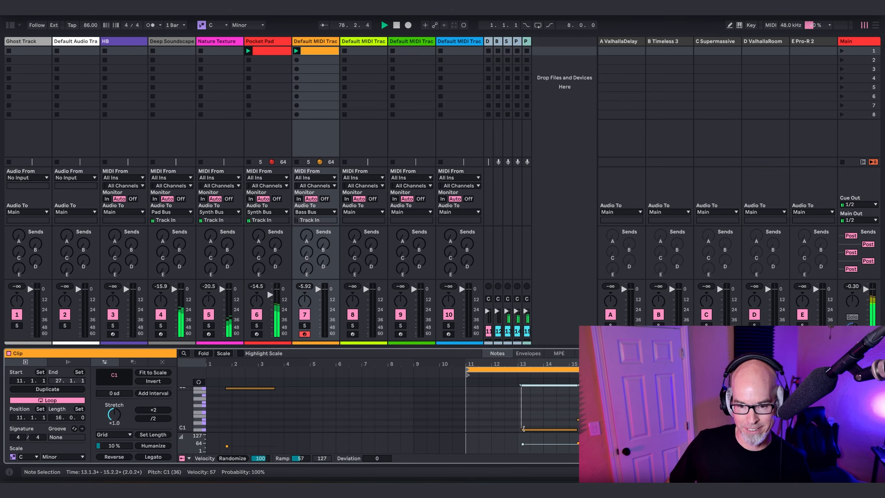
{"action": "left_click_drag", "start_coordinate": [475, 368], "coordinate": [519, 369]}
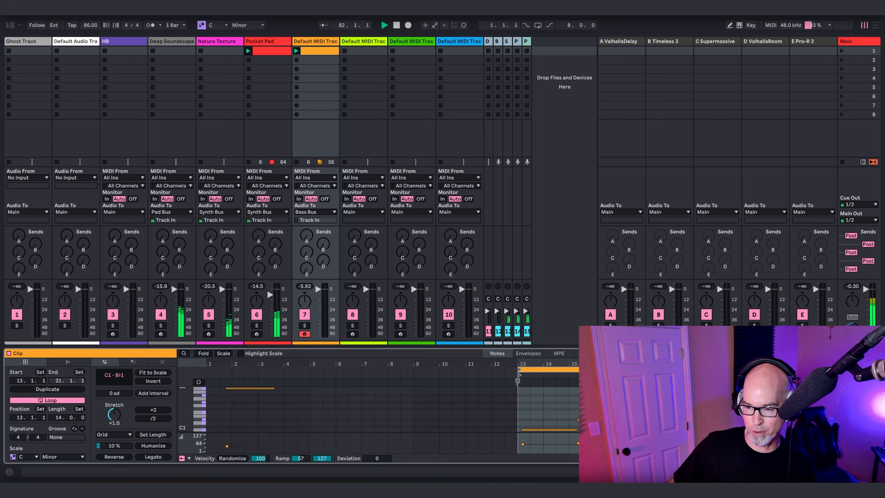
{"action": "left_click_drag", "start_coordinate": [881, 370], "coordinate": [726, 370]}
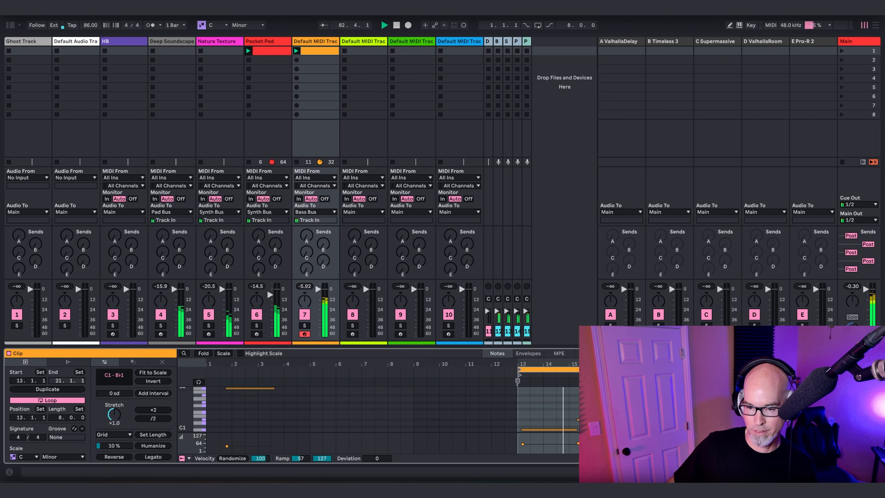
{"action": "key", "text": "ctrl+shift+j"}
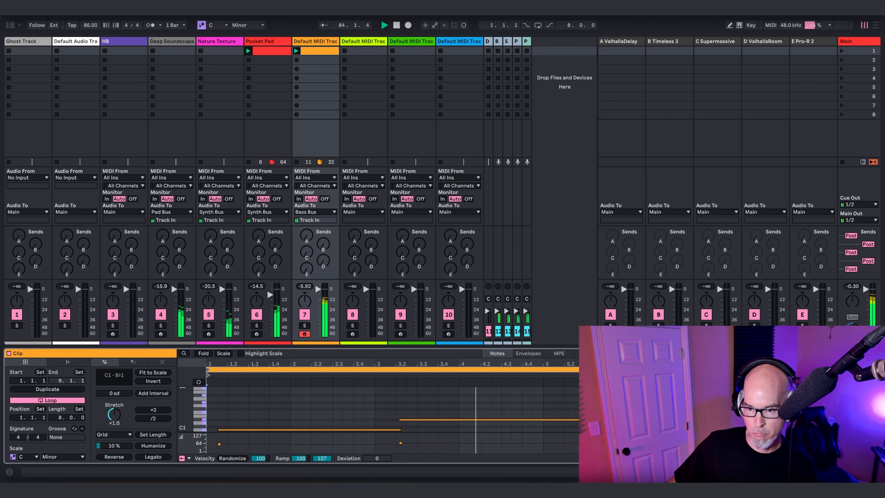
Shorten the C1 and E♭1 notes to end near bars 3 and 5, and extend the F1 note's start back to about bar 5
{"action": "left_click_drag", "start_coordinate": [645, 346], "coordinate": [633, 160]}
{"action": "right_click", "coordinate": [410, 310]}
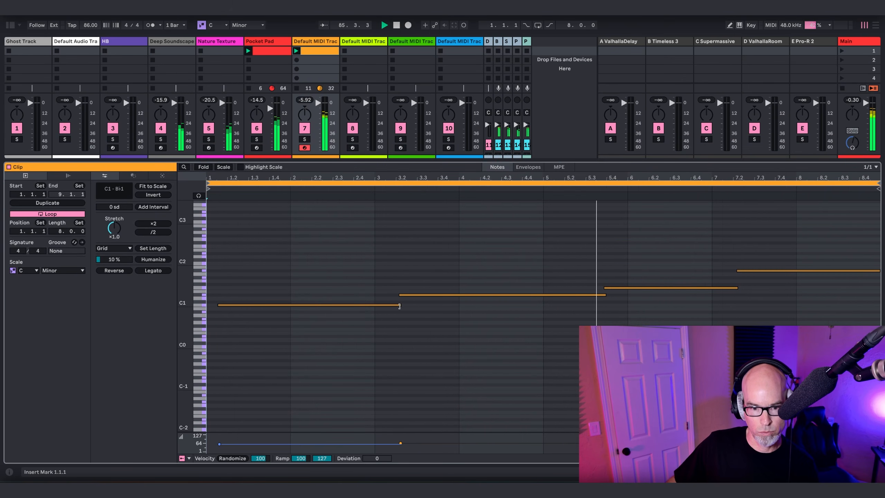
{"action": "left_click_drag", "start_coordinate": [401, 304], "coordinate": [380, 304]}
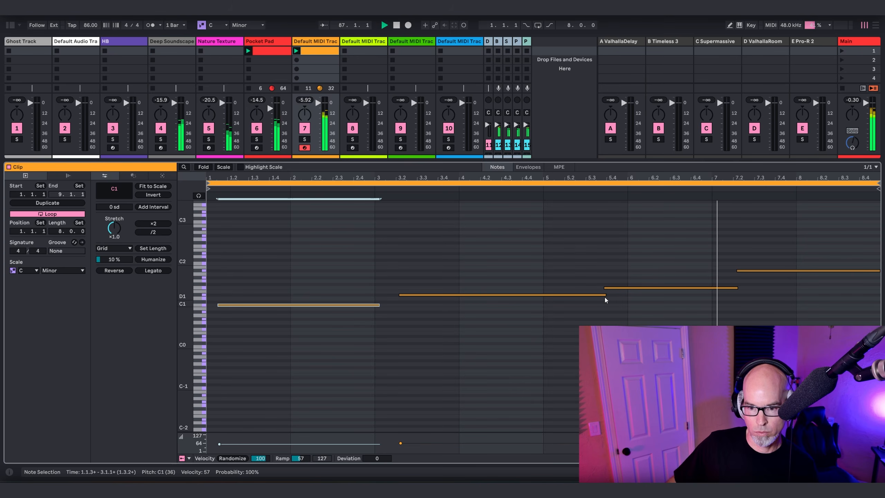
{"action": "left_click_drag", "start_coordinate": [606, 295], "coordinate": [544, 295]}
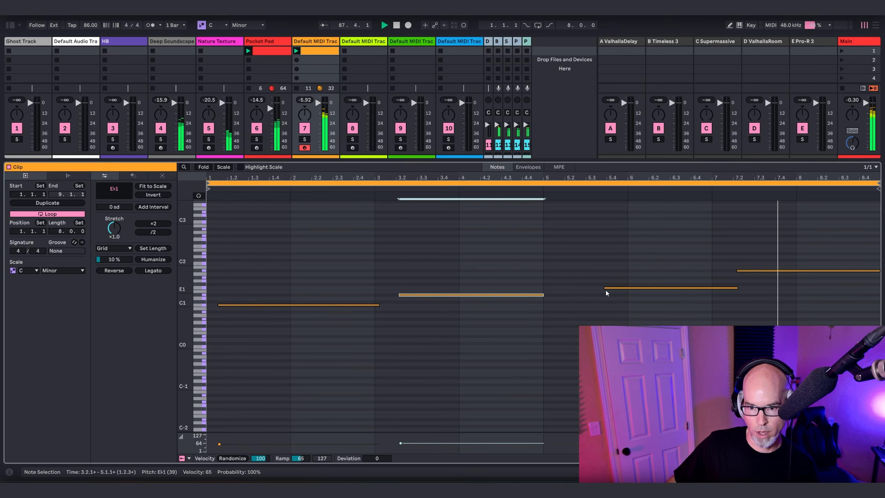
{"action": "left_click_drag", "start_coordinate": [604, 288], "coordinate": [554, 288]}
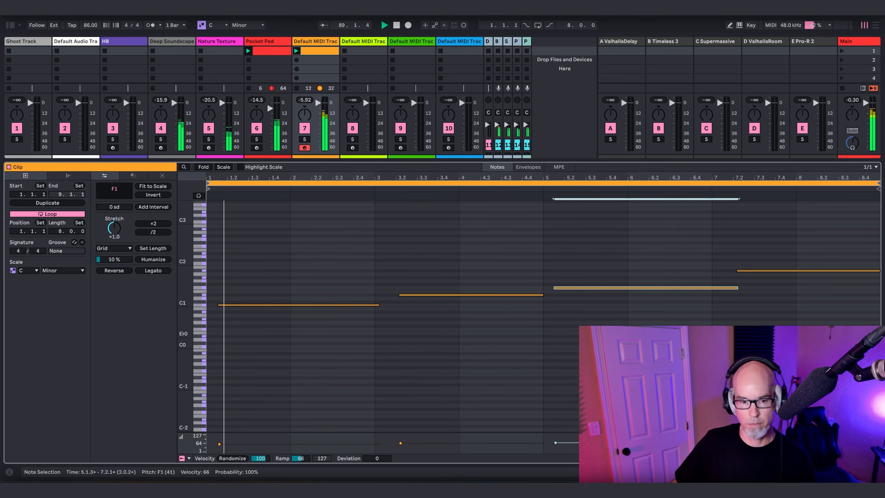
Select all four bass notes and apply the Quantize transformation at 100% to both note starts and ends
{"action": "left_click_drag", "start_coordinate": [809, 391], "coordinate": [219, 262]}
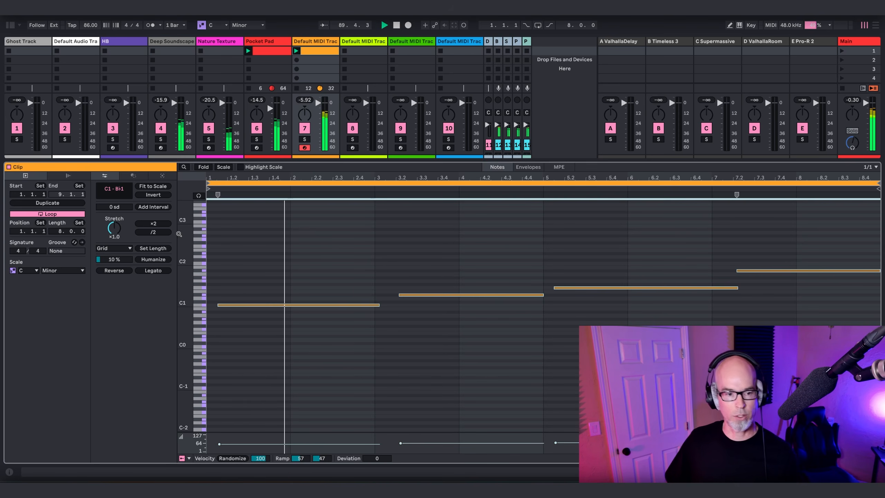
{"action": "left_click", "coordinate": [137, 177]}
{"action": "left_click", "coordinate": [139, 185]}
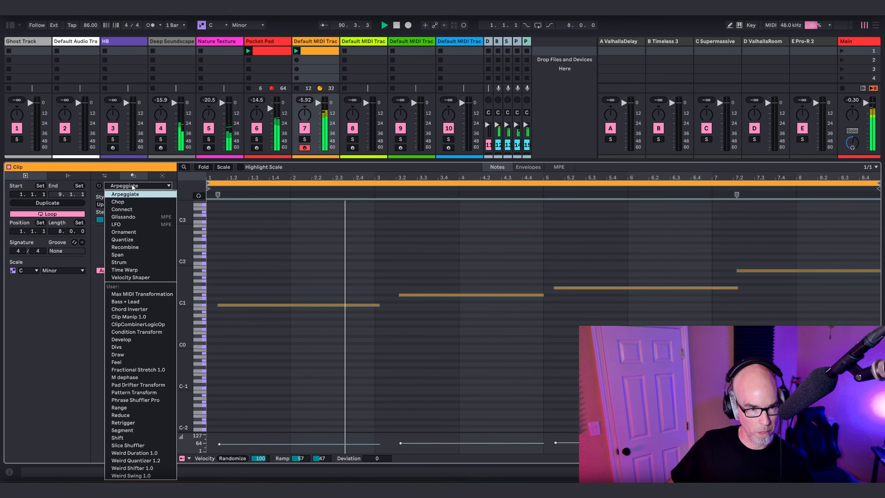
{"action": "left_click", "coordinate": [152, 240]}
{"action": "left_click", "coordinate": [161, 232]}
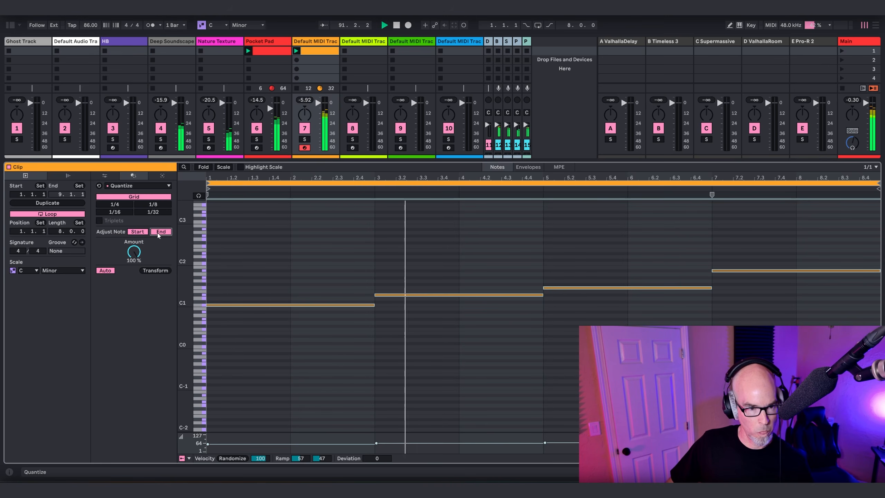
Shrink the clip editor, lower track 7's volume slightly and show its device chain
{"action": "left_click_drag", "start_coordinate": [598, 159], "coordinate": [315, 336]}
{"action": "left_click", "coordinate": [315, 278]}
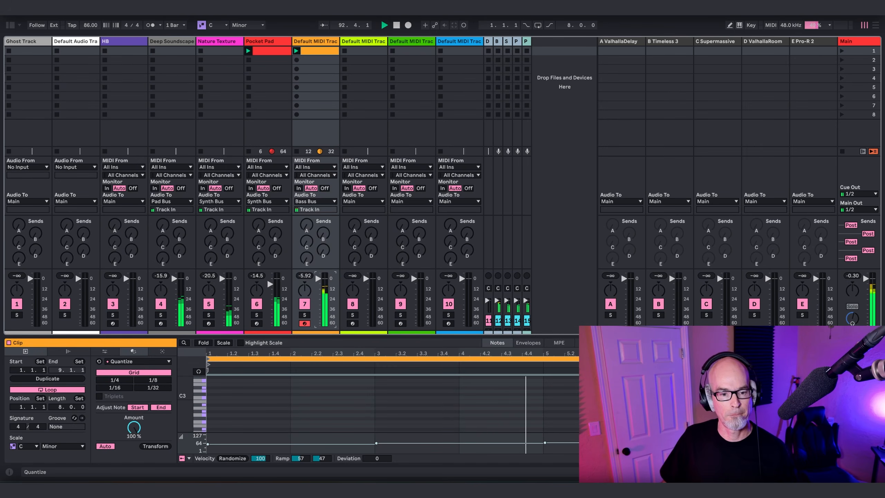
{"action": "key", "text": "shift+Tab"}
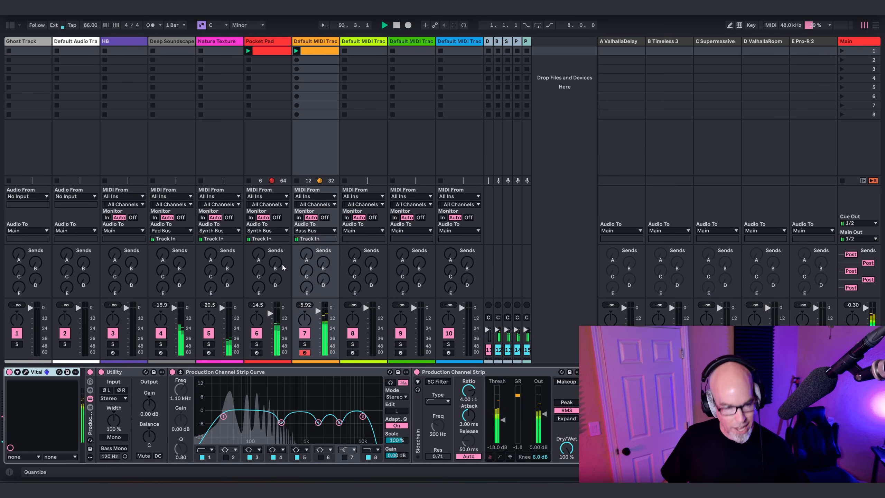
Add the SPAN analyzer from the Utilities collection to the Main track and hide the browser
{"action": "left_click", "coordinate": [10, 25]}
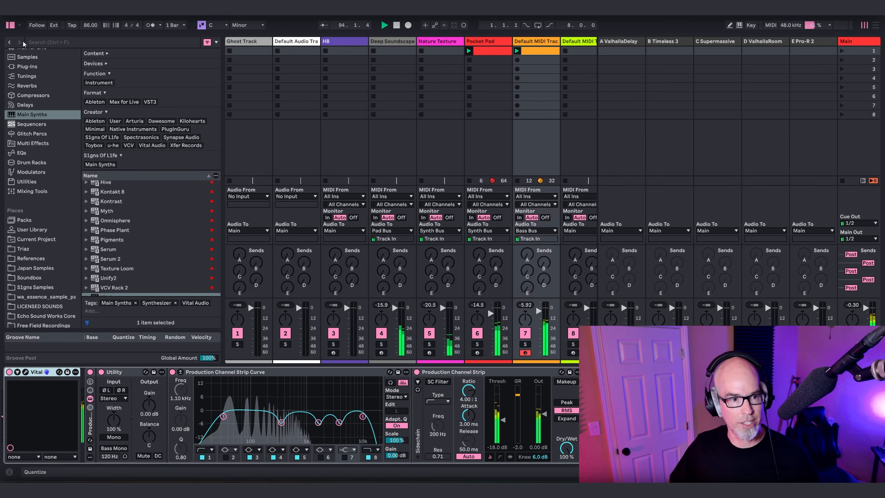
{"action": "left_click", "coordinate": [34, 181]}
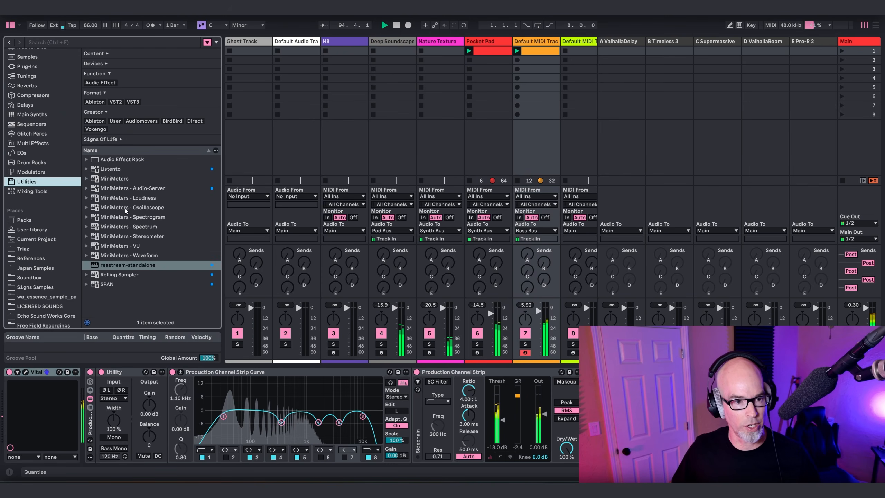
{"action": "left_click", "coordinate": [109, 285]}
{"action": "left_click_drag", "start_coordinate": [847, 64], "coordinate": [848, 65]}
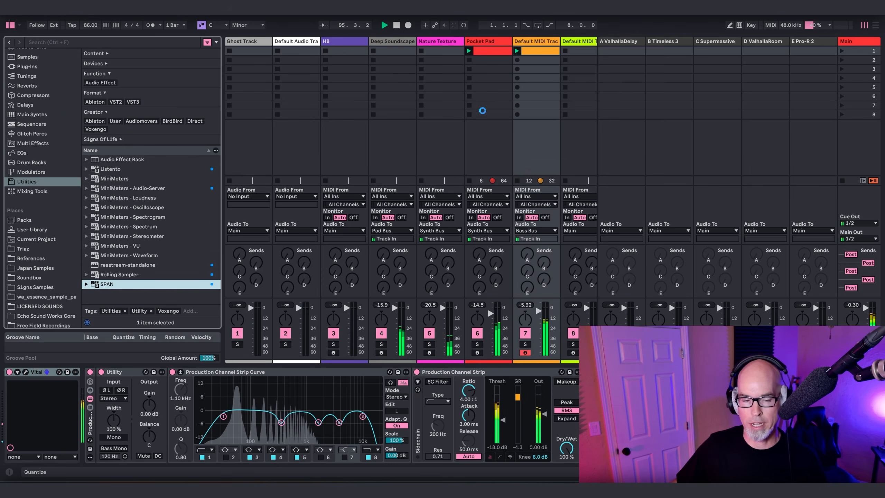
{"action": "left_click", "coordinate": [11, 25]}
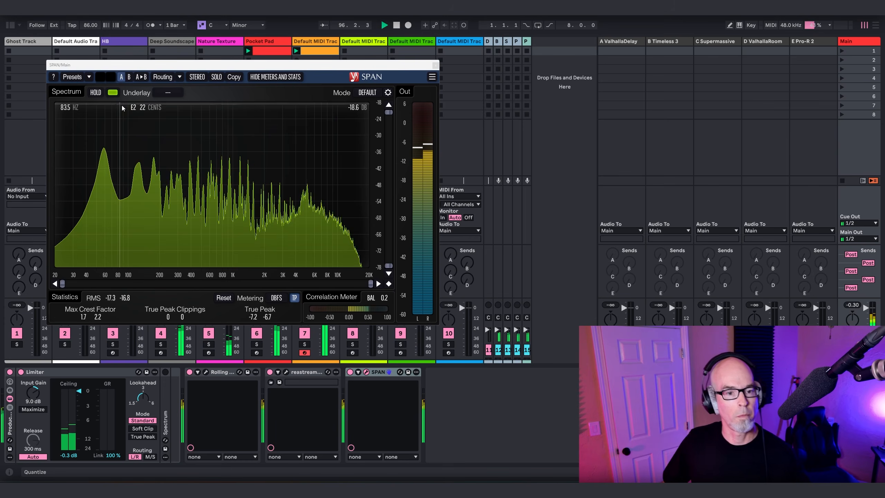
Change the SPAN spectrum display colour to purple and close the analyzer window
{"action": "left_click", "coordinate": [113, 92]}
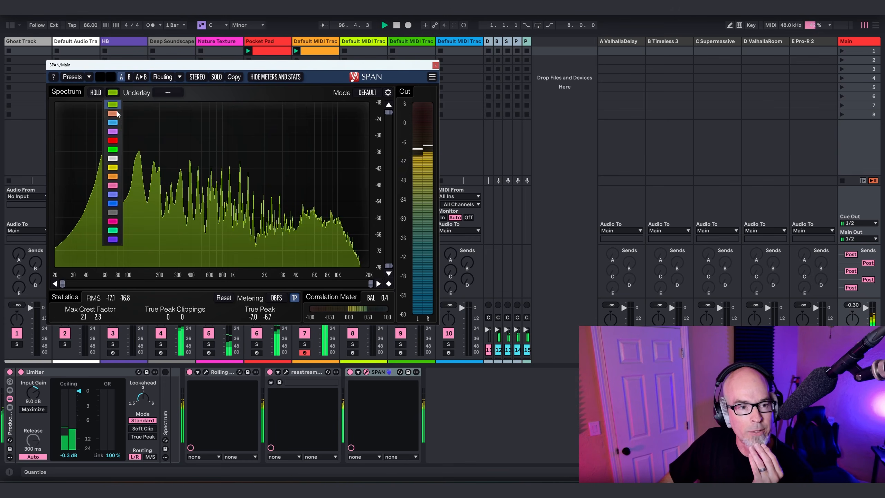
{"action": "left_click", "coordinate": [113, 131]}
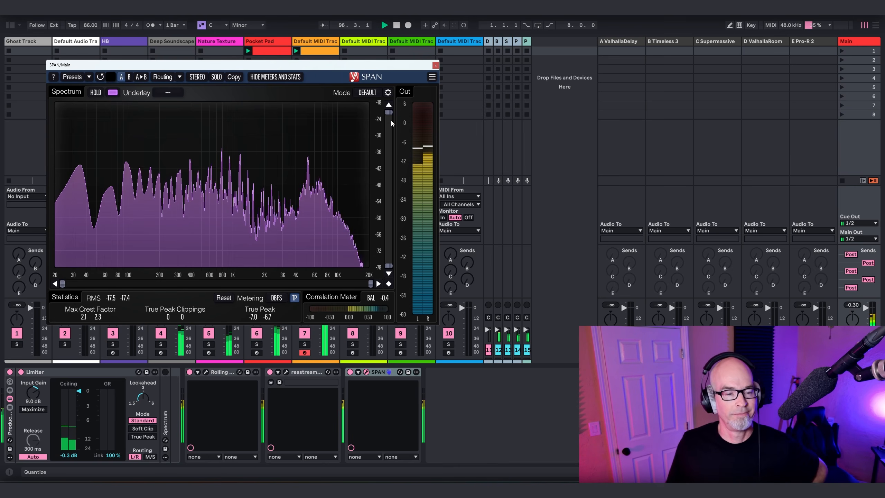
{"action": "left_click", "coordinate": [436, 66]}
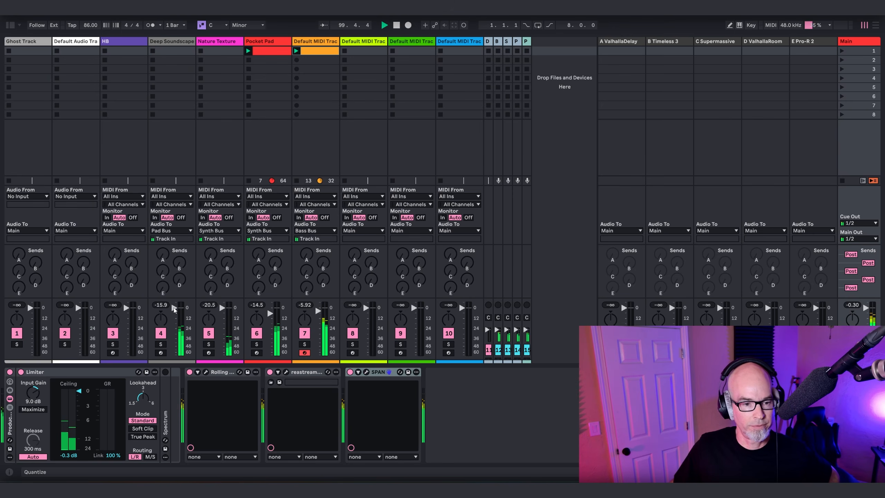
Lower the Deep Soundscape track's volume slightly and raise the Pocket Pad track's volume slightly
{"action": "left_click_drag", "start_coordinate": [174, 308], "coordinate": [174, 311]}
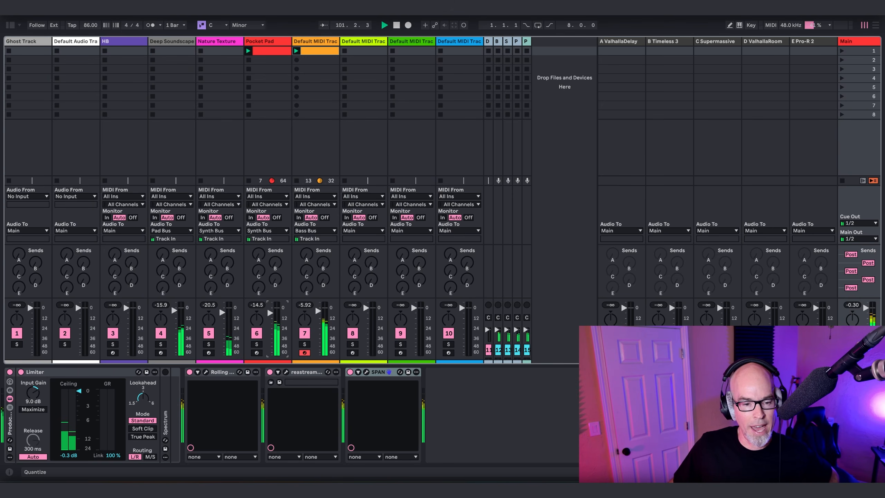
{"action": "left_click_drag", "start_coordinate": [275, 310], "coordinate": [275, 308]}
Rename track 7 as Vital Bass and delete the stray audio track inserted beside it
{"action": "left_click", "coordinate": [325, 153]}
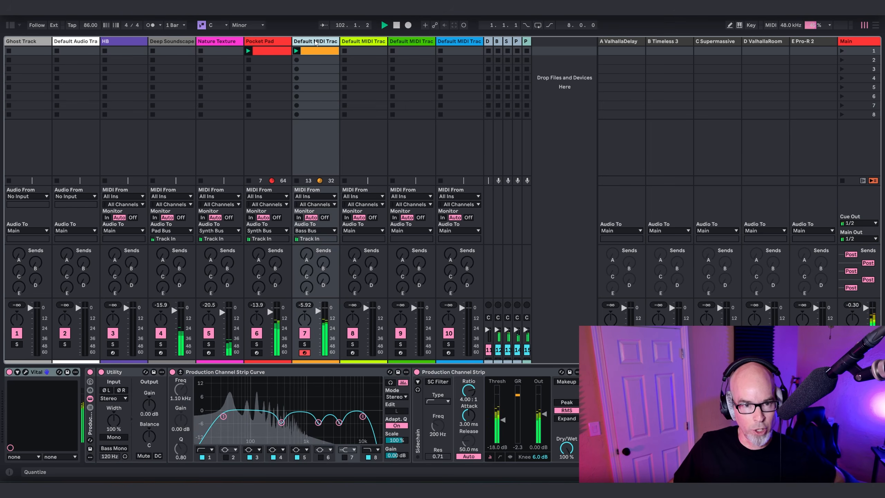
{"action": "key", "text": "ctrl+t"}
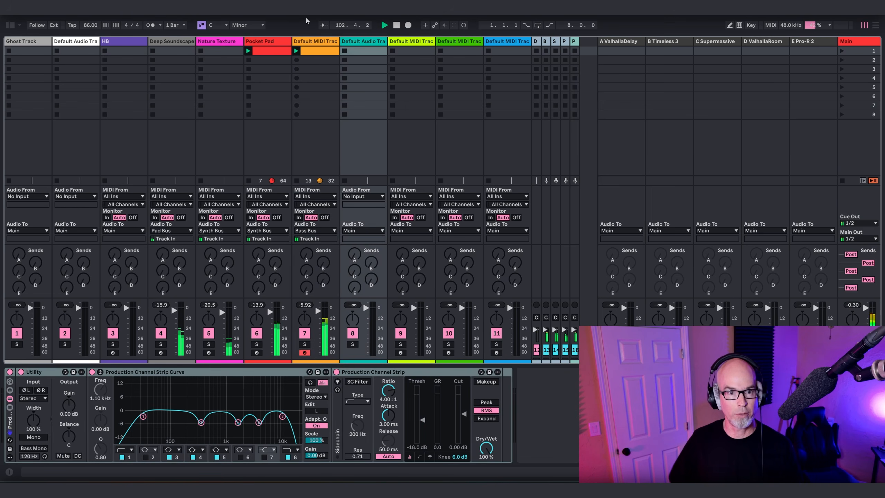
{"action": "left_click", "coordinate": [308, 40]}
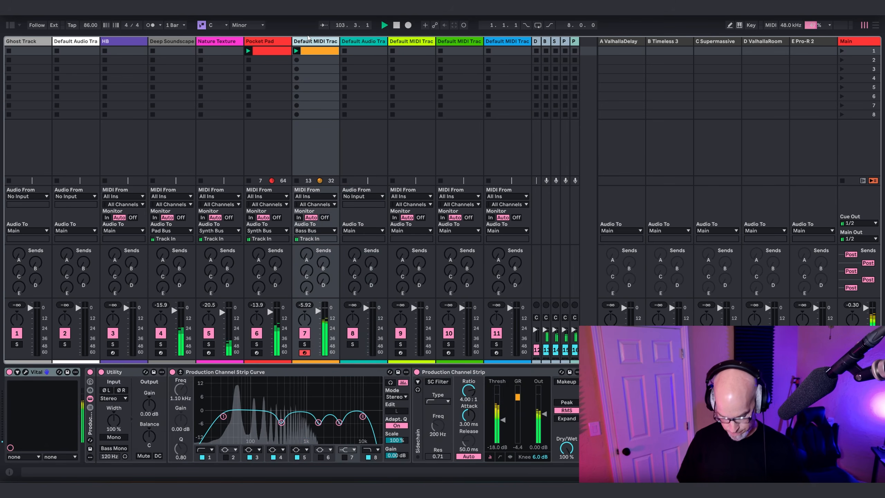
{"action": "type", "text": "Vital Bass"}
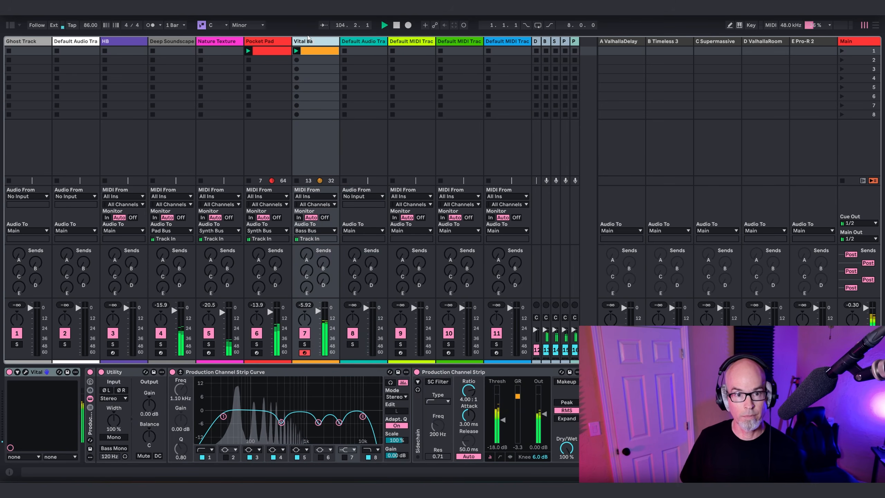
{"action": "left_click", "coordinate": [364, 42]}
{"action": "key", "text": "Delete"}
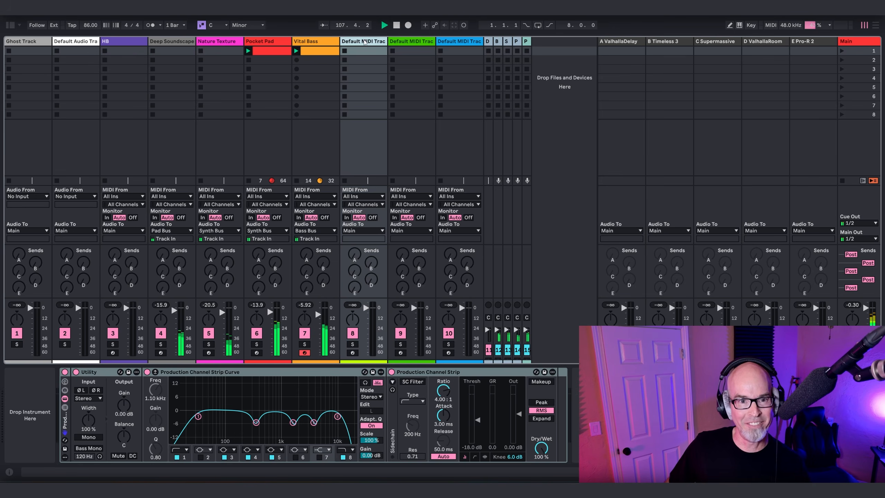
Load Pigments from the Main Synths collection onto MIDI track 8, then hide the browser
{"action": "left_click", "coordinate": [10, 25]}
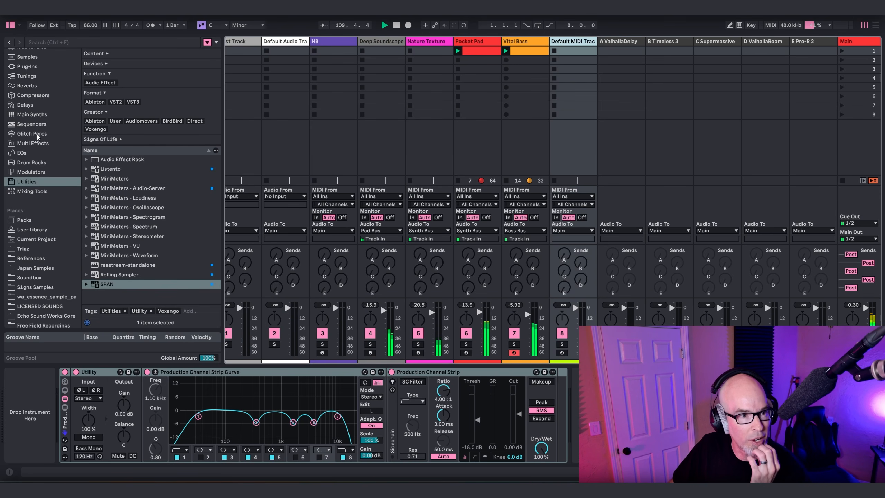
{"action": "left_click", "coordinate": [32, 115]}
{"action": "scroll", "coordinate": [128, 234], "scroll_direction": "down", "scroll_amount": 2}
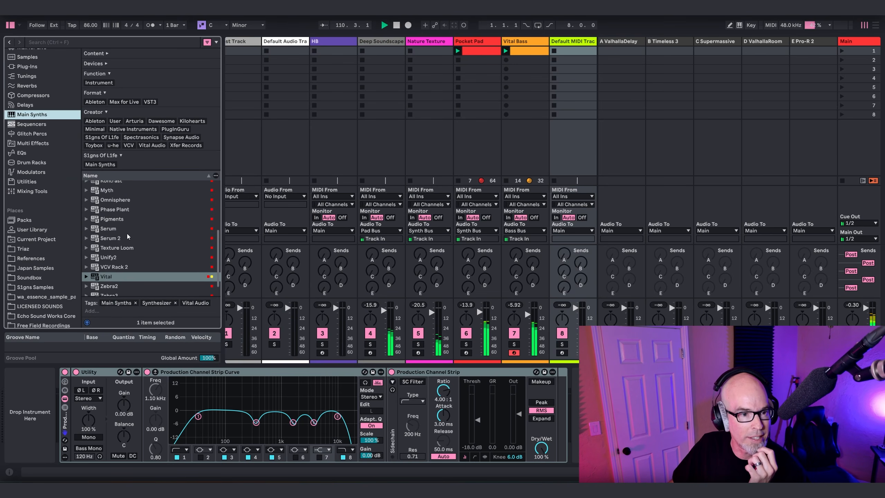
{"action": "left_click", "coordinate": [108, 220]}
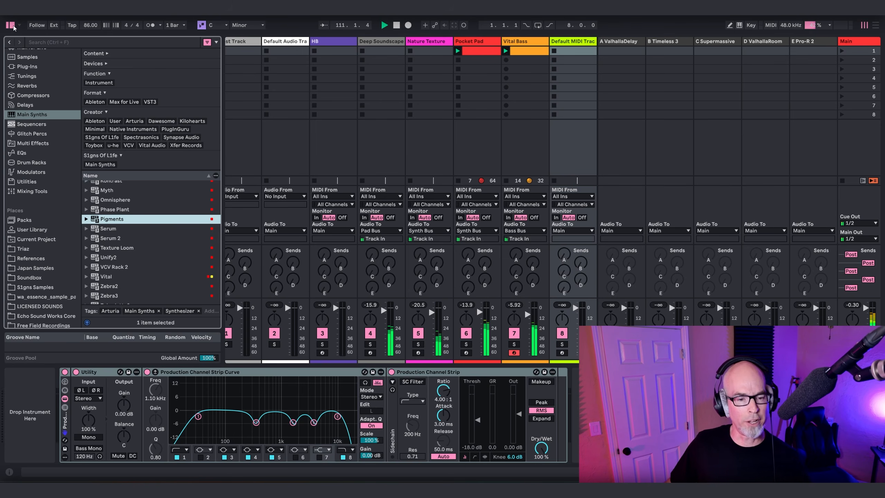
{"action": "key", "text": "Return"}
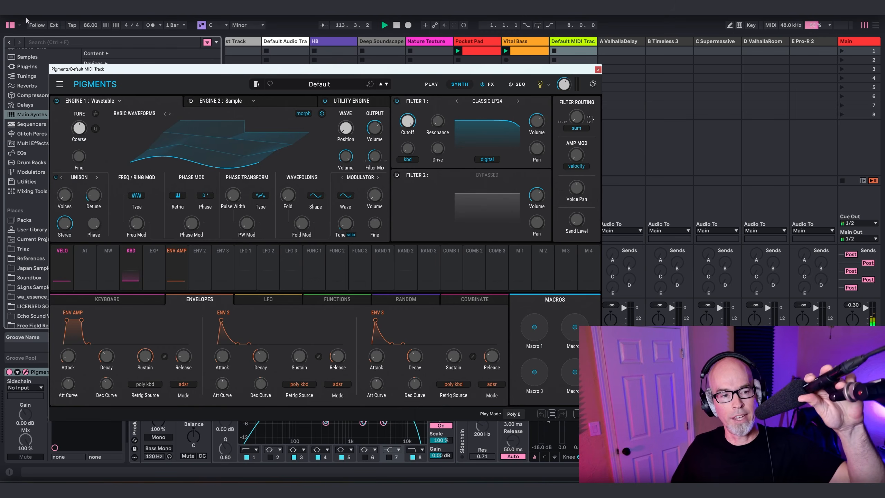
{"action": "left_click", "coordinate": [9, 25]}
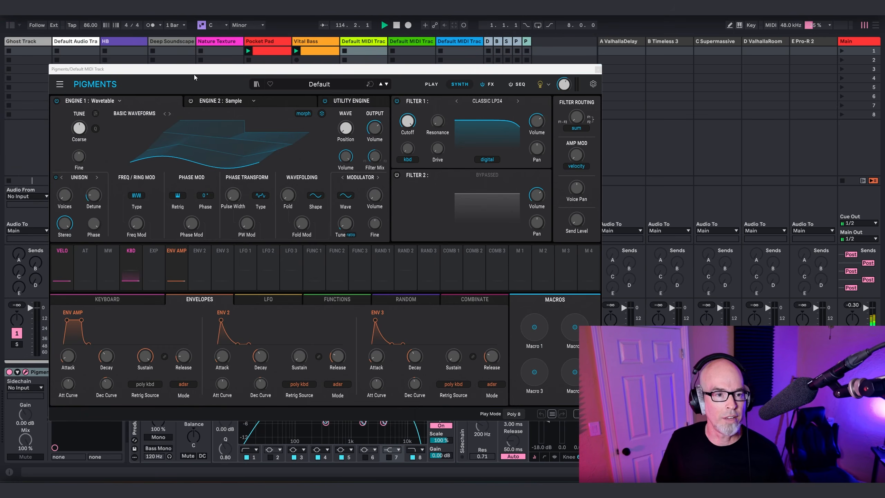
{"action": "left_click_drag", "start_coordinate": [195, 70], "coordinate": [190, 63]}
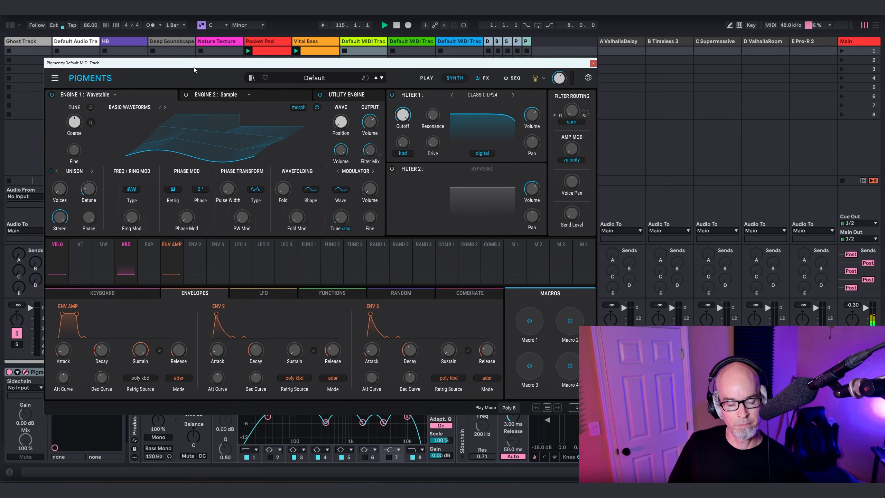
Move Engine 1's wavetable position to a middle waveform and lower the amp envelope's sustain to its minimum
{"action": "left_click_drag", "start_coordinate": [145, 350], "coordinate": [146, 415]}
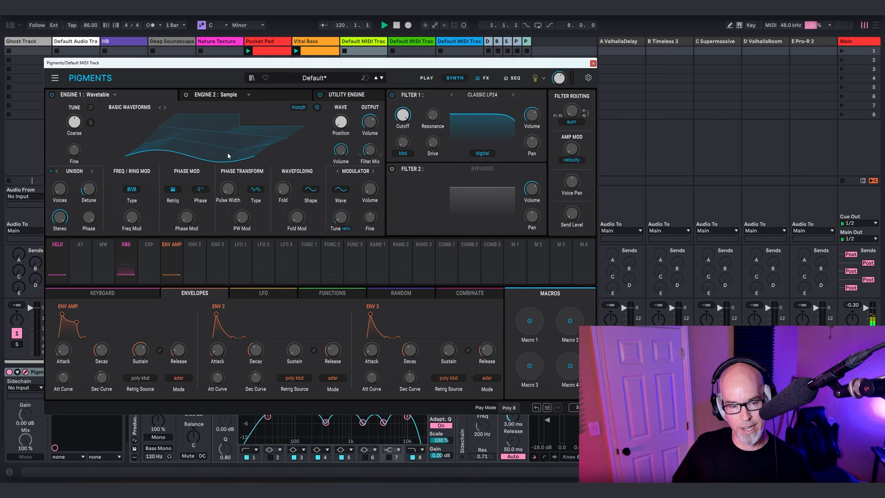
{"action": "left_click_drag", "start_coordinate": [232, 157], "coordinate": [232, 132]}
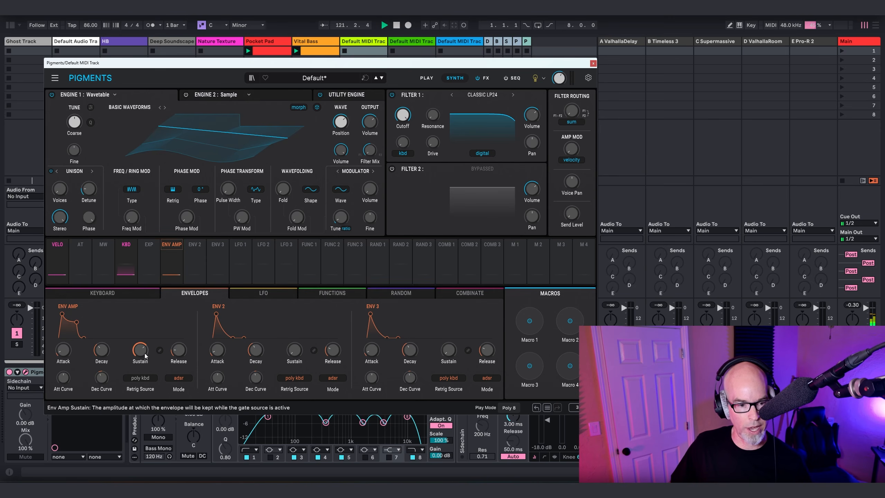
{"action": "left_click_drag", "start_coordinate": [140, 354], "coordinate": [140, 372]}
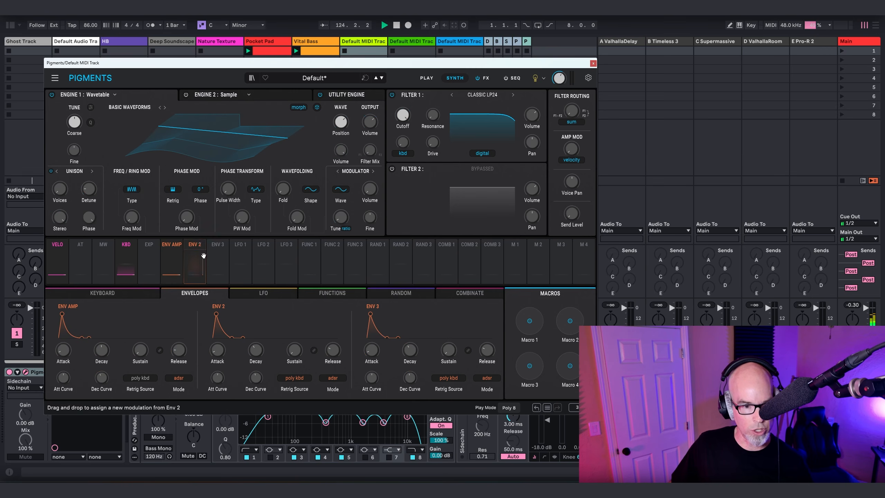
Lower Filter 1's cutoff to about 338 Hz and modulate it with Env 2 by about +0.11
{"action": "left_click_drag", "start_coordinate": [405, 118], "coordinate": [405, 144]}
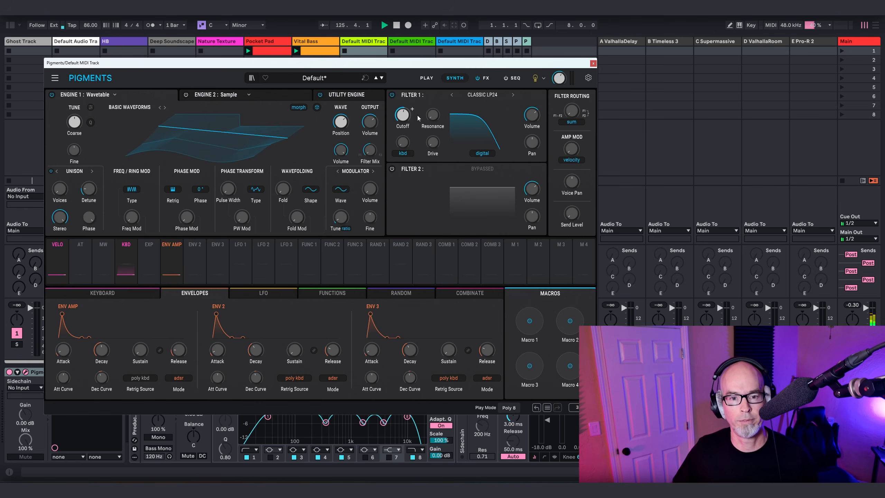
{"action": "left_click", "coordinate": [195, 244]}
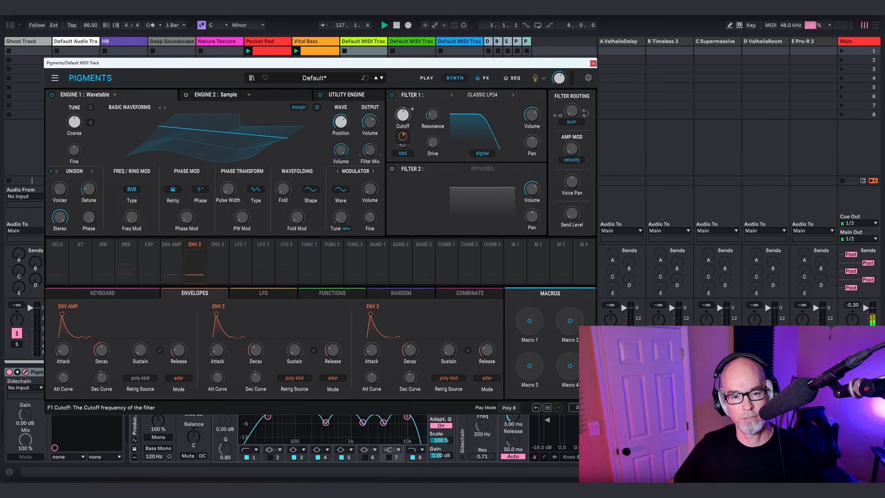
{"action": "left_click_drag", "start_coordinate": [406, 137], "coordinate": [406, 131]}
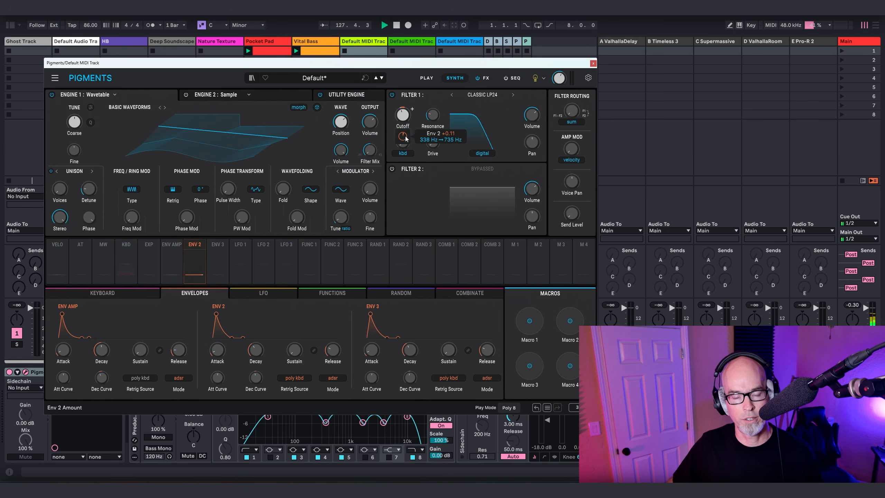
Set LFO 1 to free running with a tempo-synced rate of 4/1
{"action": "left_click", "coordinate": [252, 293]}
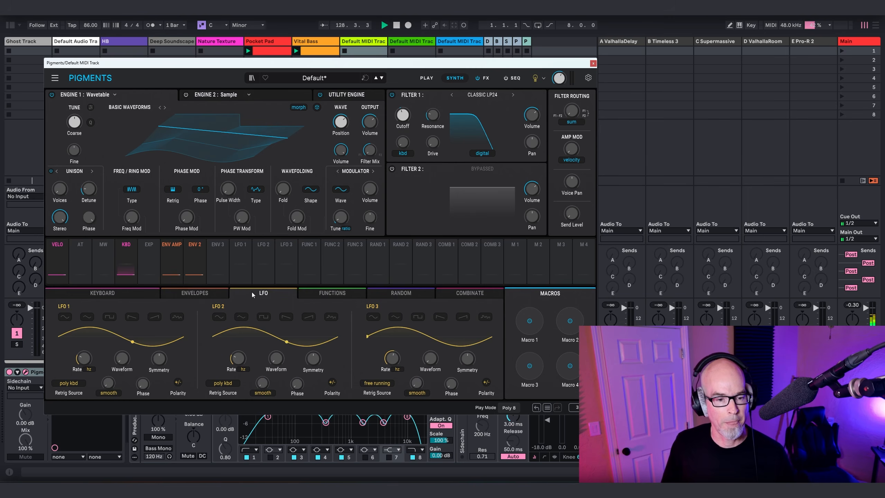
{"action": "left_click", "coordinate": [69, 383]}
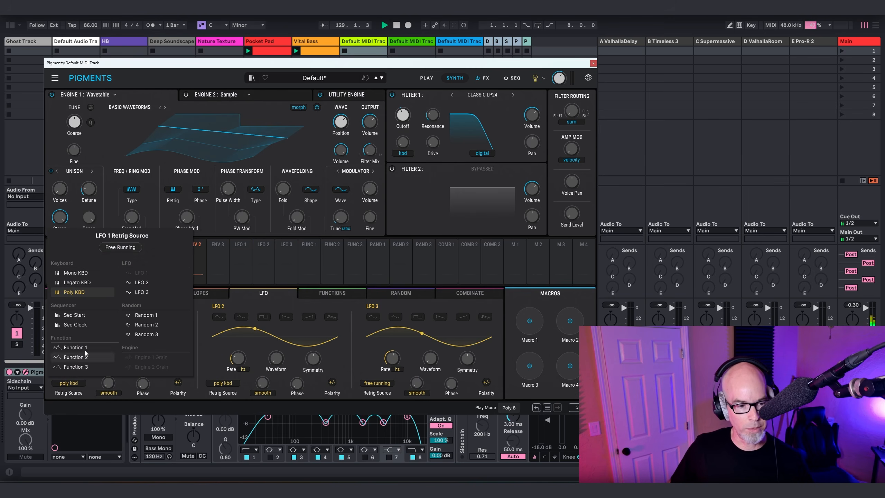
{"action": "left_click", "coordinate": [117, 249]}
{"action": "left_click", "coordinate": [92, 368]}
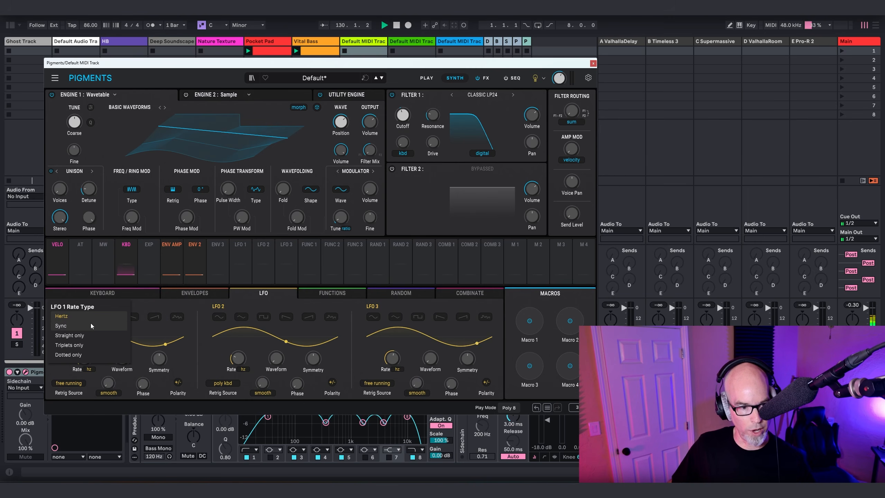
{"action": "left_click", "coordinate": [91, 325]}
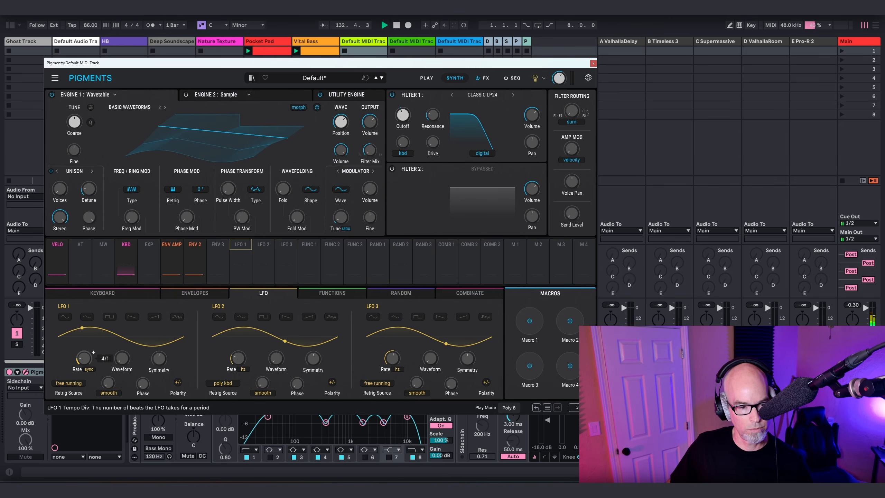
Assign LFO 1 to Filter 1's cutoff and switch the LFO to unipolar positive polarity
{"action": "left_click_drag", "start_coordinate": [238, 244], "coordinate": [404, 123]}
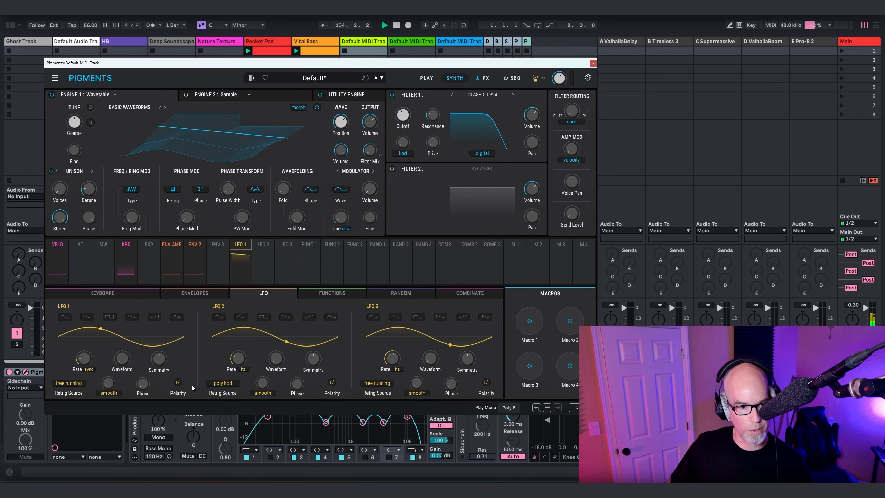
{"action": "left_click", "coordinate": [178, 383]}
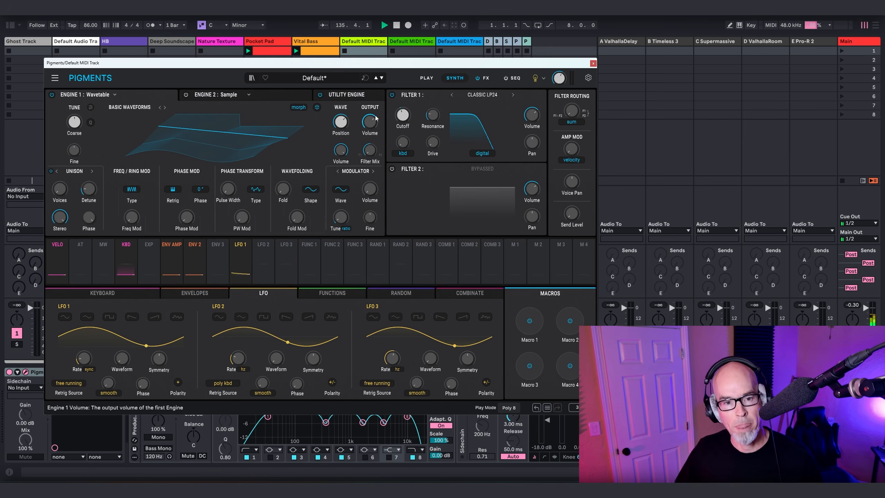
Switch Engine 2 from Sample to Wavetable and load the Vanilla Bend wavetable from the Analog category
{"action": "left_click", "coordinate": [265, 97]}
{"action": "left_click", "coordinate": [235, 97]}
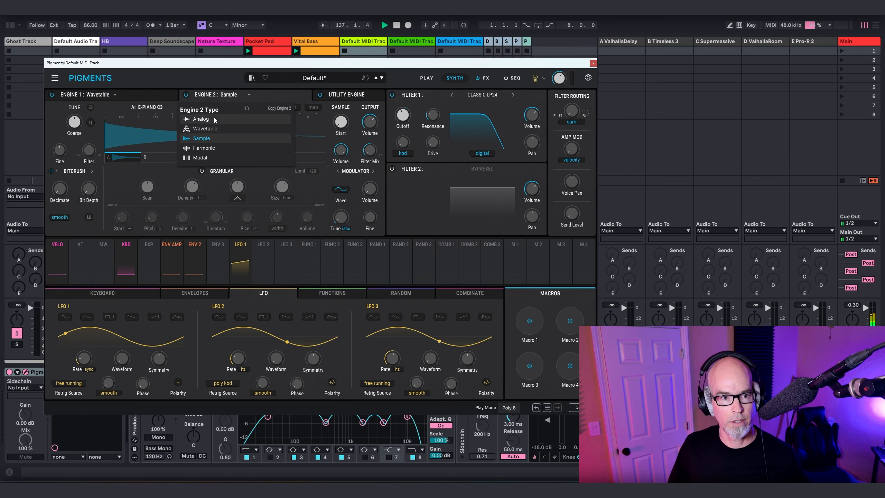
{"action": "left_click", "coordinate": [206, 128]}
{"action": "left_click", "coordinate": [129, 108]}
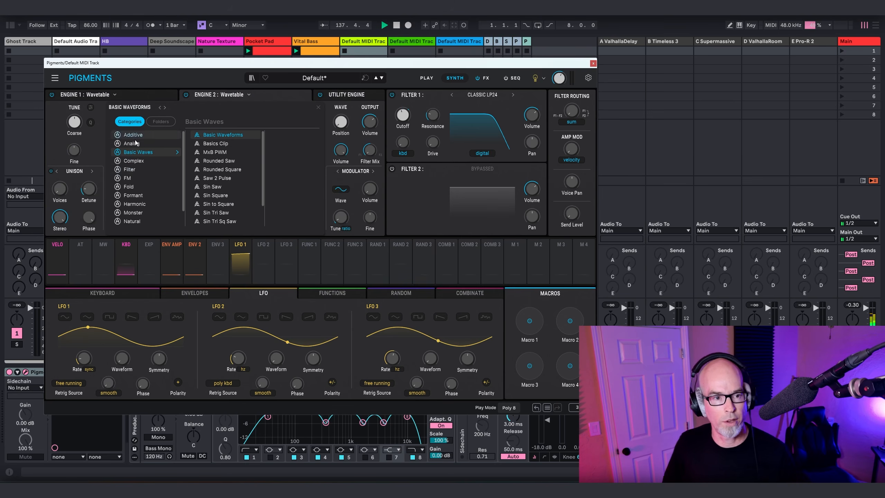
{"action": "left_click", "coordinate": [134, 143]}
{"action": "scroll", "coordinate": [227, 181], "scroll_direction": "down", "scroll_amount": 8}
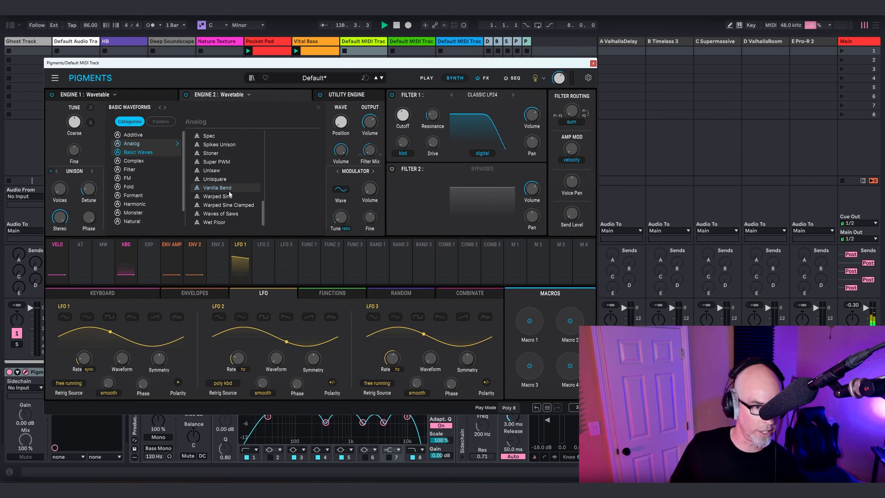
{"action": "left_click", "coordinate": [228, 188]}
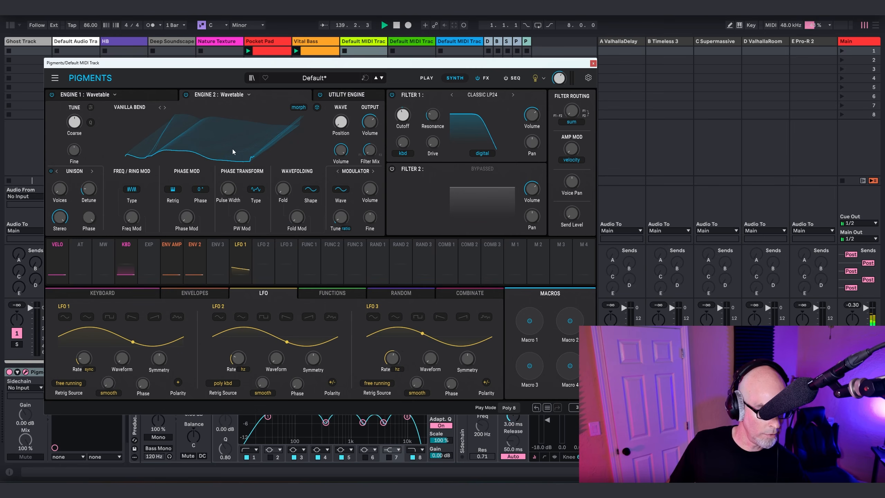
Assign Env 2 to Engine 2's wavetable position and close the Pigments window
{"action": "left_click_drag", "start_coordinate": [191, 244], "coordinate": [339, 131]}
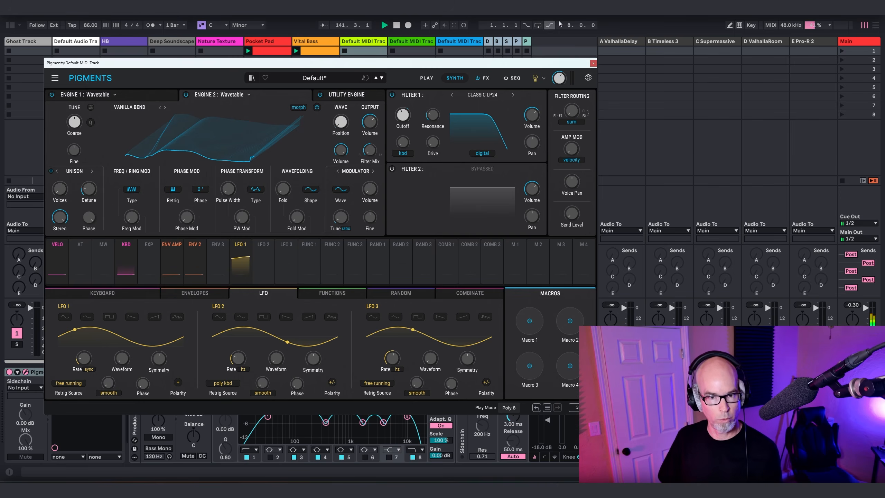
{"action": "left_click", "coordinate": [593, 63]}
Arm track 8 and route its output to the Synth Bus, then reopen the Pigments window
{"action": "left_click", "coordinate": [365, 358]}
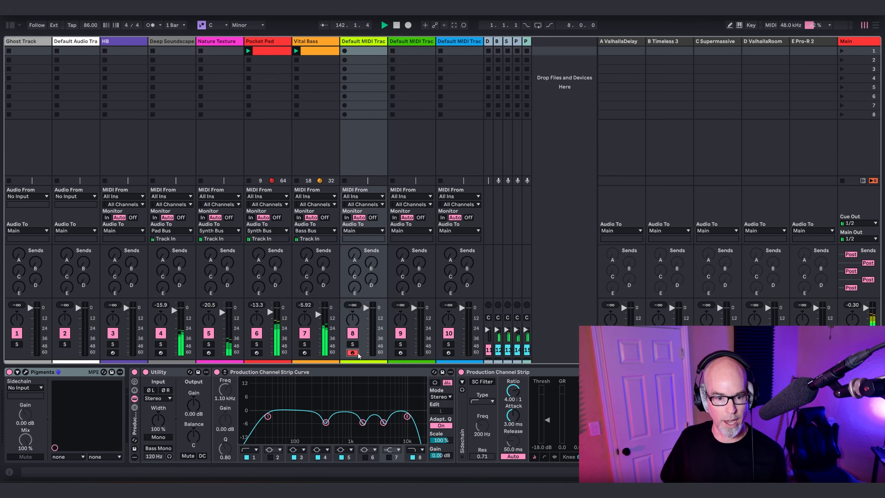
{"action": "left_click", "coordinate": [363, 231]}
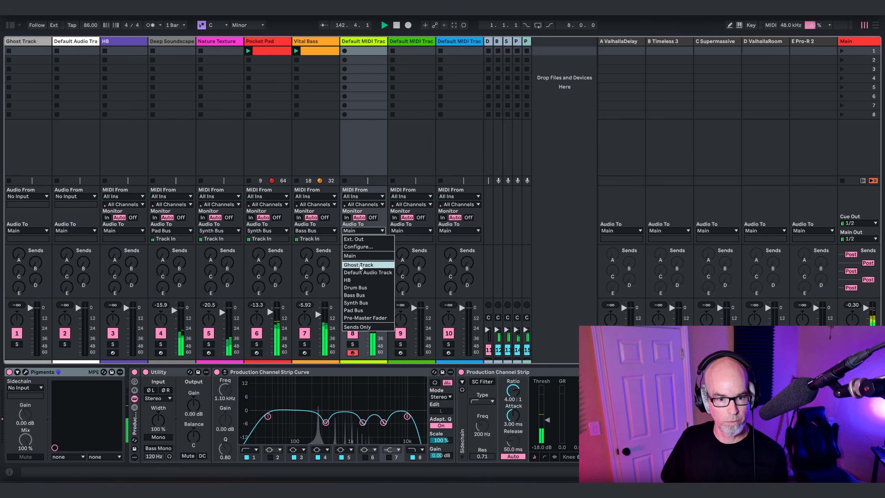
{"action": "left_click", "coordinate": [358, 302]}
{"action": "left_click", "coordinate": [26, 372]}
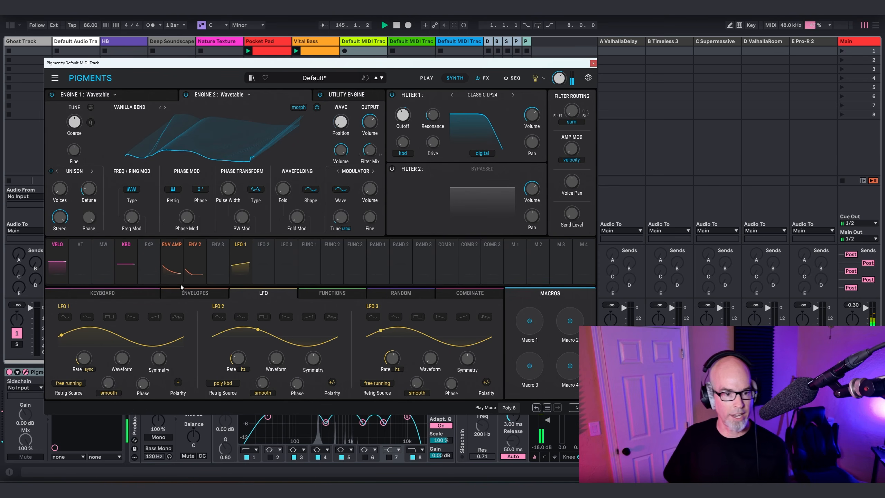
Assign velocity to modulate Filter 1's cutoff in Pigments and close the plug-in window
{"action": "left_click", "coordinate": [187, 294]}
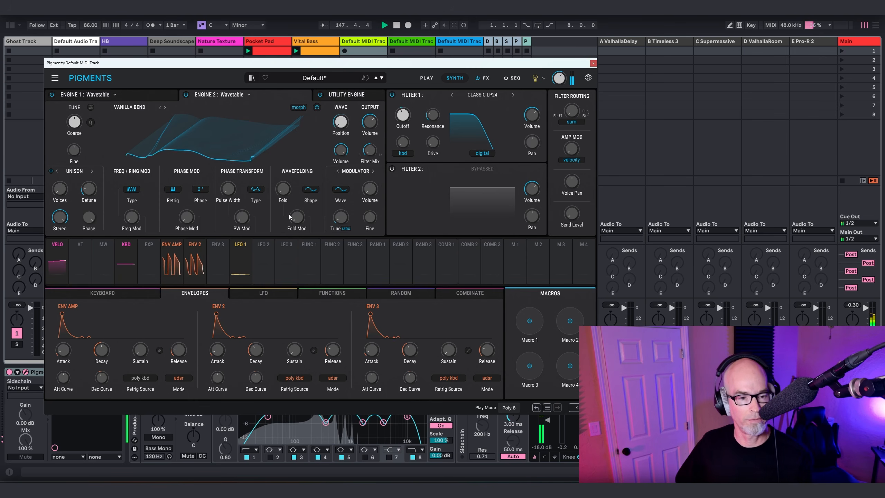
{"action": "mouse_move", "coordinate": [270, 247]}
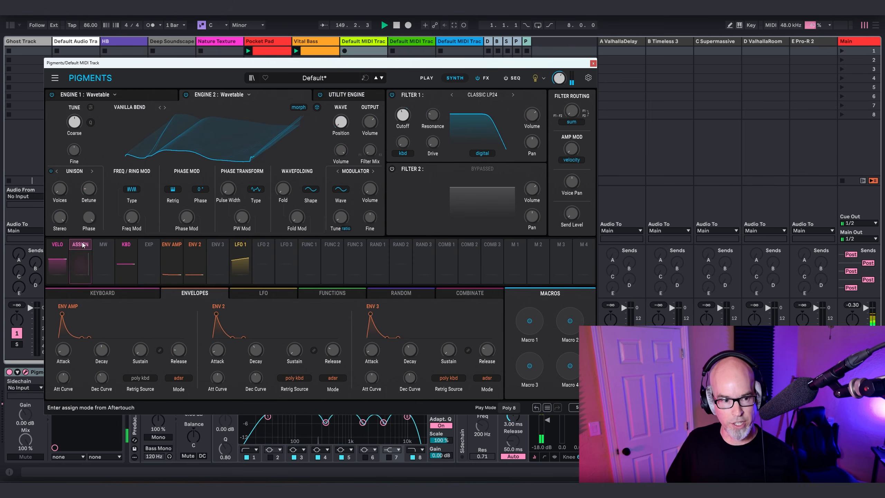
{"action": "mouse_move", "coordinate": [65, 247]}
{"action": "left_click_drag", "start_coordinate": [213, 210], "coordinate": [404, 117]}
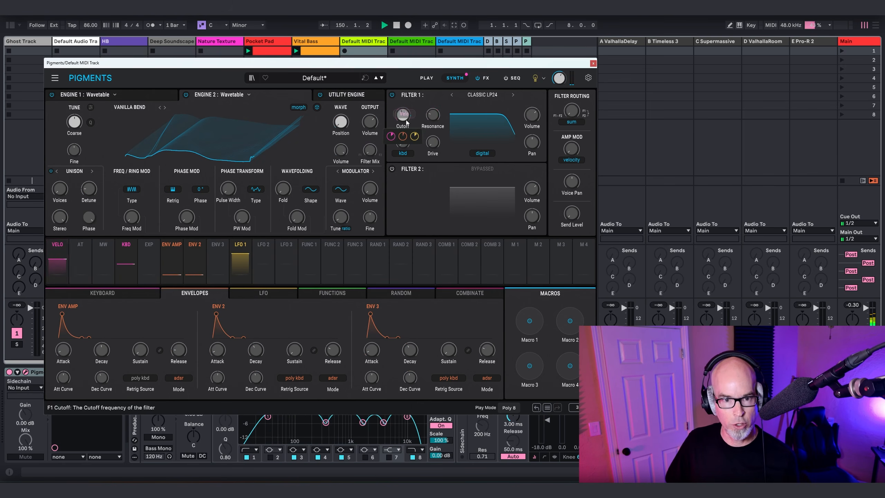
{"action": "mouse_move", "coordinate": [391, 137]}
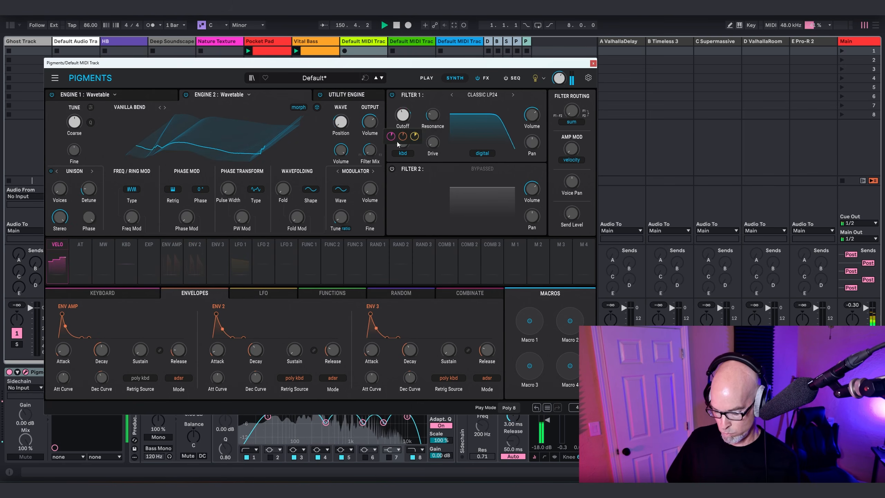
{"action": "left_click", "coordinate": [593, 63]}
Create an empty MIDI clip in track 8's first slot, enlarge the note editor and limit its rows to the C Minor scale
{"action": "double_click", "coordinate": [366, 53]}
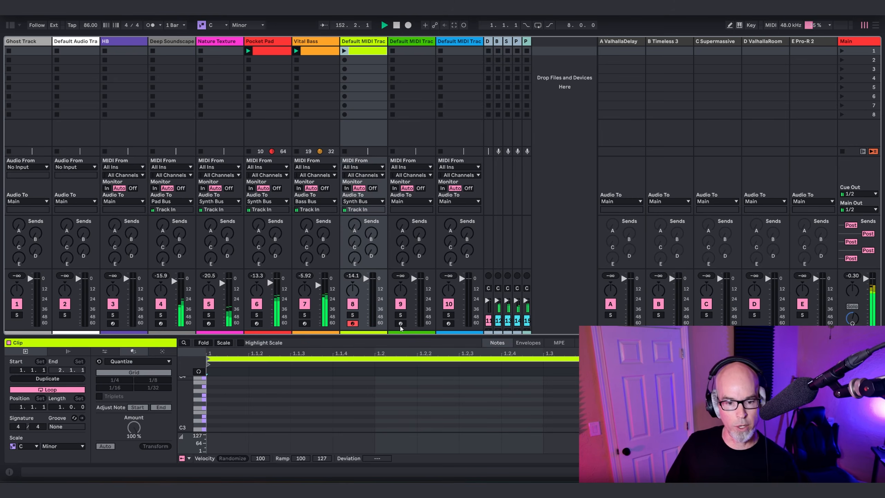
{"action": "left_click_drag", "start_coordinate": [400, 336], "coordinate": [373, 213]}
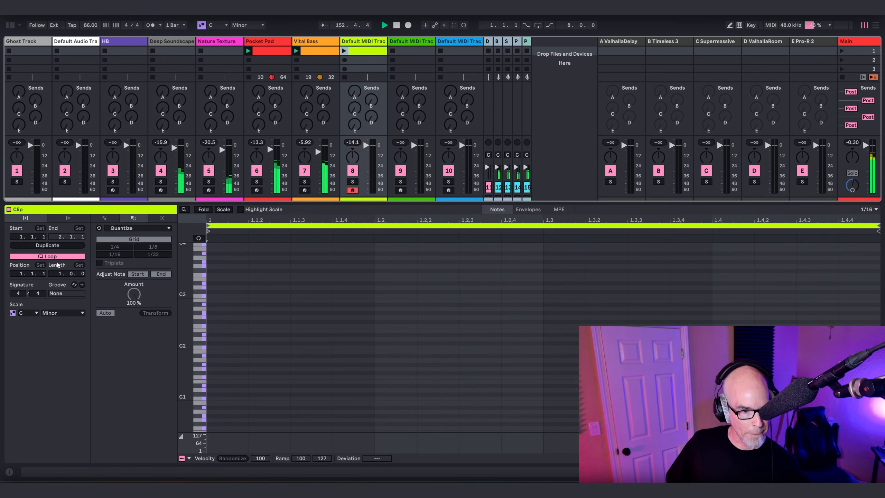
{"action": "right_click", "coordinate": [278, 272]}
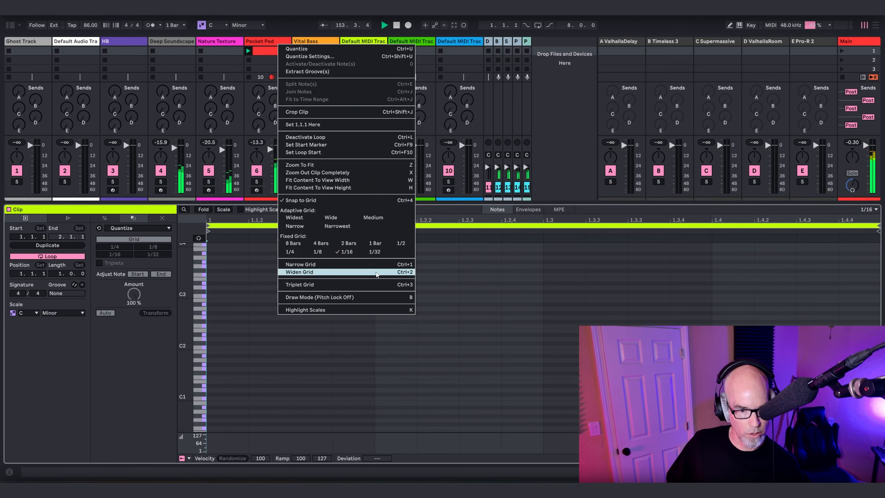
{"action": "left_click", "coordinate": [249, 351]}
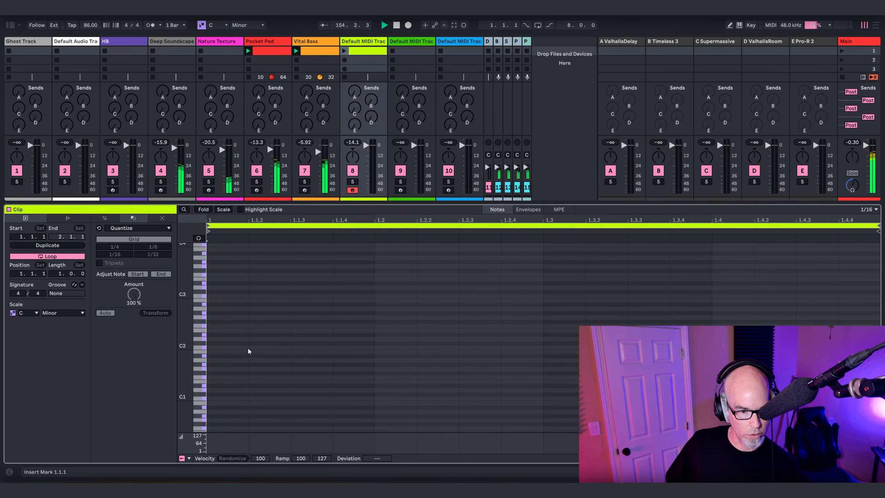
{"action": "left_click", "coordinate": [223, 210]}
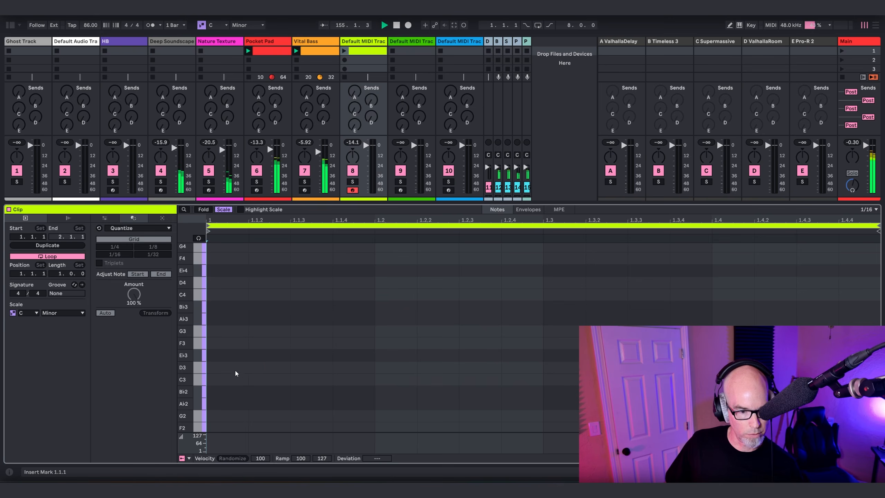
Turn on draw mode and draw 1/16 notes C3, E♭3, F3 and G3 across the first beat
{"action": "right_click", "coordinate": [248, 373]}
{"action": "left_click", "coordinate": [251, 353]}
{"action": "left_click", "coordinate": [241, 379]}
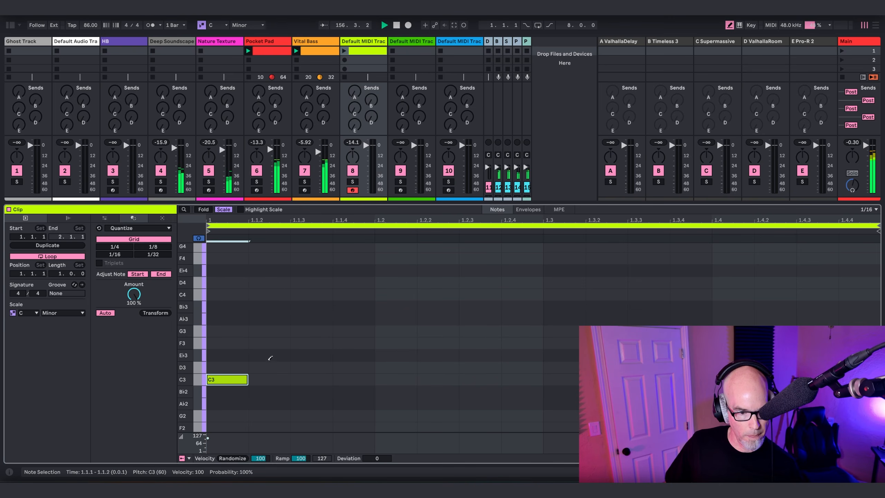
{"action": "left_click", "coordinate": [270, 355]}
{"action": "left_click_drag", "start_coordinate": [327, 327], "coordinate": [327, 343]}
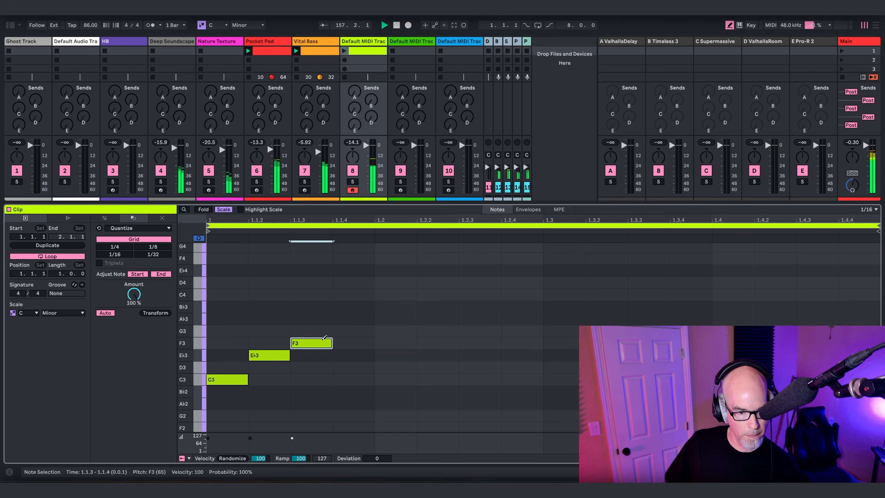
{"action": "left_click", "coordinate": [352, 330]}
Repeat the C3, E♭3, F3, G3 sixteenth-note run on the second beat, removing the stray D3
{"action": "left_click", "coordinate": [395, 377]}
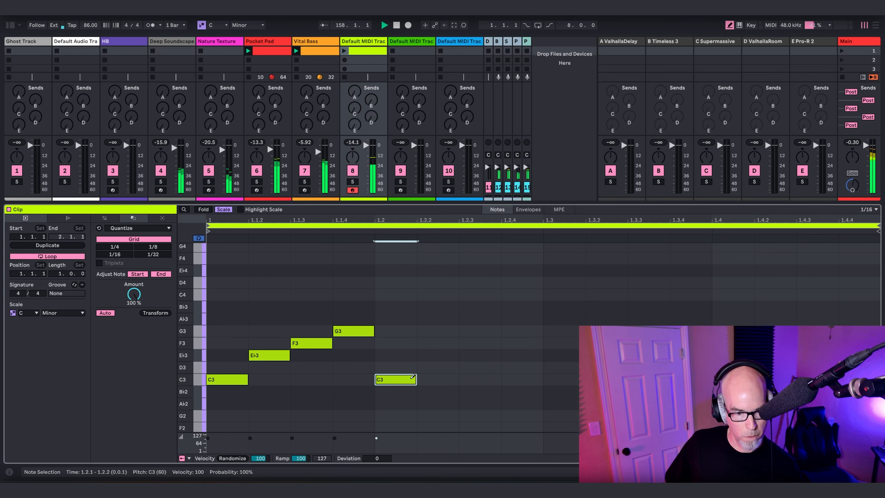
{"action": "left_click", "coordinate": [436, 367]}
{"action": "left_click", "coordinate": [449, 356]}
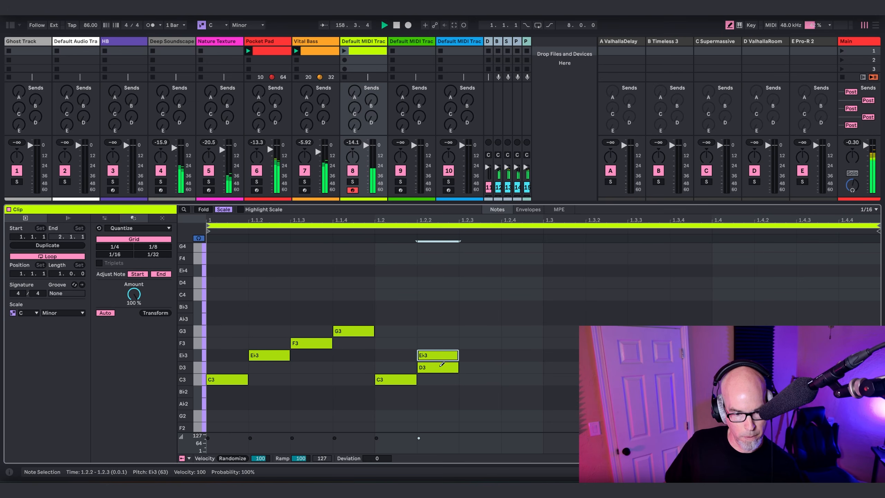
{"action": "left_click", "coordinate": [442, 366]}
{"action": "left_click", "coordinate": [484, 342]}
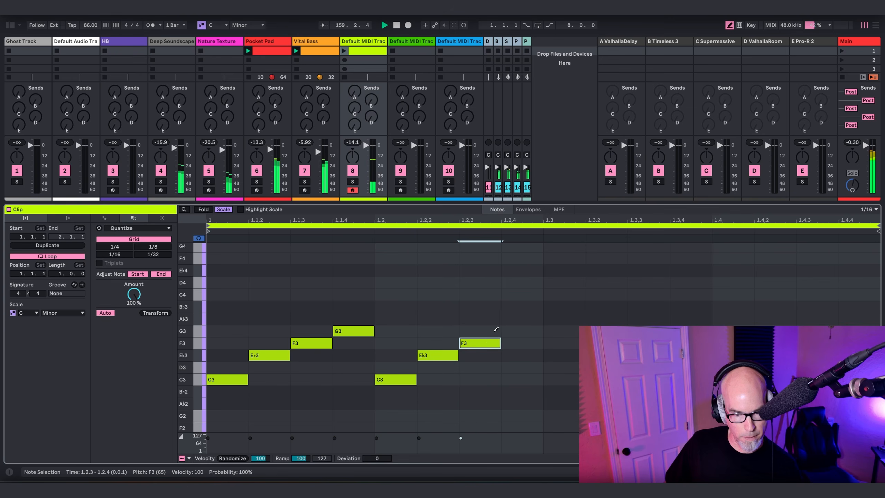
{"action": "left_click", "coordinate": [519, 331]}
Draw 1/16 notes C3, E♭3, F3, B♭3 on beat three and G3, C3, E♭3, G3 on beat four
{"action": "left_click", "coordinate": [558, 392]}
{"action": "left_click", "coordinate": [569, 379]}
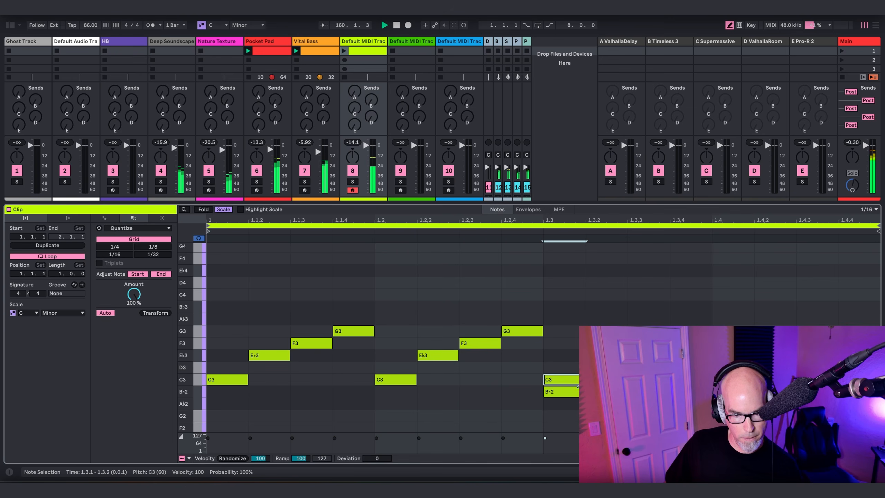
{"action": "left_click", "coordinate": [571, 391]}
{"action": "left_click", "coordinate": [606, 367]}
{"action": "left_click", "coordinate": [612, 356]}
{"action": "left_click", "coordinate": [614, 367]}
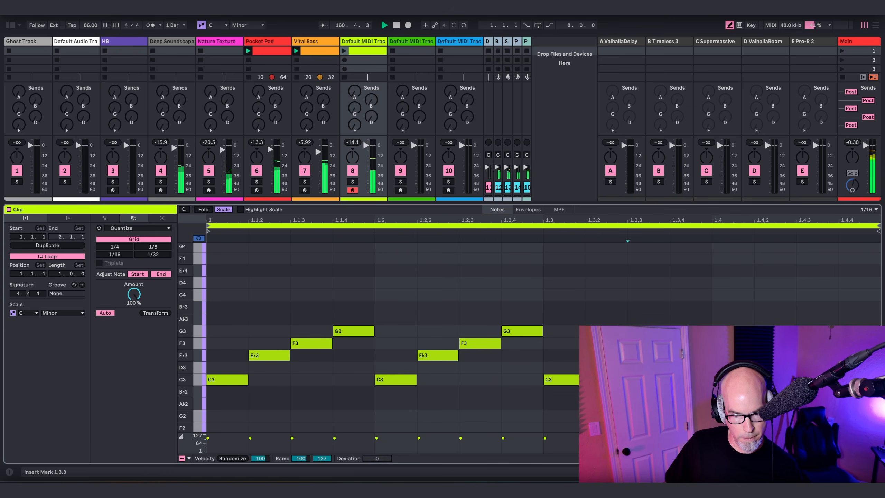
{"action": "left_click", "coordinate": [649, 343]}
{"action": "left_click", "coordinate": [692, 309]}
{"action": "left_click", "coordinate": [725, 328]}
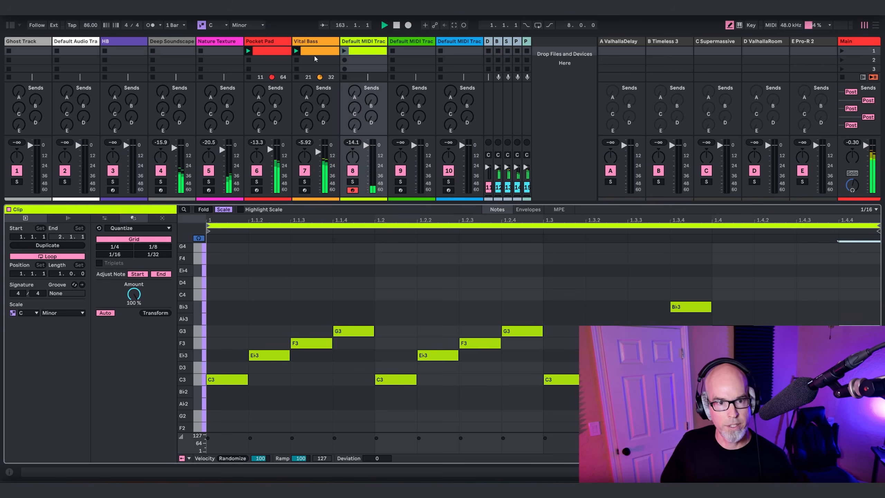
Launch track 8's clip and raise its sends to about -10.5 dB for ValhallaDelay and about -31.4 dB for Pro-R 2
{"action": "left_click", "coordinate": [345, 52]}
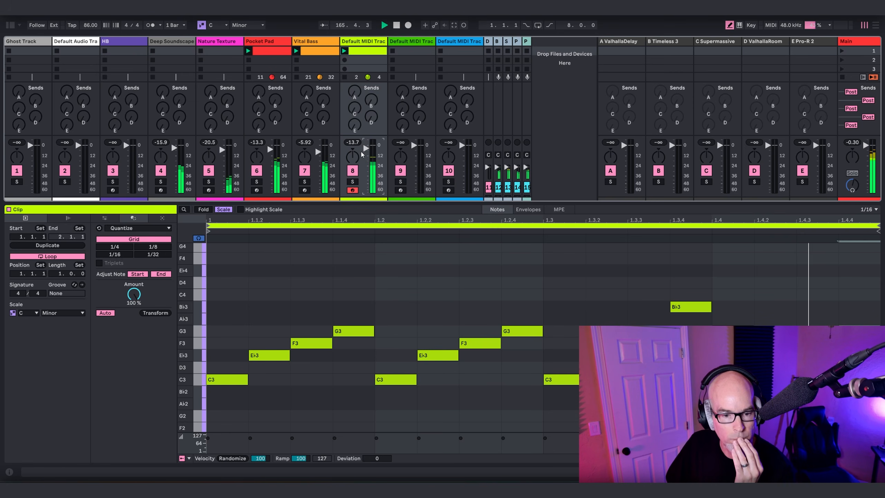
{"action": "key", "text": "shift+Tab"}
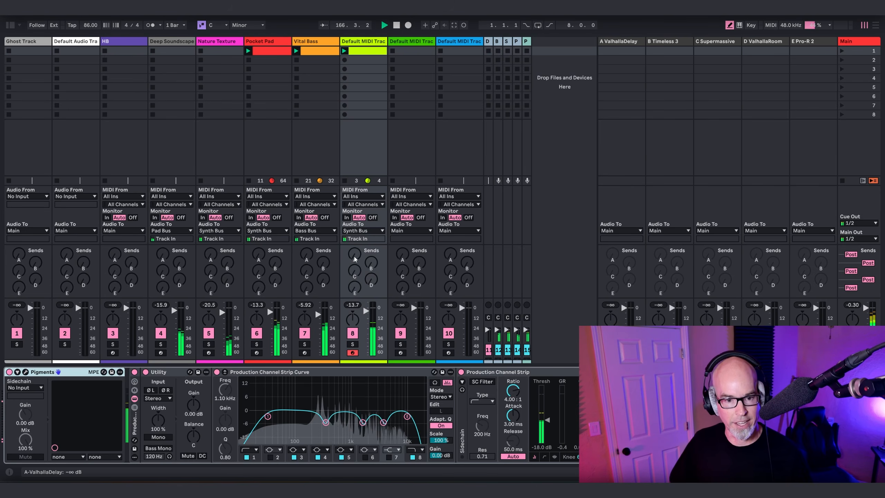
{"action": "left_click_drag", "start_coordinate": [355, 254], "coordinate": [355, 208]}
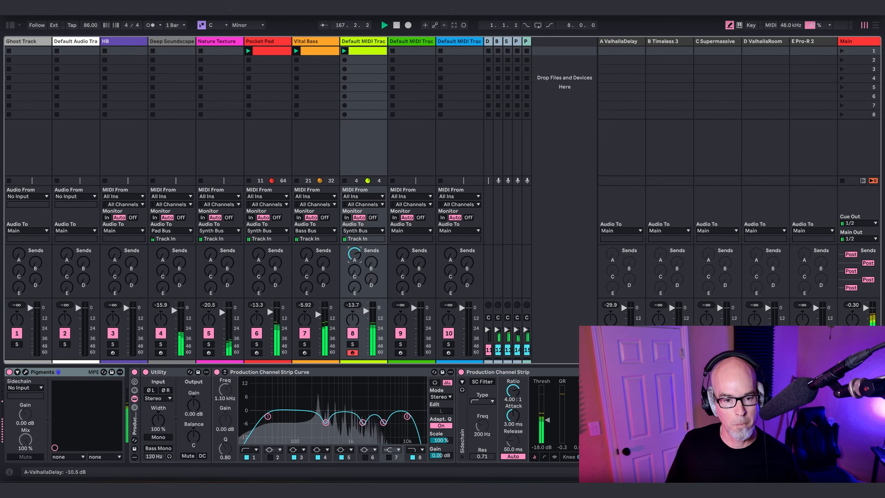
{"action": "left_click_drag", "start_coordinate": [355, 287], "coordinate": [355, 275]}
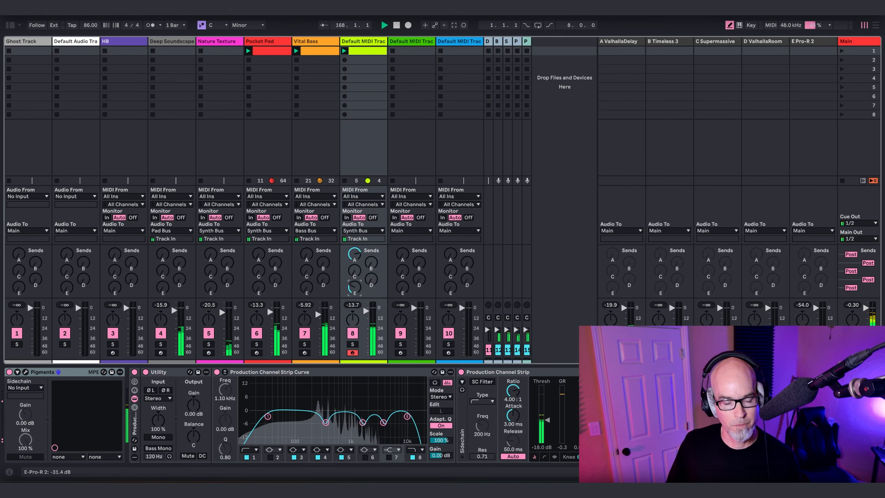
In Pigments, set LFO 1's amount on Filter 1's cutoff to about +0.22 and the cutoff to about 278 Hz, then close it
{"action": "left_click", "coordinate": [26, 372]}
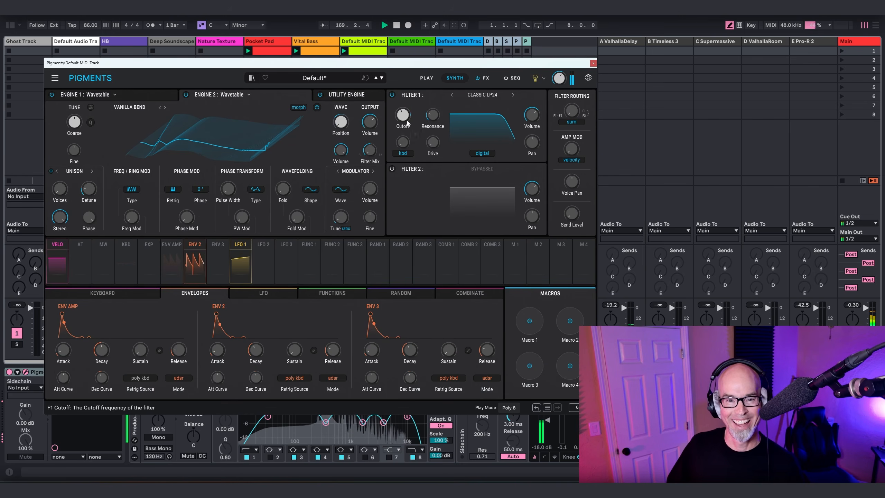
{"action": "mouse_move", "coordinate": [407, 138]}
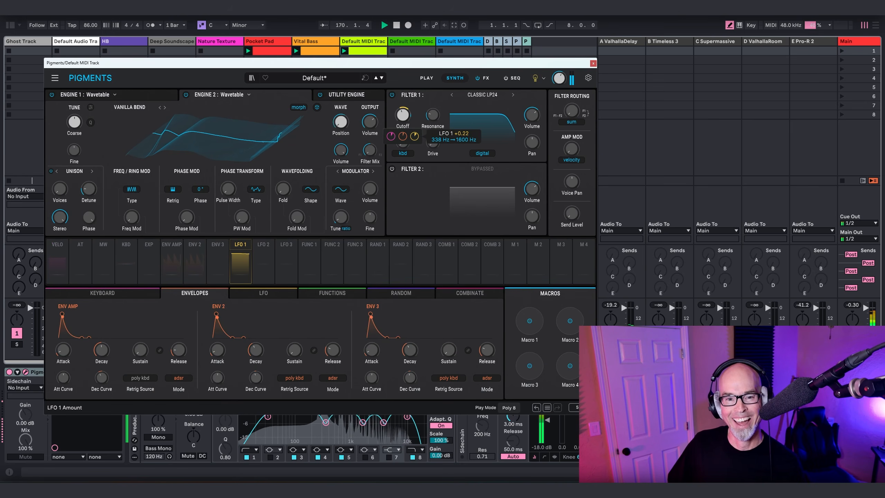
{"action": "left_click_drag", "start_coordinate": [414, 136], "coordinate": [405, 121]}
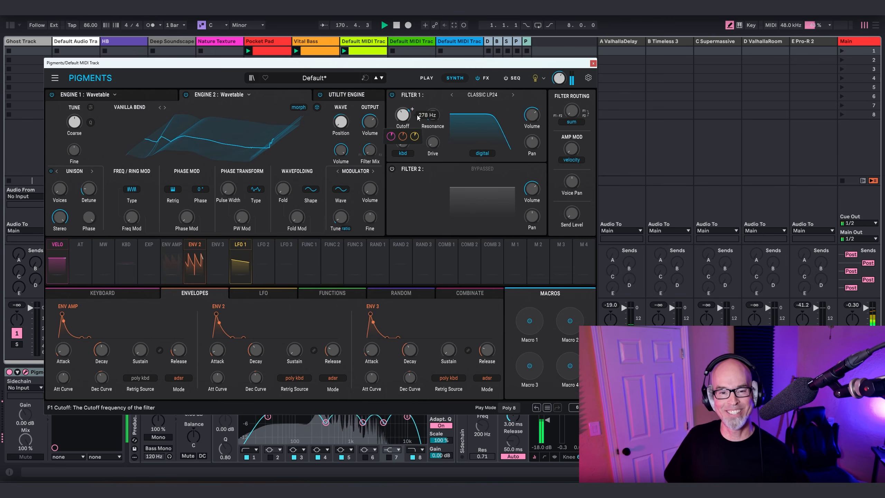
{"action": "left_click", "coordinate": [593, 64]}
Reduce the clip editor's height and rename track 8 as SEQ1
{"action": "left_click", "coordinate": [377, 53]}
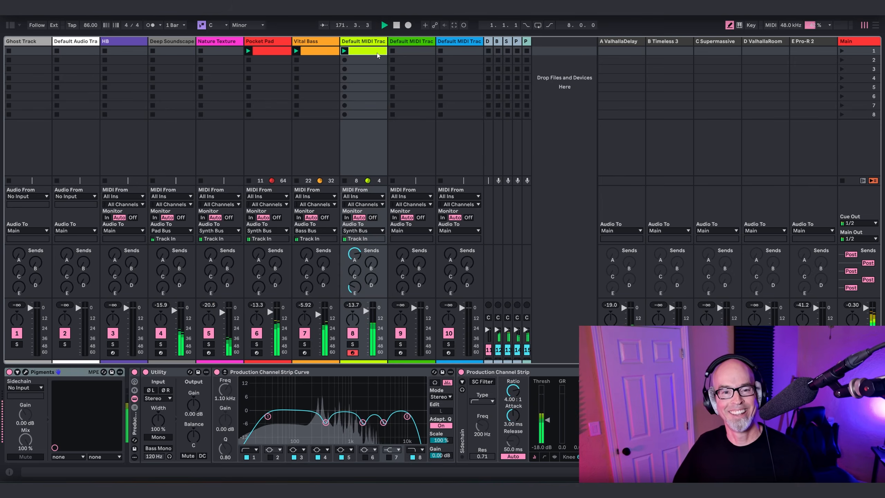
{"action": "double_click", "coordinate": [378, 53]}
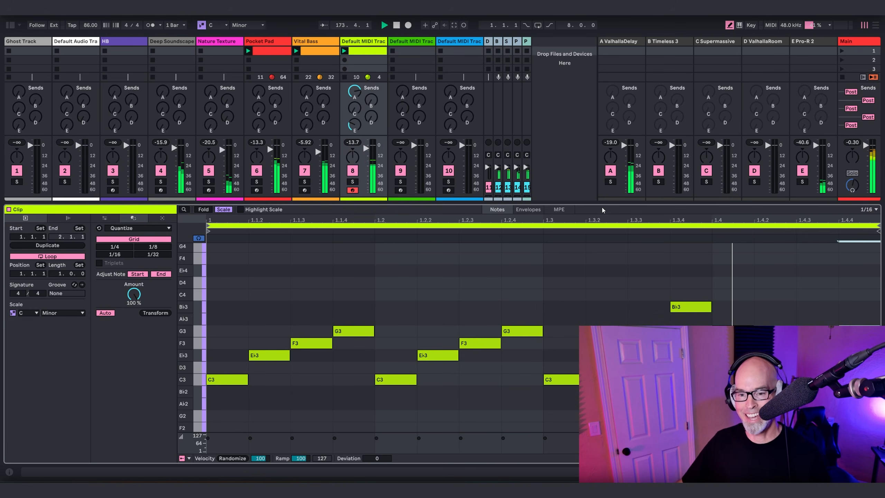
{"action": "left_click_drag", "start_coordinate": [601, 204], "coordinate": [601, 348]}
{"action": "left_click", "coordinate": [358, 42]}
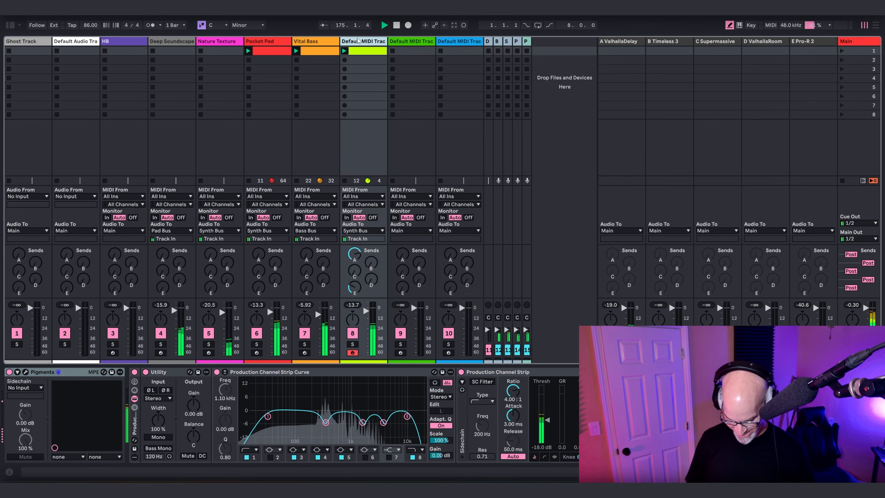
{"action": "type", "text": "SEQ"}
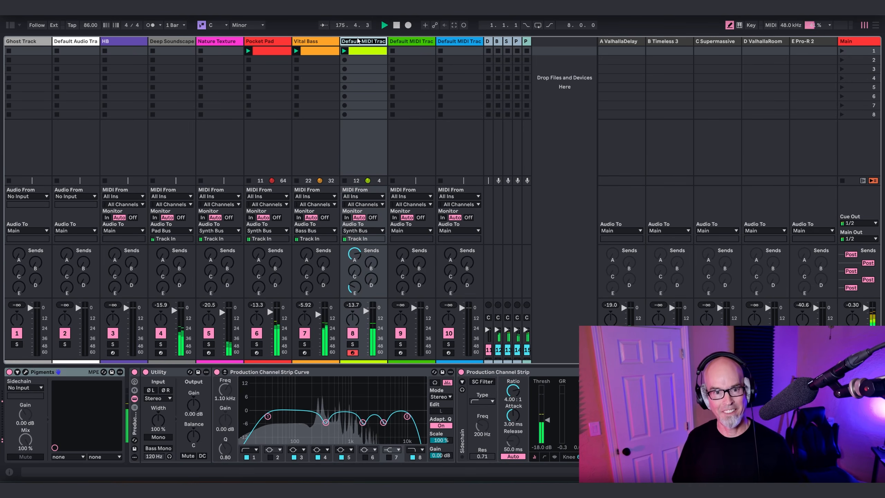
{"action": "type", "text": "1"}
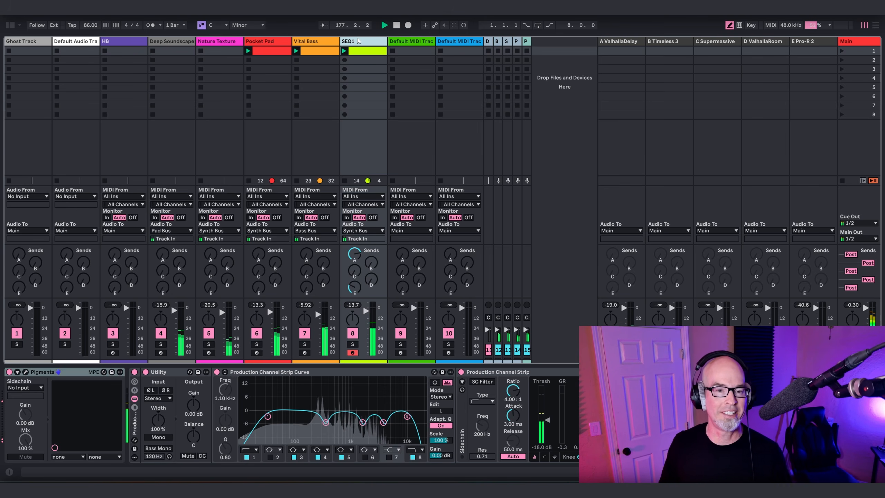
Open the SEQ1 clip and enlarge both the note editor and its velocity lane
{"action": "double_click", "coordinate": [361, 51]}
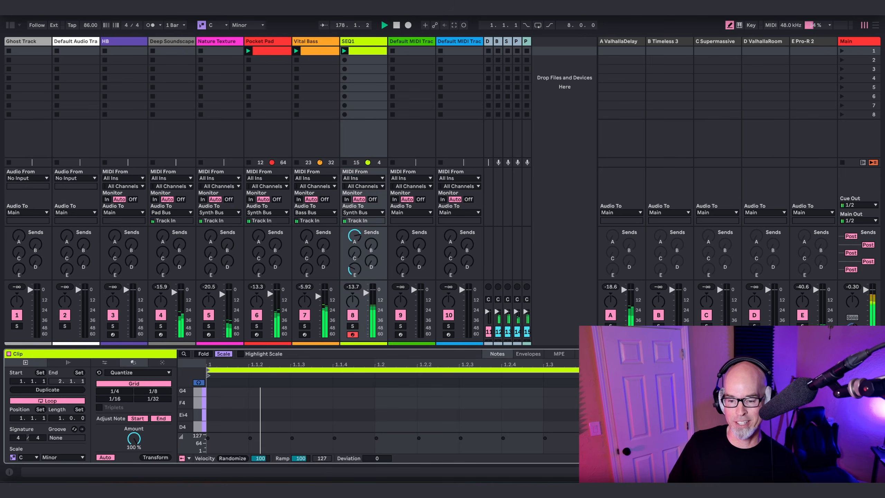
{"action": "left_click_drag", "start_coordinate": [723, 348], "coordinate": [709, 241]}
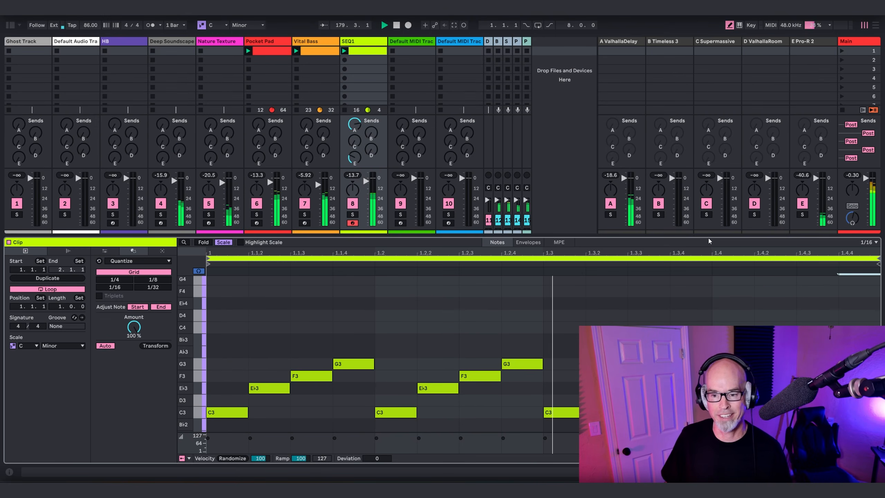
{"action": "left_click_drag", "start_coordinate": [708, 238], "coordinate": [702, 78]}
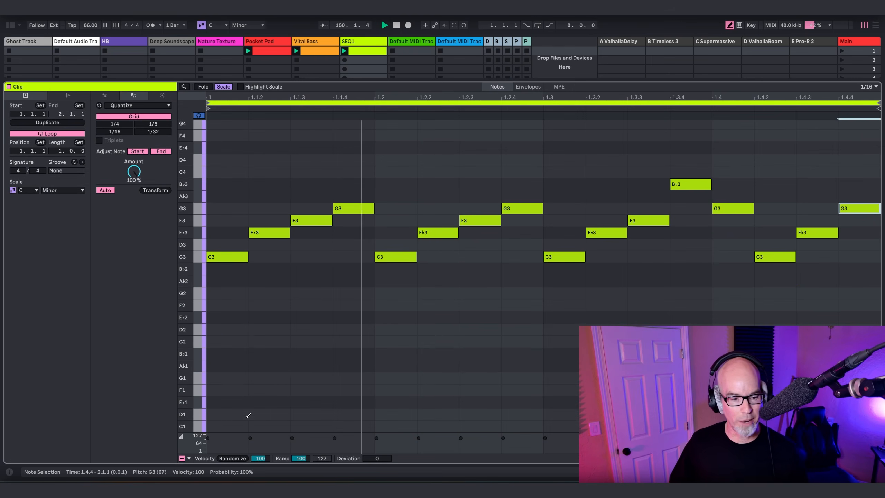
{"action": "left_click_drag", "start_coordinate": [183, 433], "coordinate": [182, 280]}
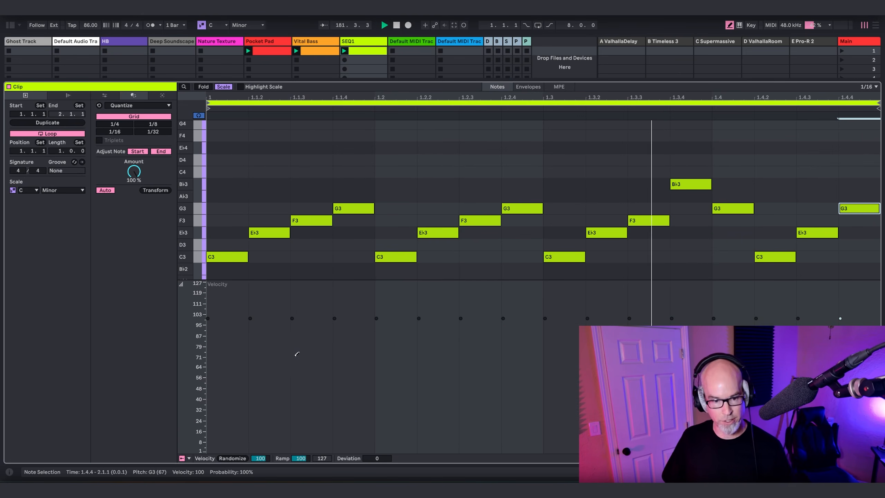
Randomize the velocities of the SEQ1 clip's notes from the third note onward, with a randomize amount of 74
{"action": "key", "text": "ctrl+a"}
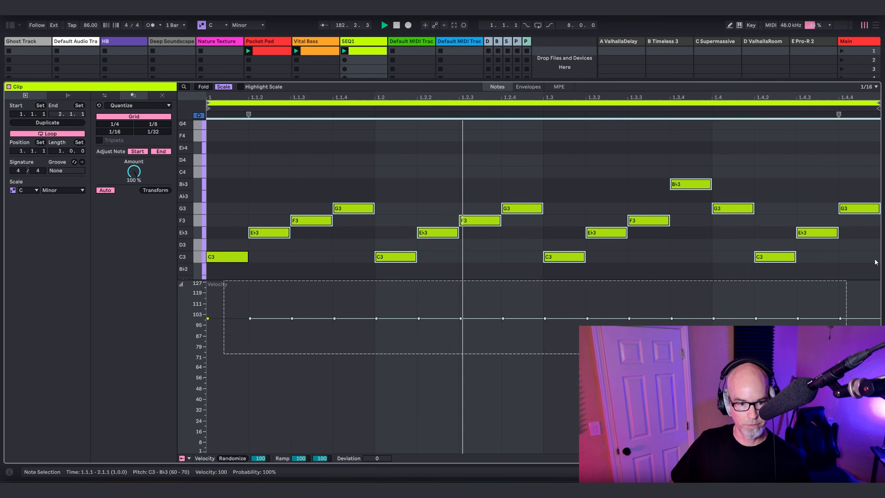
{"action": "left_click", "coordinate": [230, 337]}
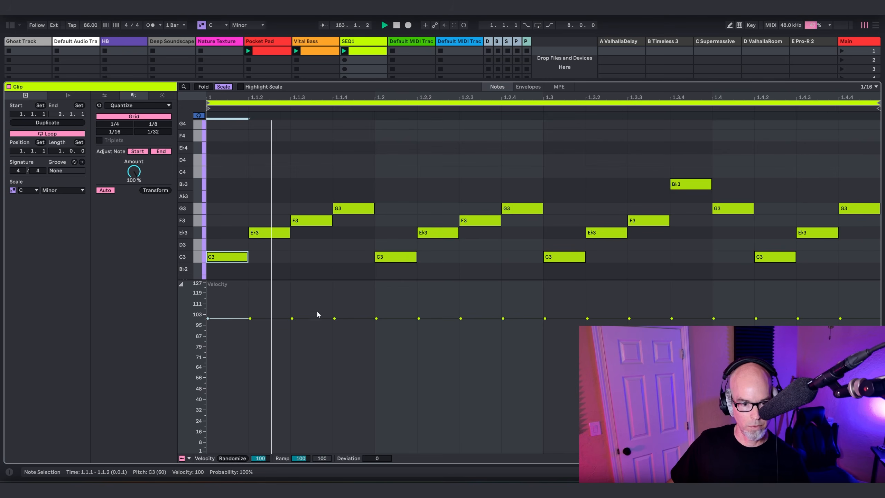
{"action": "left_click_drag", "start_coordinate": [254, 350], "coordinate": [880, 297]}
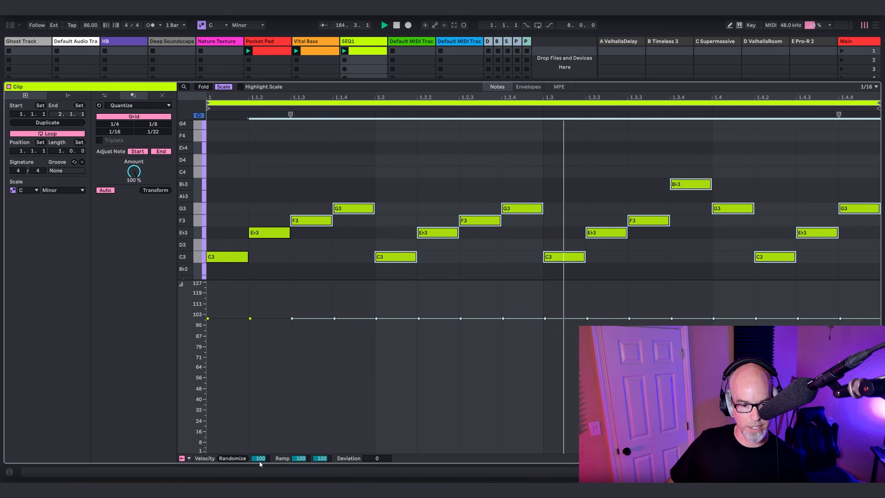
{"action": "left_click", "coordinate": [233, 458]}
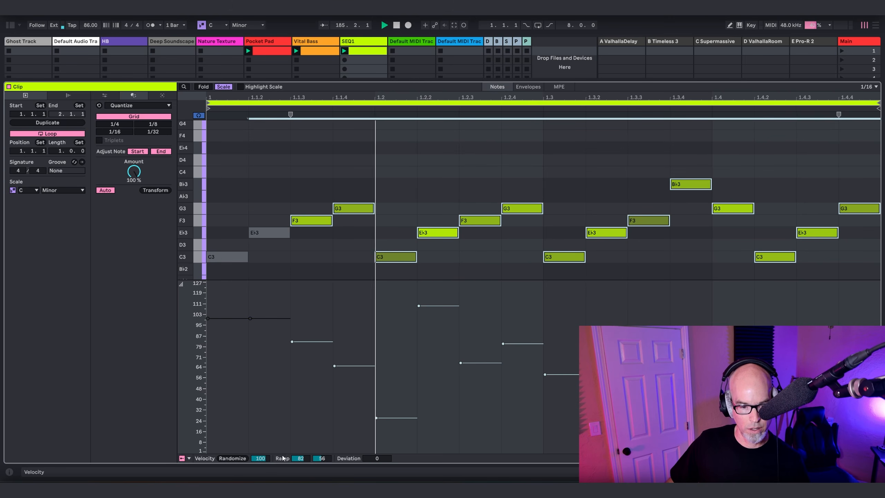
{"action": "left_click_drag", "start_coordinate": [300, 459], "coordinate": [261, 456]}
Lower the velocity of the second note, E♭3, to 74 and return to the mixer and device view
{"action": "left_click", "coordinate": [273, 338]}
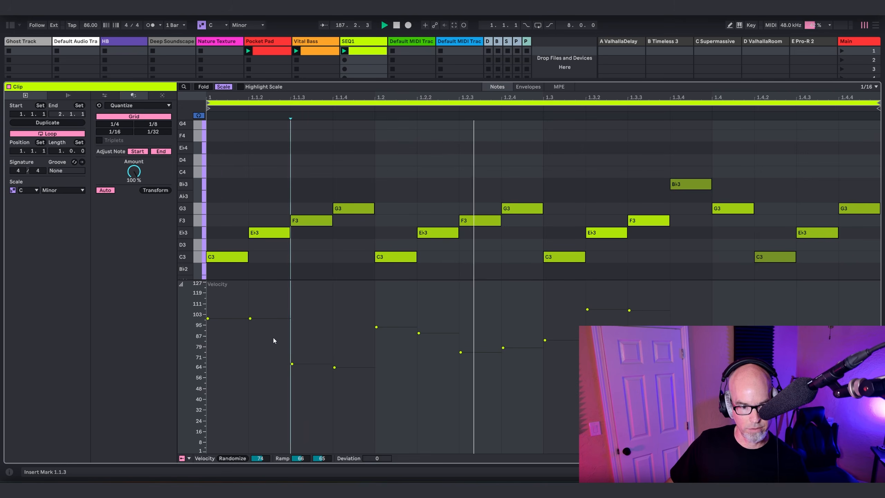
{"action": "left_click_drag", "start_coordinate": [264, 319], "coordinate": [264, 353]}
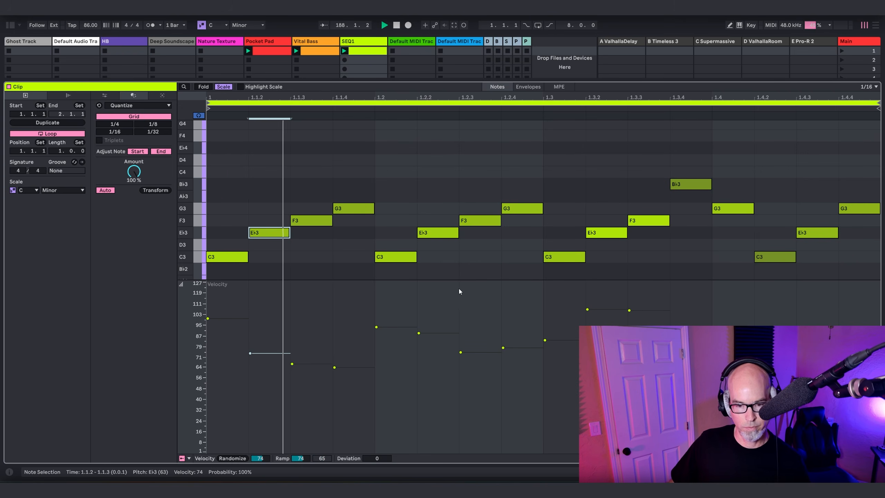
{"action": "key", "text": "shift+Tab"}
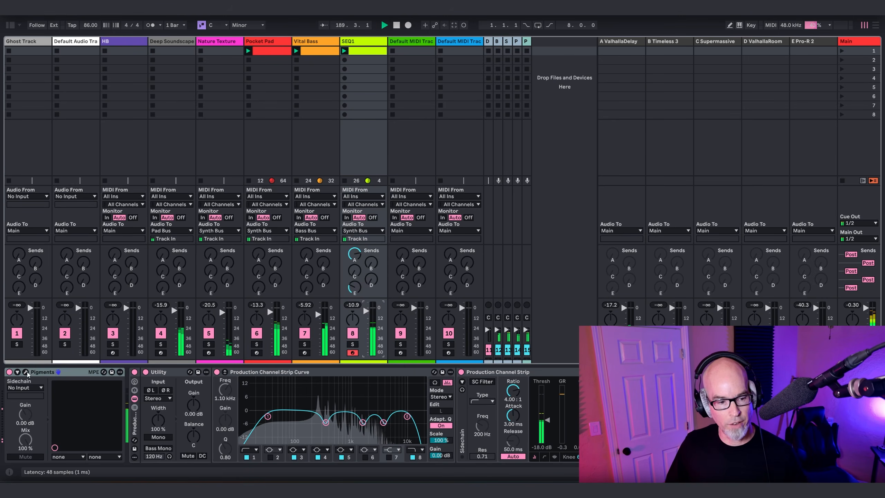
Open Pigments on SEQ1, set LFO 1's rate type to Straight only, and close the plug-in
{"action": "left_click", "coordinate": [26, 372]}
{"action": "left_click", "coordinate": [256, 295]}
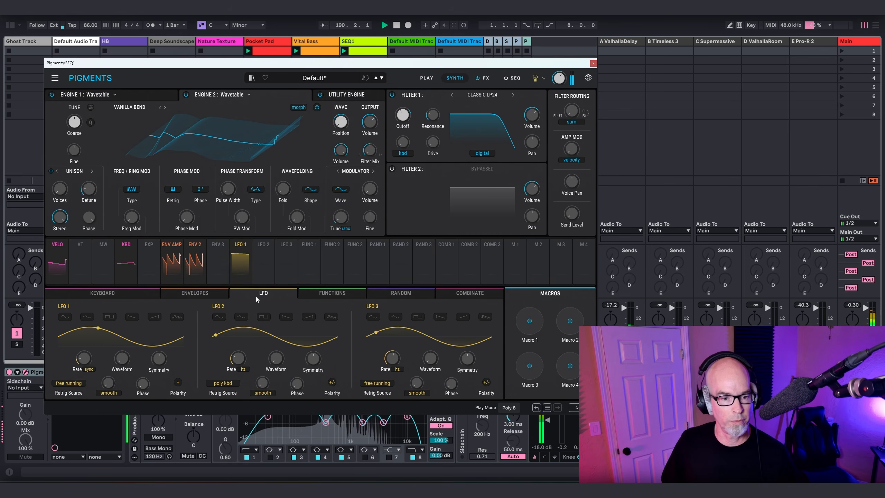
{"action": "left_click", "coordinate": [89, 369]}
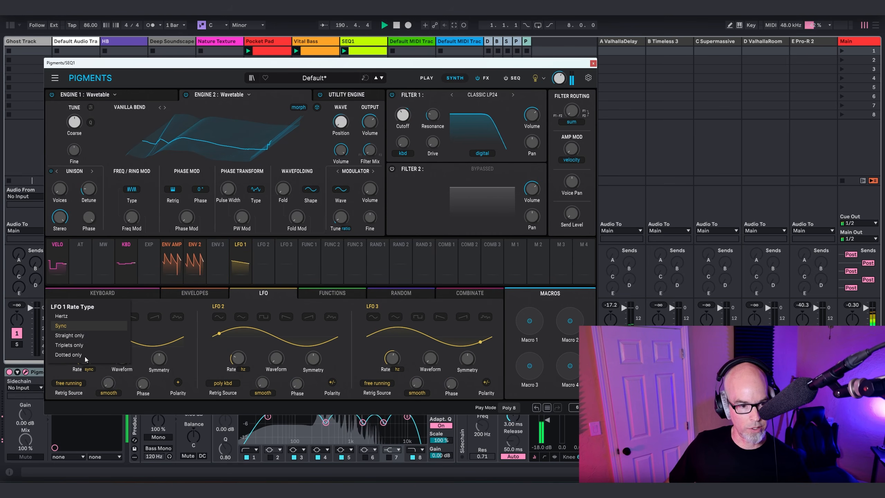
{"action": "left_click", "coordinate": [72, 335]}
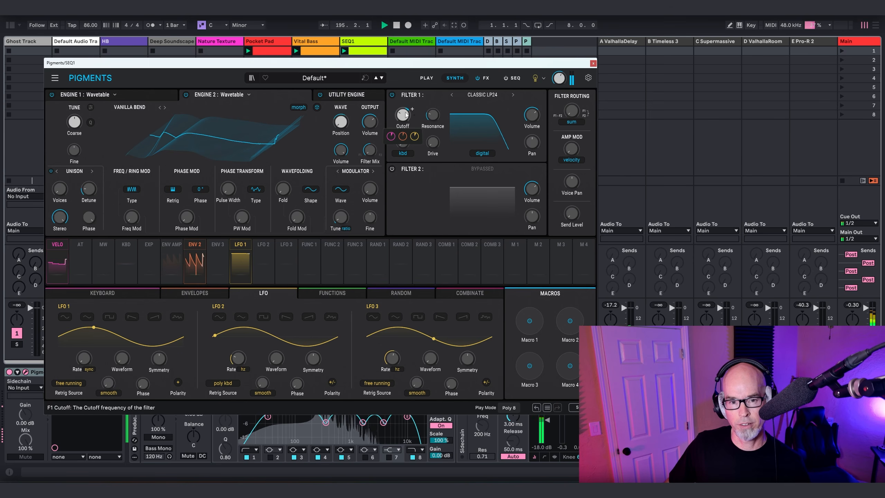
{"action": "mouse_move", "coordinate": [392, 137]}
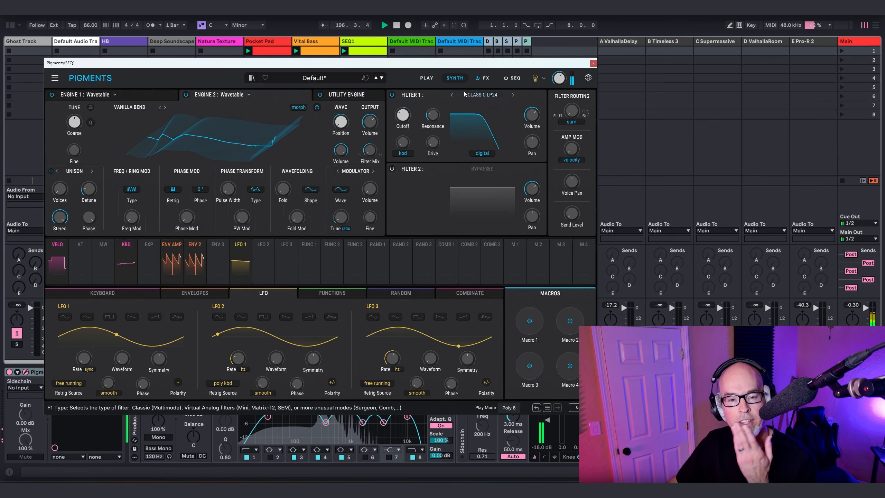
{"action": "left_click", "coordinate": [593, 64]}
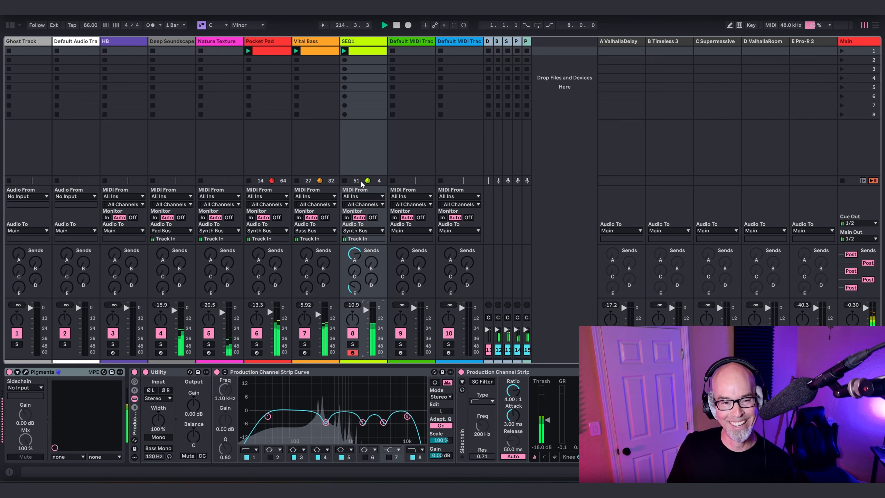
Reopen Pigments on SEQ1 and switch Engine 2's wavetable display to the 2D waveform
{"action": "left_click", "coordinate": [26, 372]}
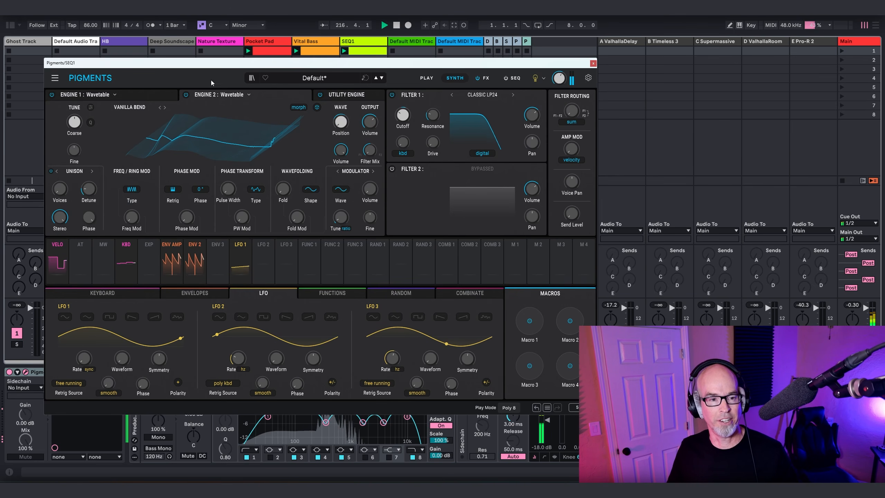
{"action": "left_click", "coordinate": [155, 98]}
{"action": "left_click", "coordinate": [272, 96]}
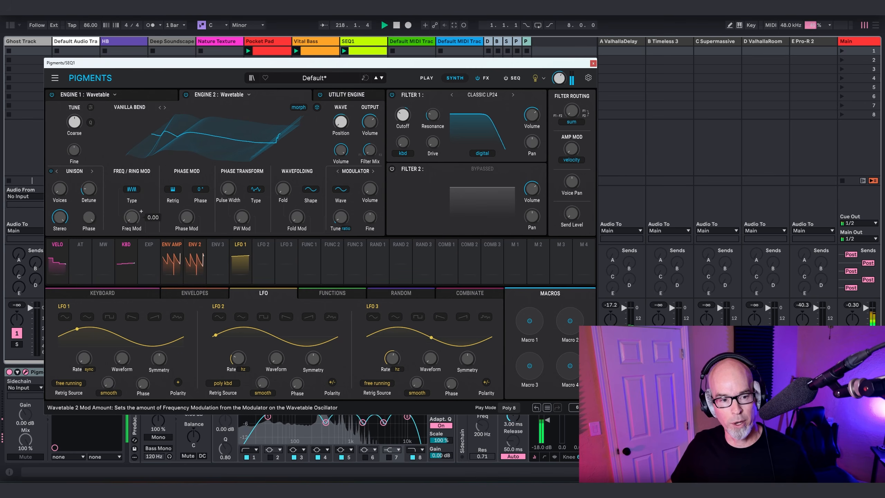
{"action": "left_click", "coordinate": [317, 107]}
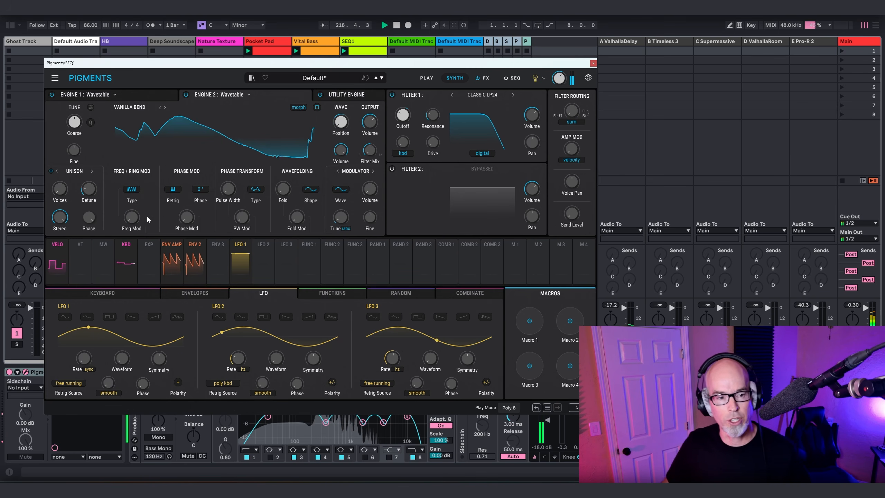
Modulate Engine 2's Freq Mod with LFO 1 and close Pigments
{"action": "mouse_move", "coordinate": [141, 220]}
{"action": "left_mouse_down"}
{"action": "mouse_move", "coordinate": [141, 212]}
{"action": "mouse_move", "coordinate": [132, 229]}
{"action": "mouse_move", "coordinate": [132, 193]}
{"action": "mouse_move", "coordinate": [131, 233]}
{"action": "left_mouse_up"}
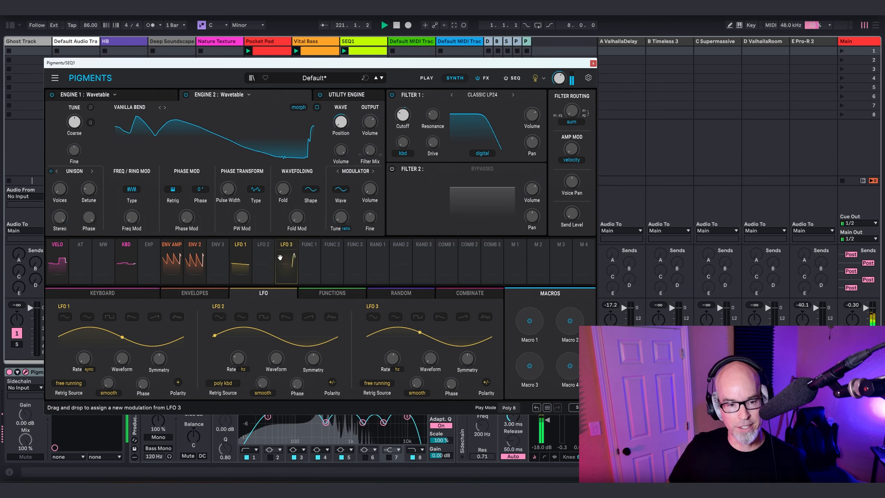
{"action": "left_click_drag", "start_coordinate": [240, 260], "coordinate": [132, 237]}
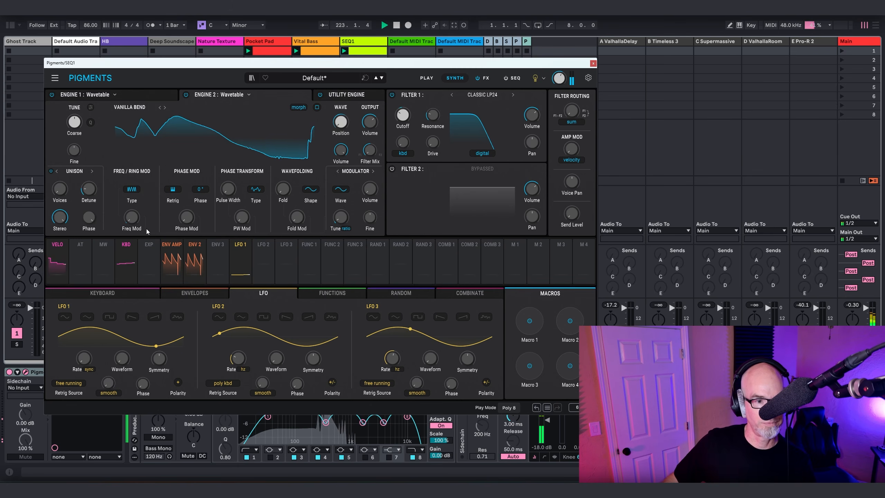
{"action": "mouse_move", "coordinate": [141, 228]}
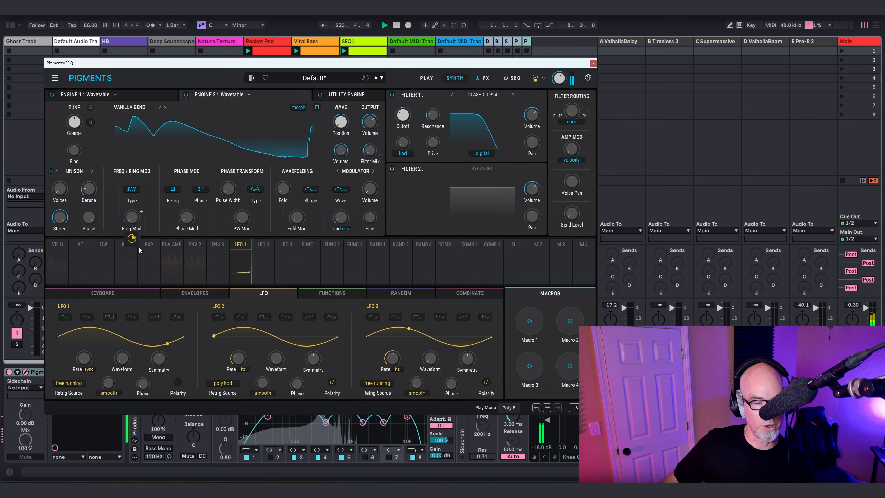
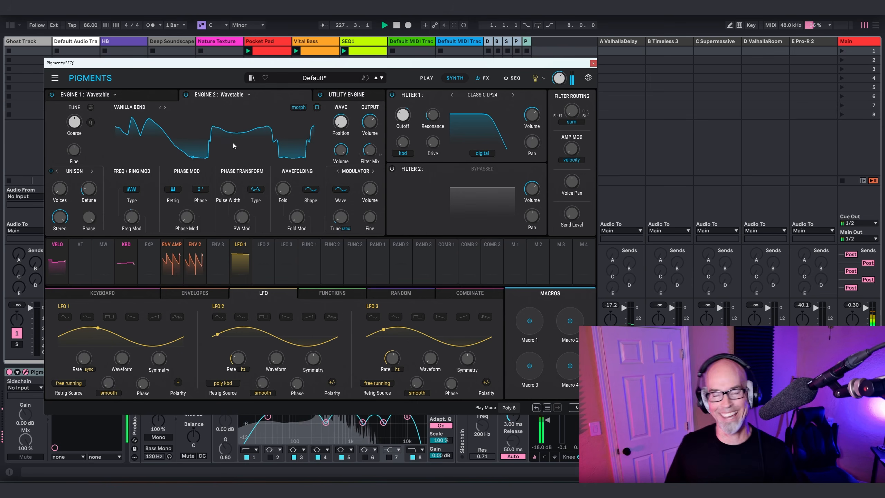
{"action": "left_click", "coordinate": [593, 63]}
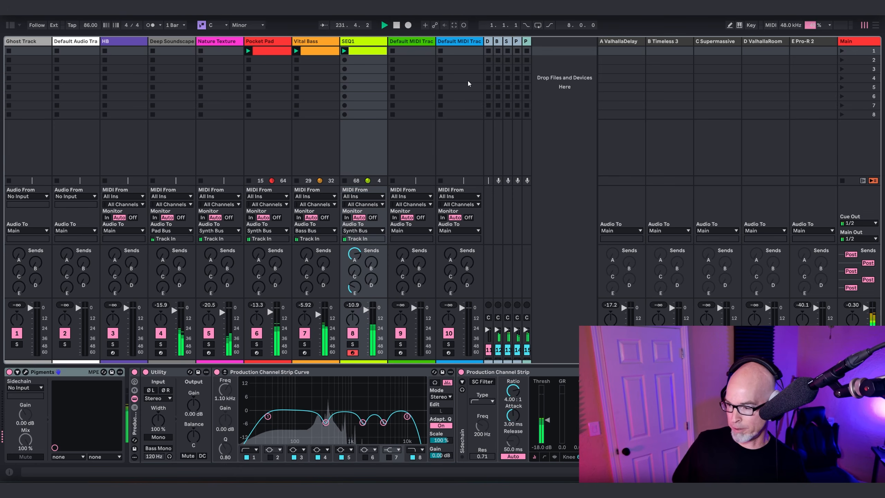
Load Pigments from the Main Synths collection onto track 9 and hide the browser
{"action": "left_click", "coordinate": [411, 42]}
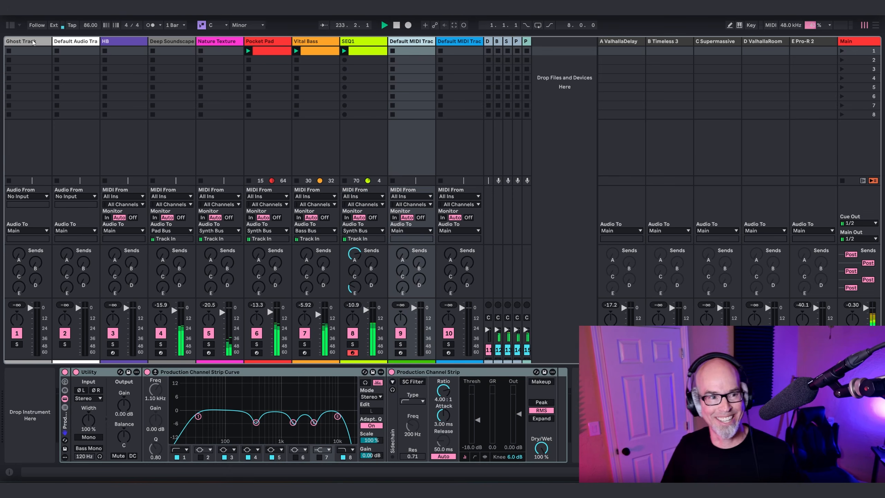
{"action": "key", "text": "ctrl+alt+b"}
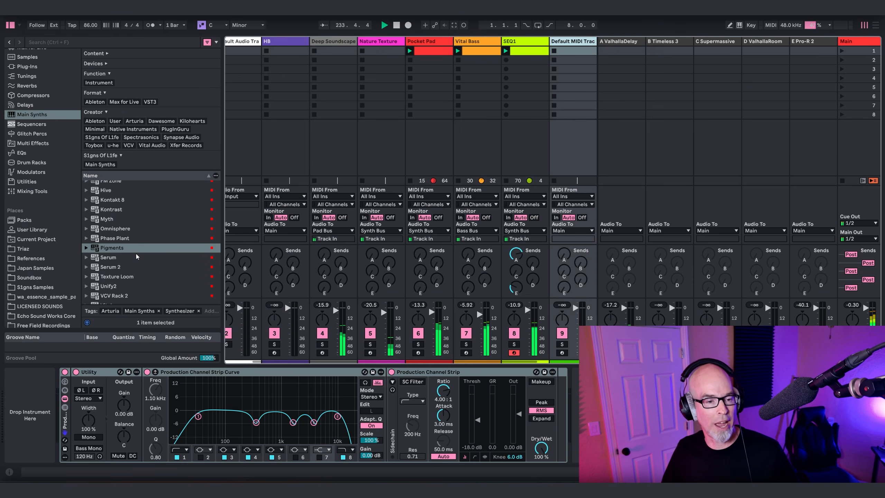
{"action": "left_click", "coordinate": [120, 251]}
{"action": "key", "text": "ctrl+shift+t"}
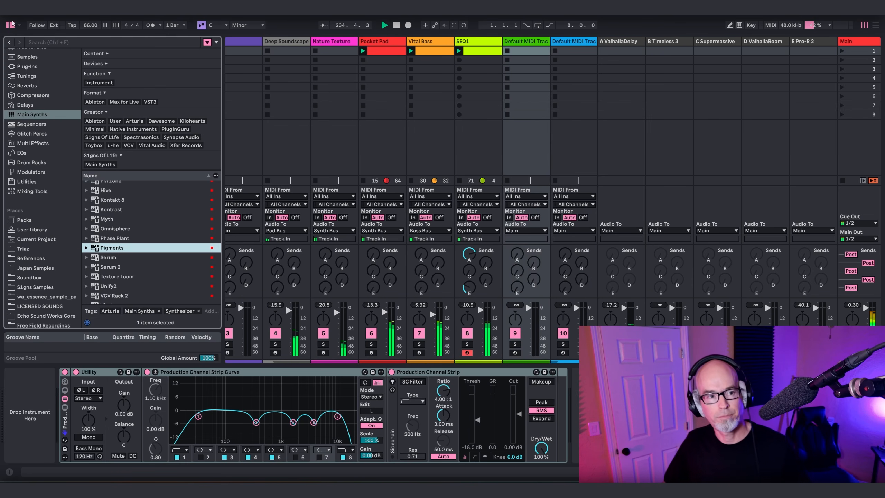
{"action": "key", "text": "Return"}
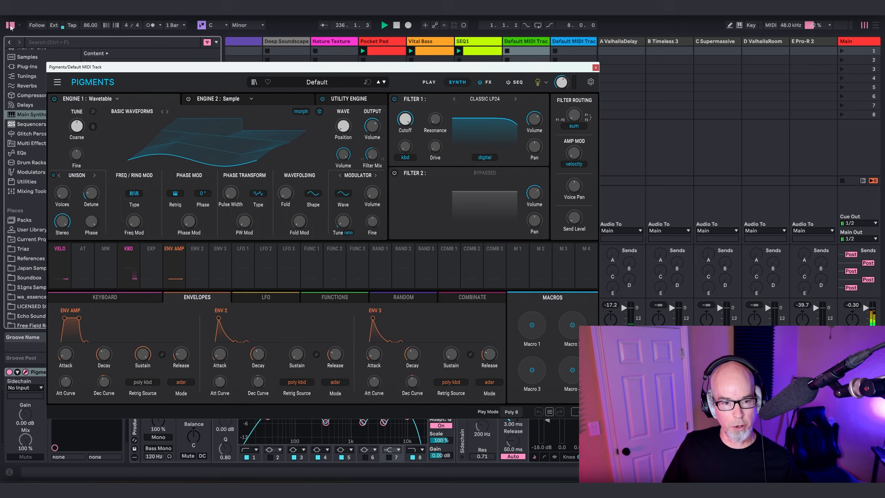
{"action": "left_click", "coordinate": [10, 25]}
Shape Function 1 with its peak about three quarters along, bending both the rise and the fall slightly downward
{"action": "left_click", "coordinate": [325, 298]}
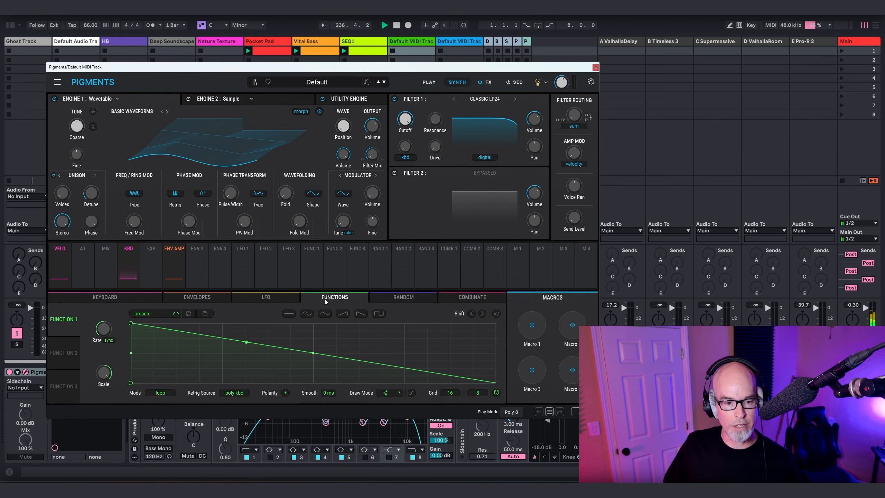
{"action": "mouse_move", "coordinate": [132, 320]}
{"action": "left_mouse_down"}
{"action": "mouse_move", "coordinate": [304, 299]}
{"action": "mouse_move", "coordinate": [392, 277]}
{"action": "mouse_move", "coordinate": [404, 314]}
{"action": "left_mouse_up"}
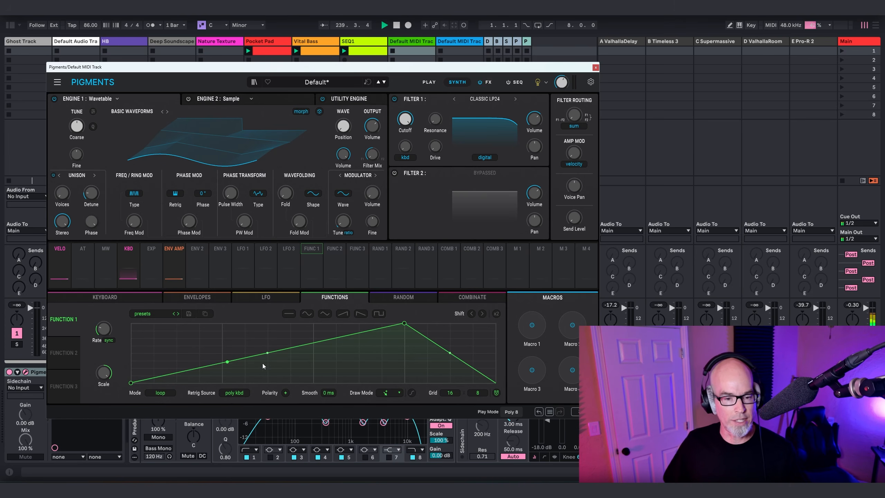
{"action": "left_click_drag", "start_coordinate": [266, 353], "coordinate": [267, 363]}
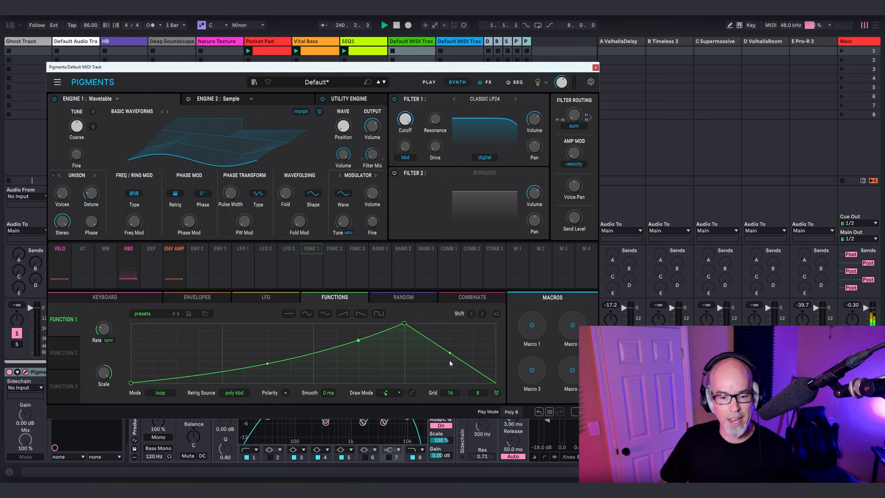
{"action": "left_click_drag", "start_coordinate": [450, 353], "coordinate": [450, 355]}
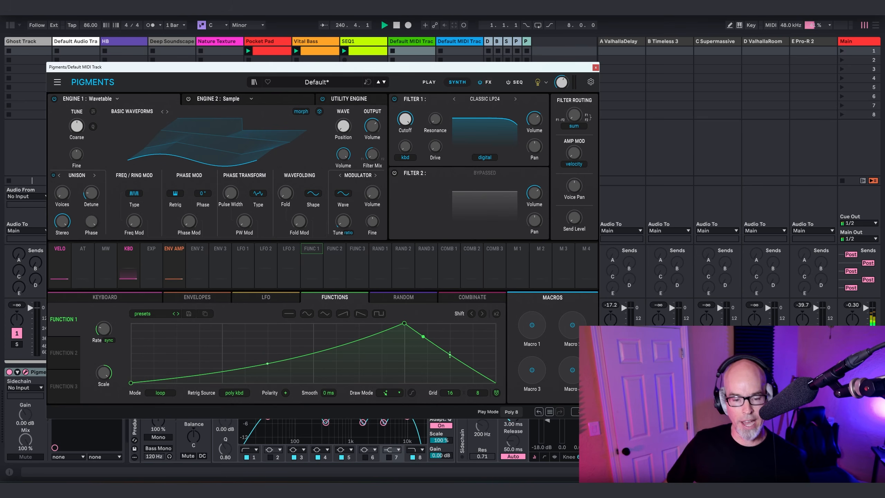
Set Random 1's type to Random with a free running retrigger source and unipolar positive polarity
{"action": "left_click", "coordinate": [410, 295]}
{"action": "left_click", "coordinate": [123, 382]}
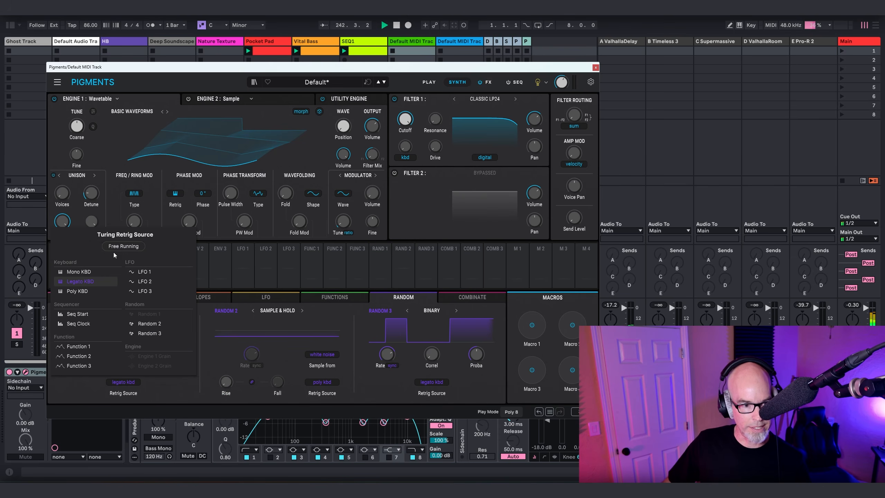
{"action": "left_click", "coordinate": [123, 247]}
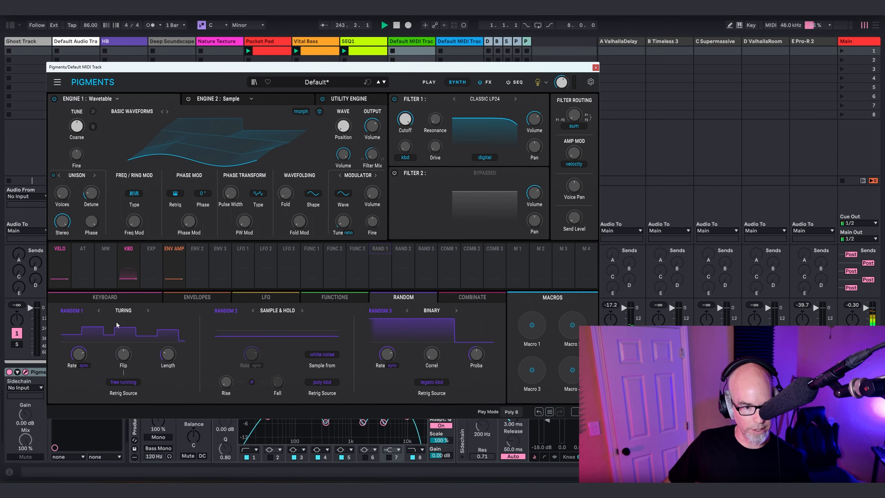
{"action": "left_click", "coordinate": [120, 308]}
{"action": "left_click", "coordinate": [115, 327]}
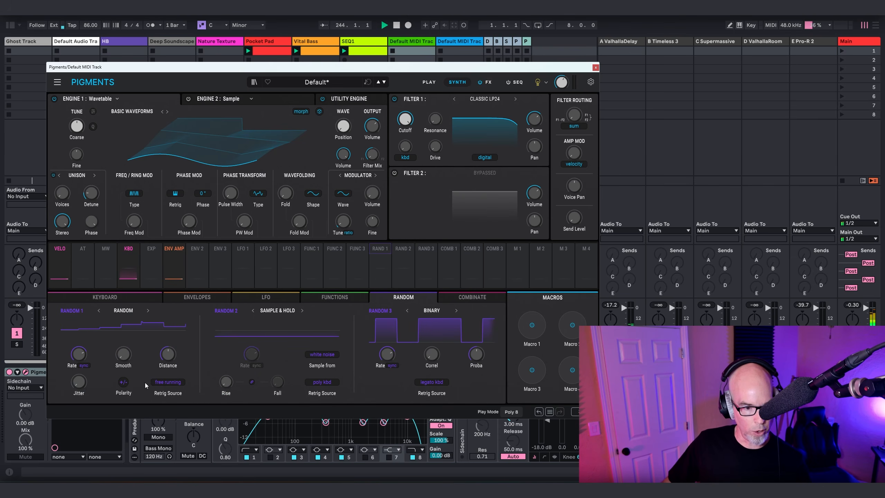
{"action": "left_click", "coordinate": [122, 380]}
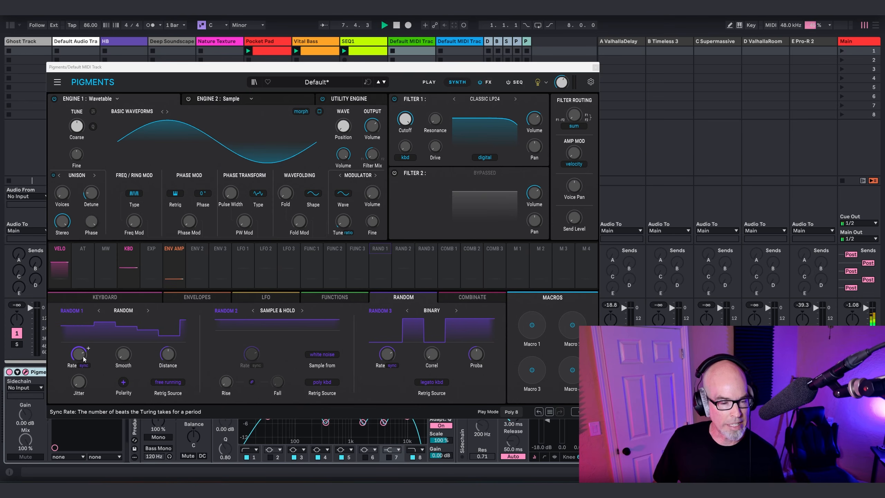
Assign Random 1 to Engine 1's Freq Mod with an amount of about +0.47 and close Pigments
{"action": "mouse_move", "coordinate": [82, 359]}
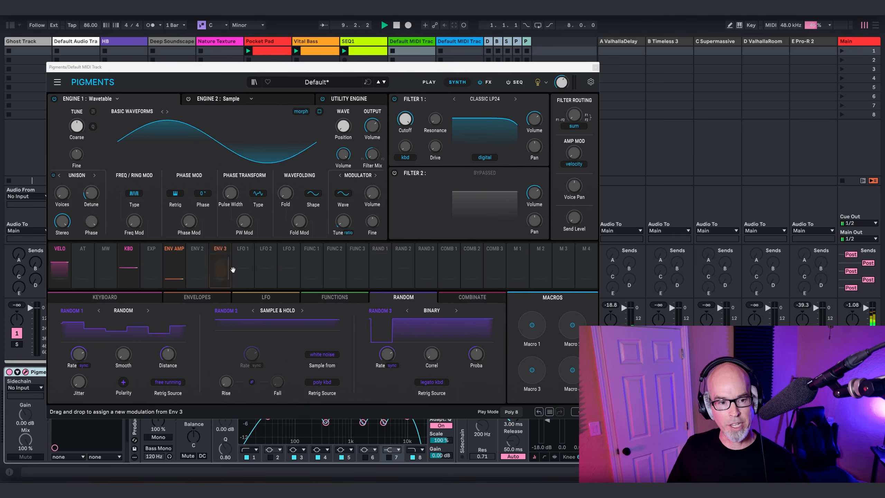
{"action": "left_click_drag", "start_coordinate": [387, 250], "coordinate": [134, 225]}
{"action": "mouse_move", "coordinate": [134, 244]}
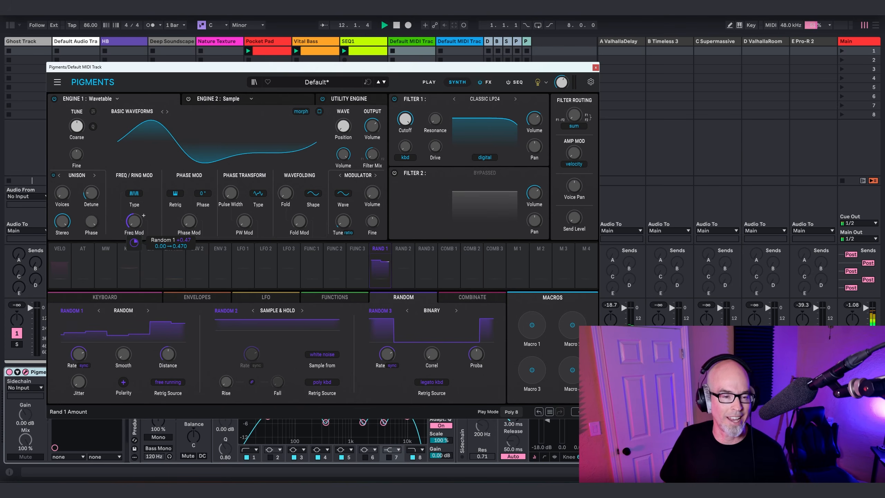
{"action": "left_click", "coordinate": [596, 67]}
Load the Stepic sequencer ahead of Pigments on track 9 and set its scale to natural minor
{"action": "left_click", "coordinate": [10, 24]}
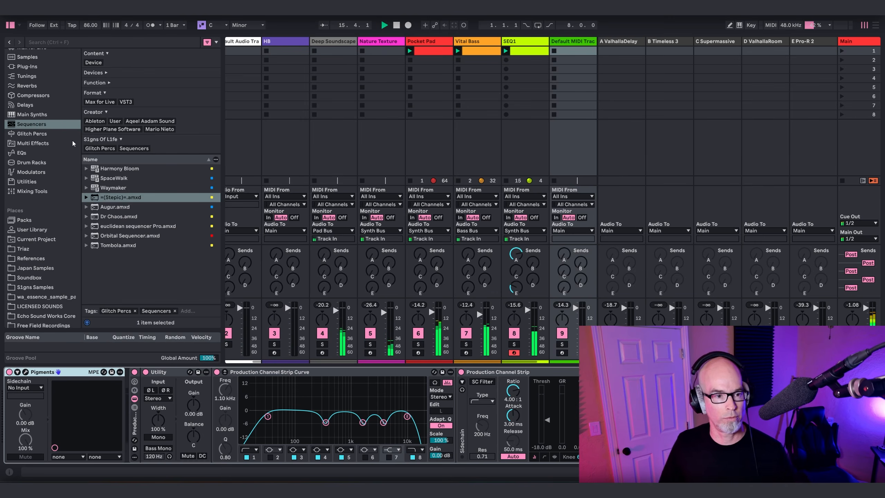
{"action": "mouse_move", "coordinate": [122, 199]}
{"action": "left_mouse_down"}
{"action": "mouse_move", "coordinate": [46, 431]}
{"action": "mouse_move", "coordinate": [20, 385]}
{"action": "left_mouse_up"}
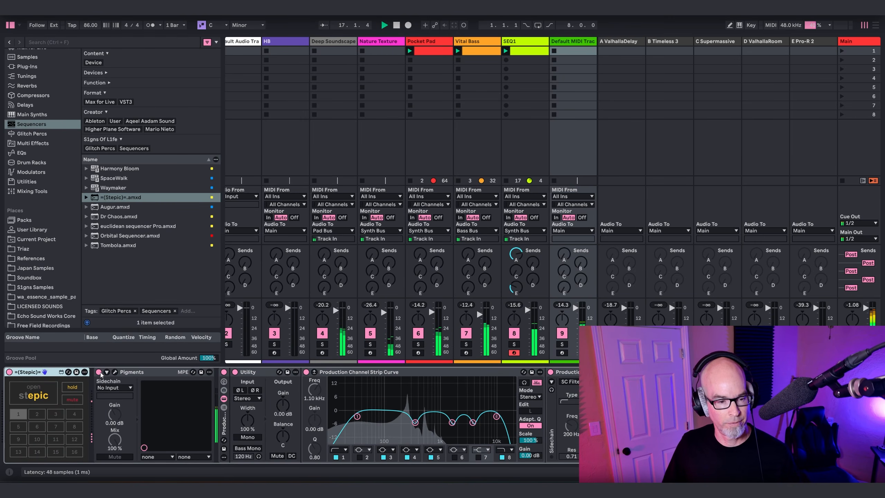
{"action": "left_click", "coordinate": [34, 392]}
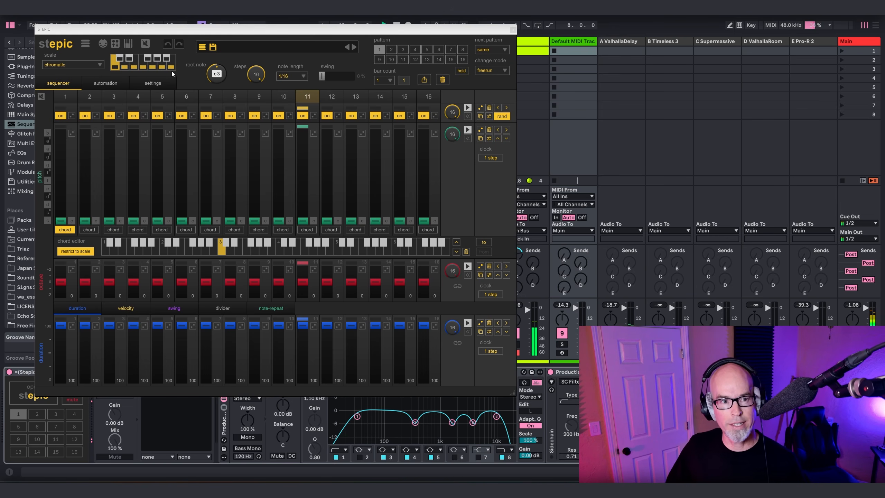
{"action": "left_click", "coordinate": [72, 65]}
{"action": "left_click", "coordinate": [66, 91]}
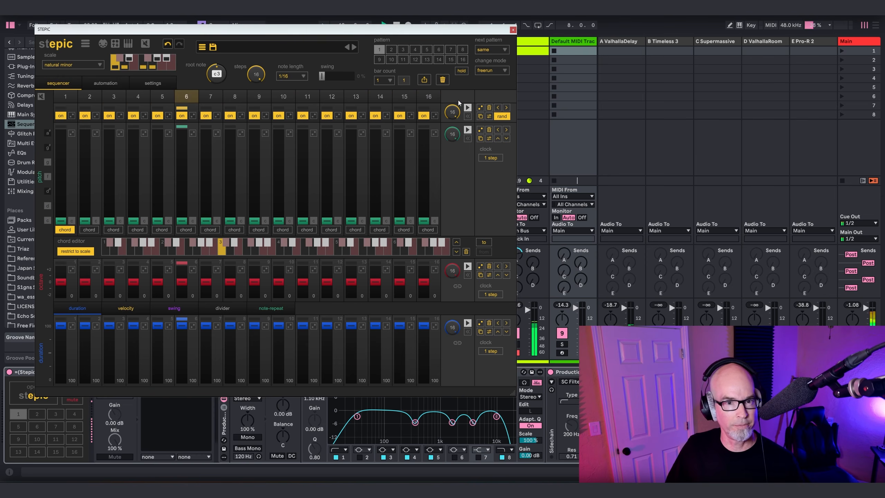
Randomize Stepic's pitch lane and lower the pitches of steps 7 and 12 to the lowest note
{"action": "left_click", "coordinate": [480, 129]}
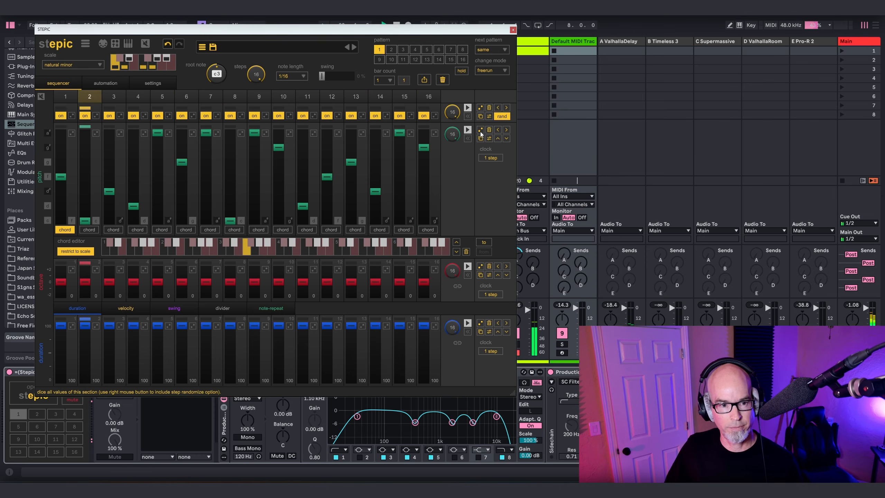
{"action": "left_click", "coordinate": [206, 220]}
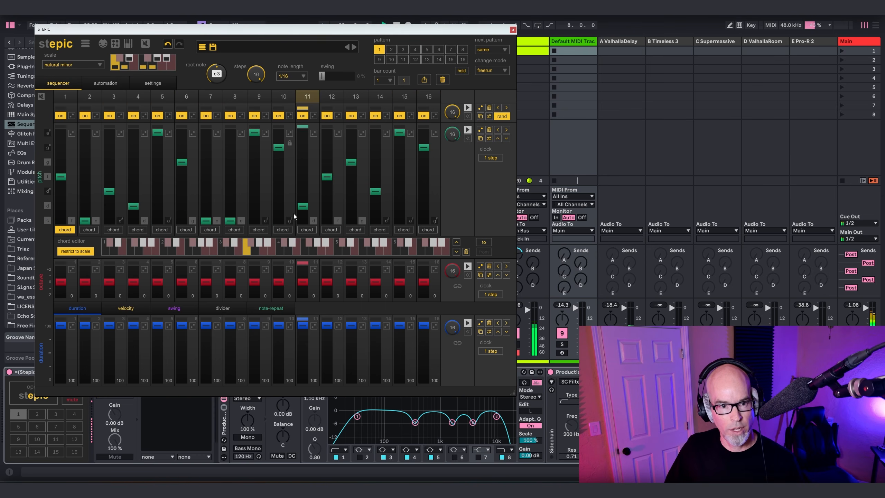
{"action": "left_click", "coordinate": [320, 224]}
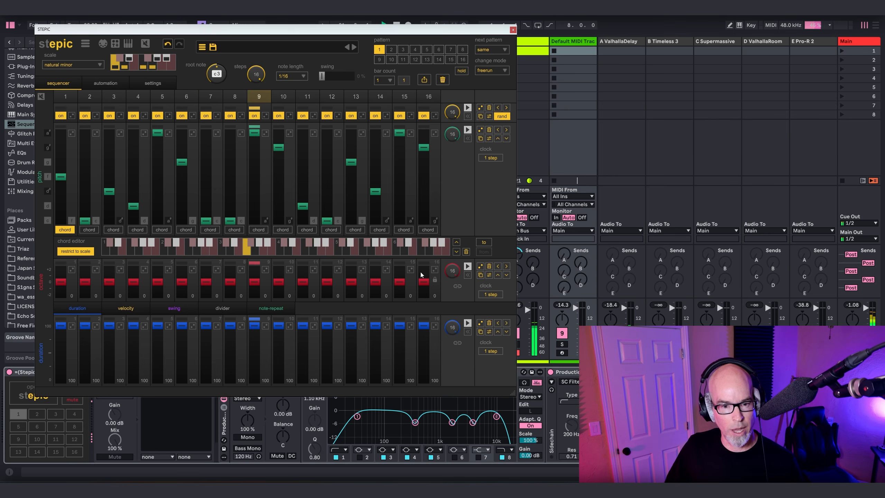
Raise octave steps 11 to 16 to +1, with the octave lane 13 steps long and clocked every 3rd step
{"action": "left_click_drag", "start_coordinate": [421, 275], "coordinate": [365, 282]}
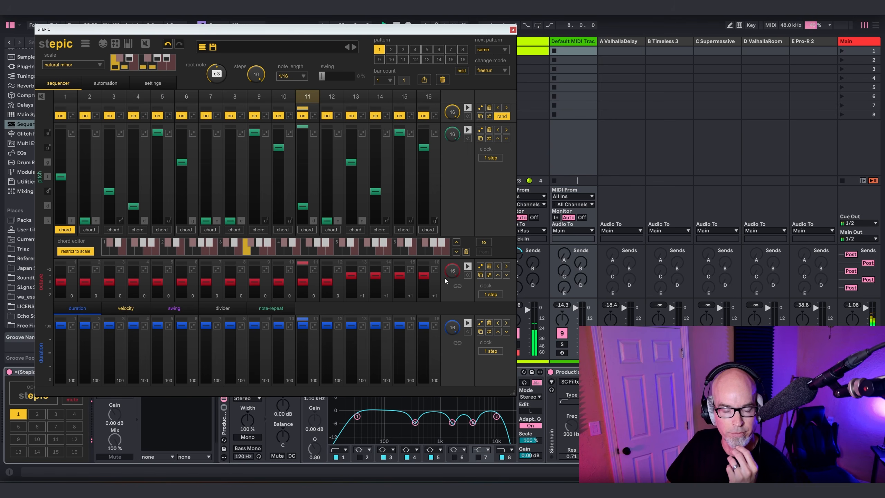
{"action": "left_click_drag", "start_coordinate": [452, 272], "coordinate": [454, 289]}
{"action": "left_click", "coordinate": [488, 294]}
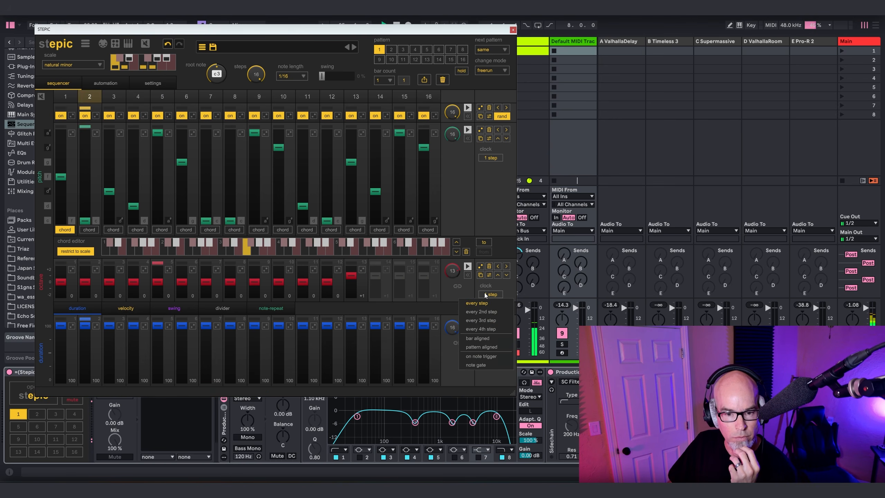
{"action": "left_click", "coordinate": [482, 320]}
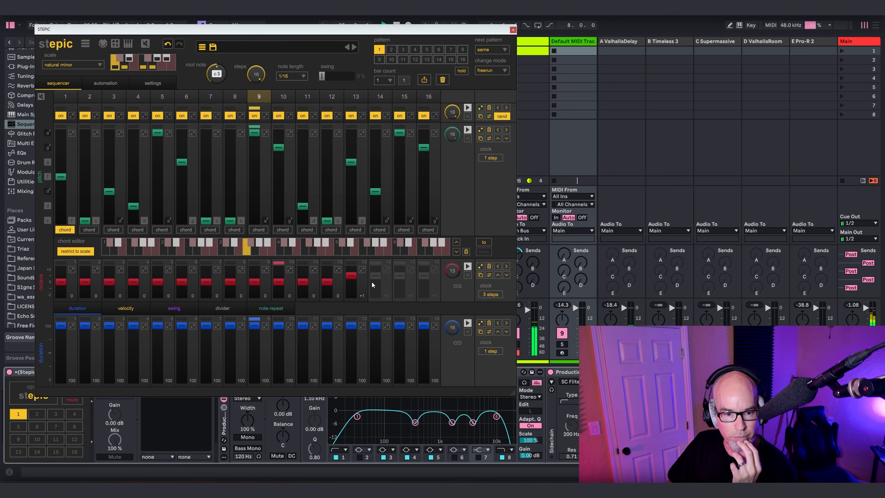
{"action": "left_click", "coordinate": [327, 275]}
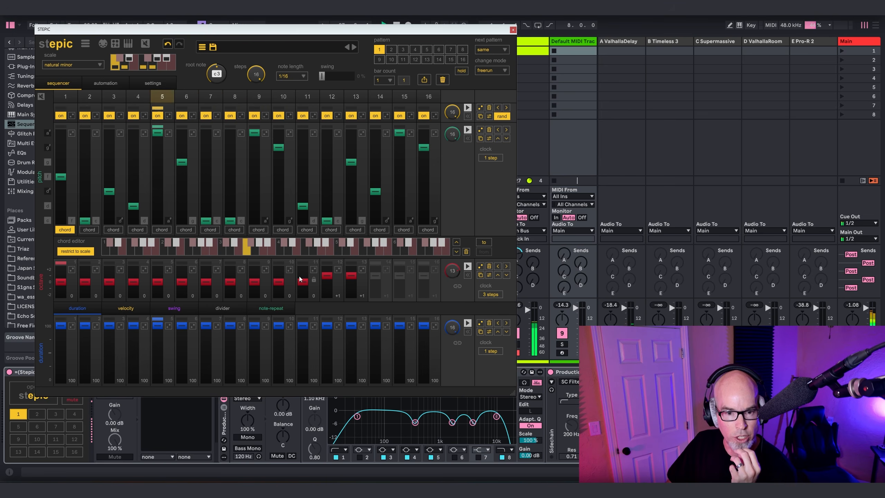
{"action": "left_click", "coordinate": [301, 275]}
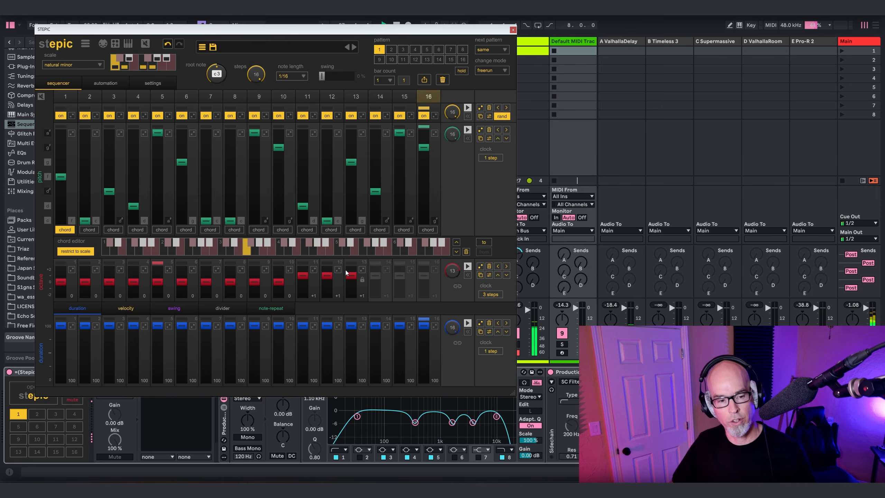
Set the octave lane's playback direction to random and close Stepic
{"action": "left_click", "coordinate": [489, 275]}
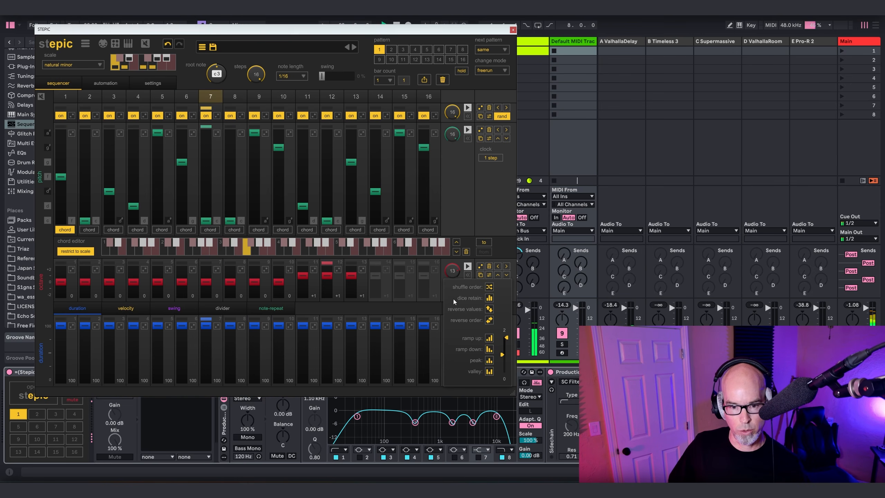
{"action": "left_click", "coordinate": [442, 279]}
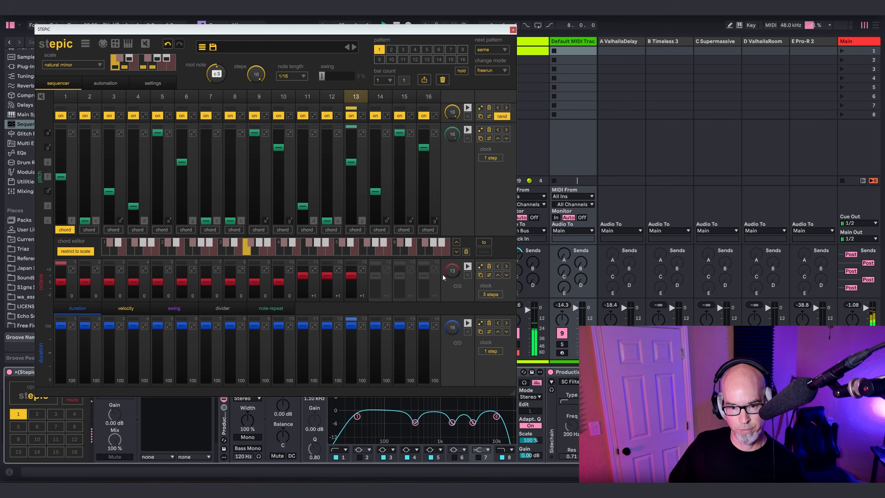
{"action": "left_click", "coordinate": [467, 266]}
{"action": "left_click", "coordinate": [467, 310]}
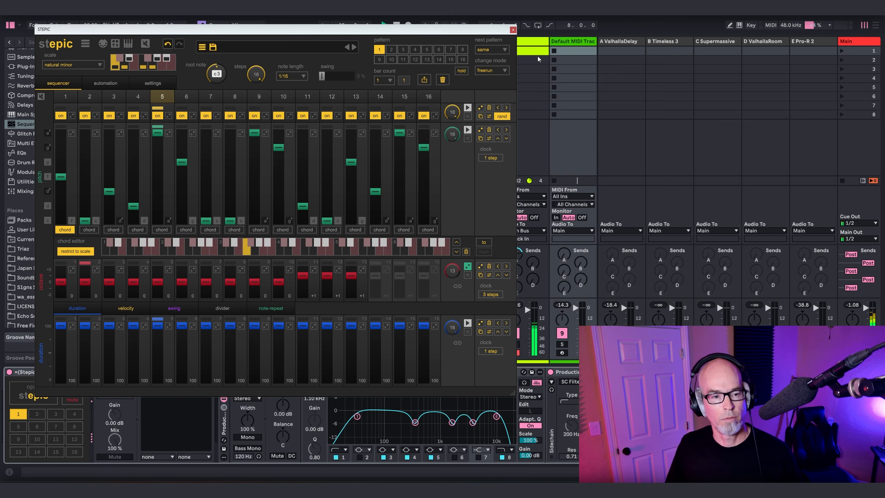
{"action": "left_click", "coordinate": [514, 30]}
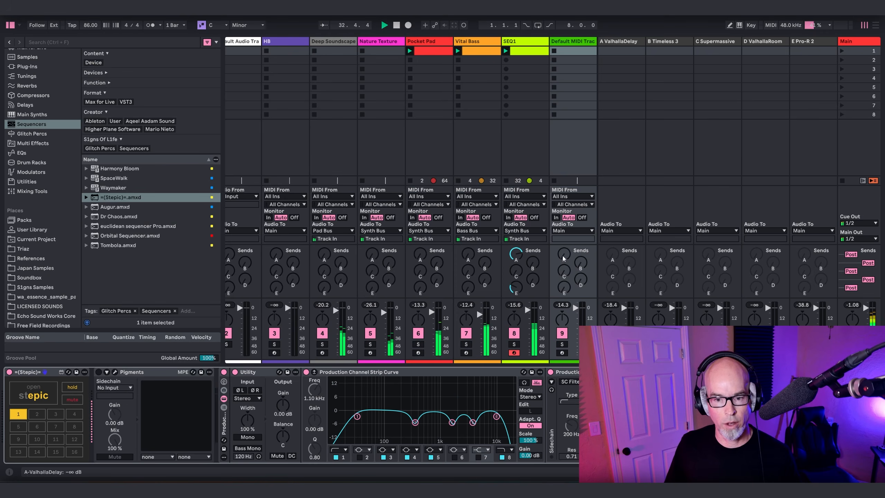
Route track 9 to the Bass Bus and raise its sends A and E, with E at about -23.8 dB
{"action": "left_click", "coordinate": [573, 230]}
{"action": "left_click", "coordinate": [576, 302]}
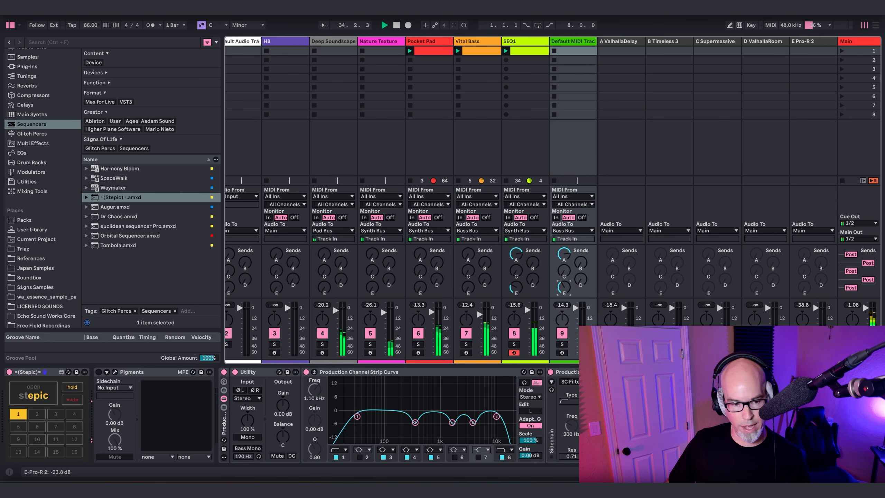
Set Stepic's note length to 1/8 and close its window
{"action": "left_click", "coordinate": [33, 391]}
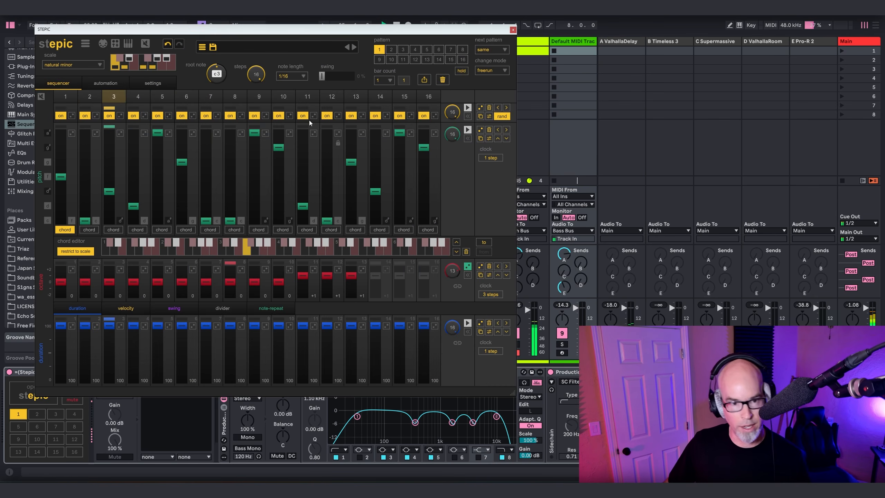
{"action": "left_click", "coordinate": [304, 77]}
{"action": "left_click", "coordinate": [297, 107]}
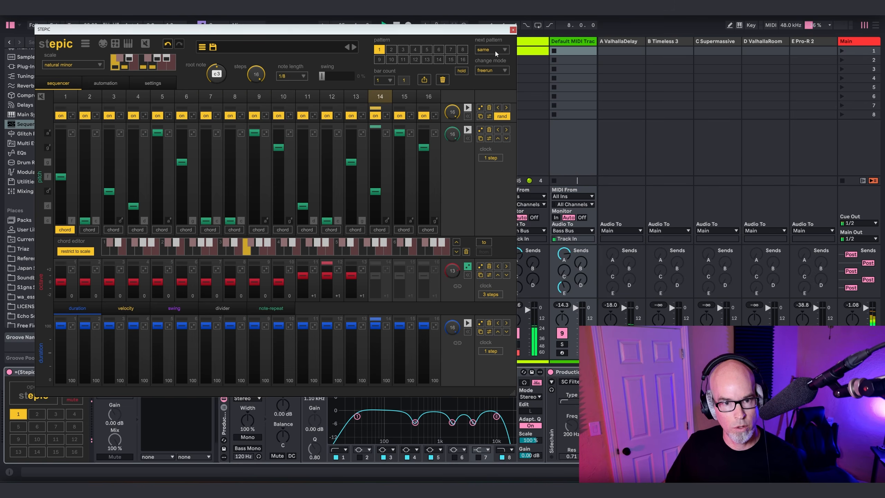
{"action": "left_click", "coordinate": [513, 30]}
Reactivate Pigments on track 9 and fine-tune the track's send A
{"action": "left_click", "coordinate": [98, 372]}
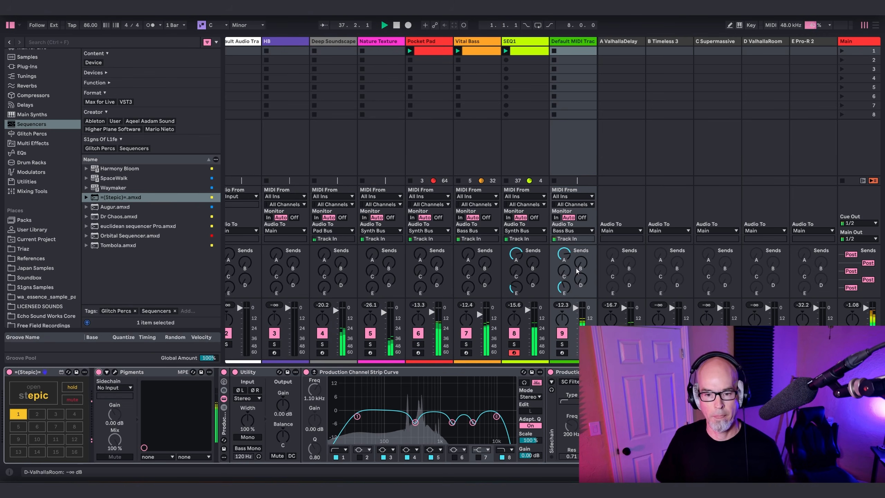
{"action": "left_click_drag", "start_coordinate": [568, 257], "coordinate": [568, 260]}
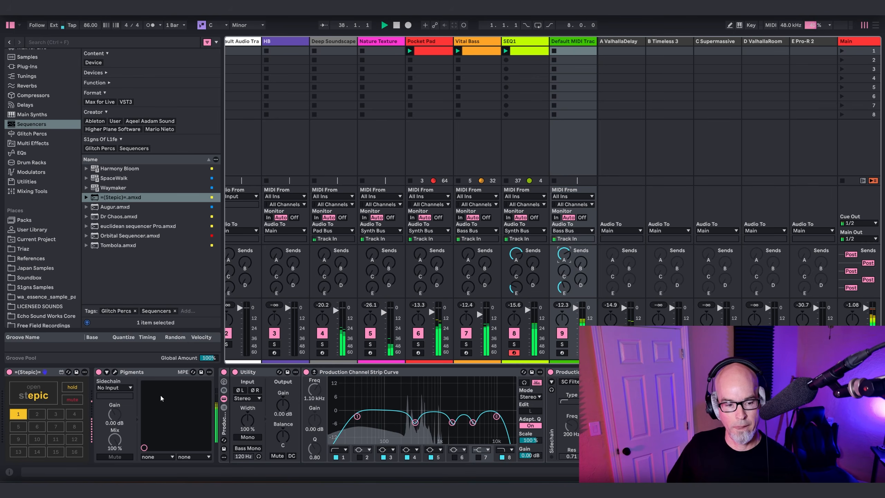
Open Pigments, hide the browser, and replace the active Engine 1 with Engine 2 set to Wavetable
{"action": "left_click", "coordinate": [115, 373]}
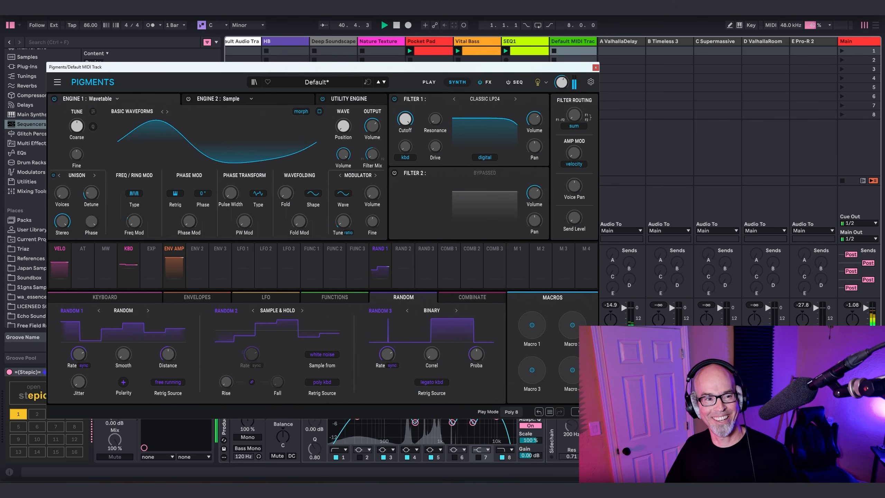
{"action": "left_click", "coordinate": [11, 25]}
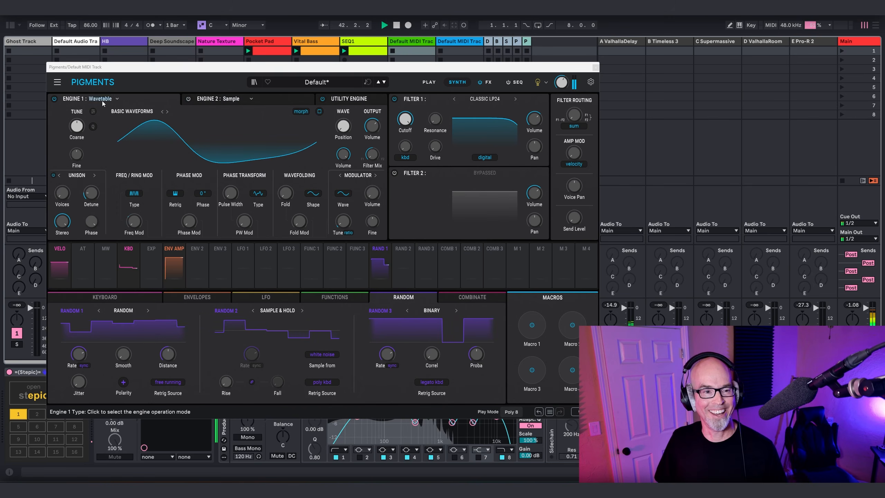
{"action": "left_click", "coordinate": [54, 99]}
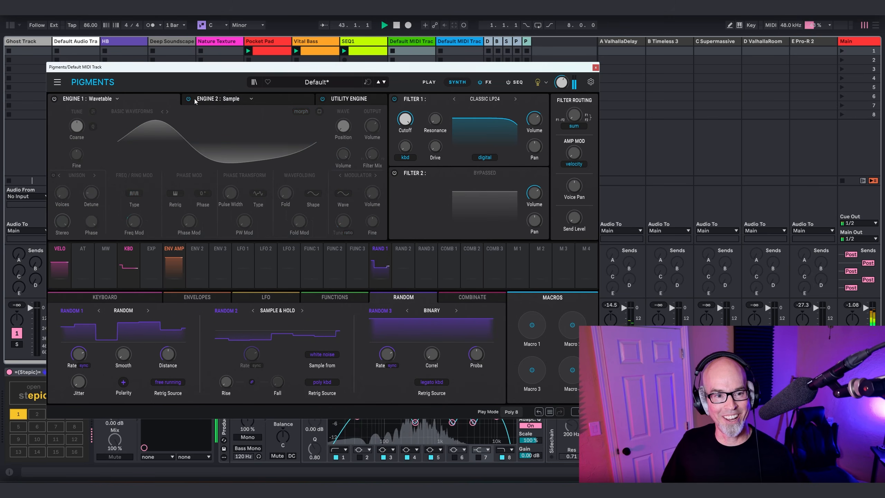
{"action": "left_click", "coordinate": [239, 100]}
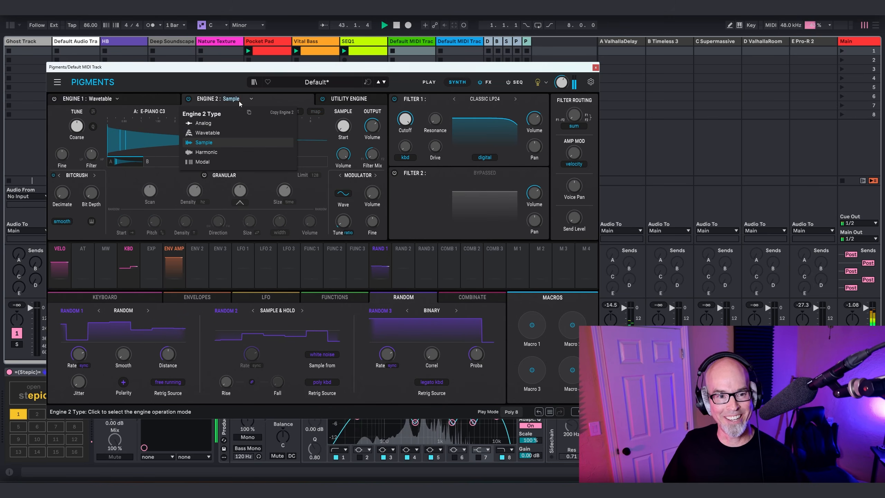
{"action": "left_click", "coordinate": [223, 132]}
Load a Chromatic 5 wavetable from the wavetable folders into Engine 2
{"action": "left_click", "coordinate": [141, 113]}
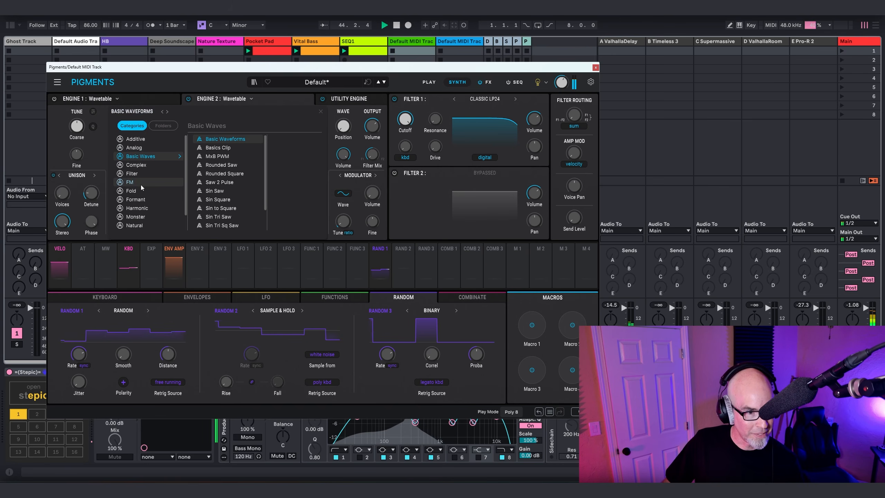
{"action": "left_click", "coordinate": [161, 126]}
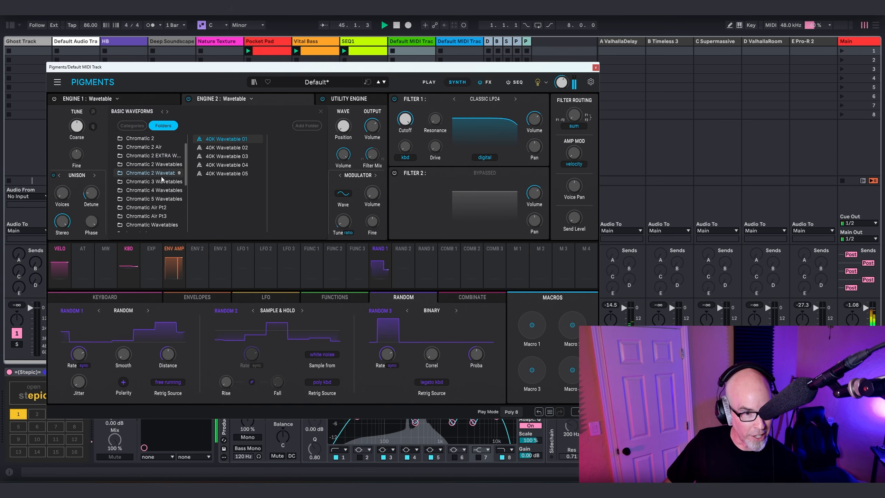
{"action": "scroll", "coordinate": [159, 174], "scroll_direction": "down", "scroll_amount": 2}
{"action": "left_click", "coordinate": [154, 198]}
{"action": "double_click", "coordinate": [226, 174]}
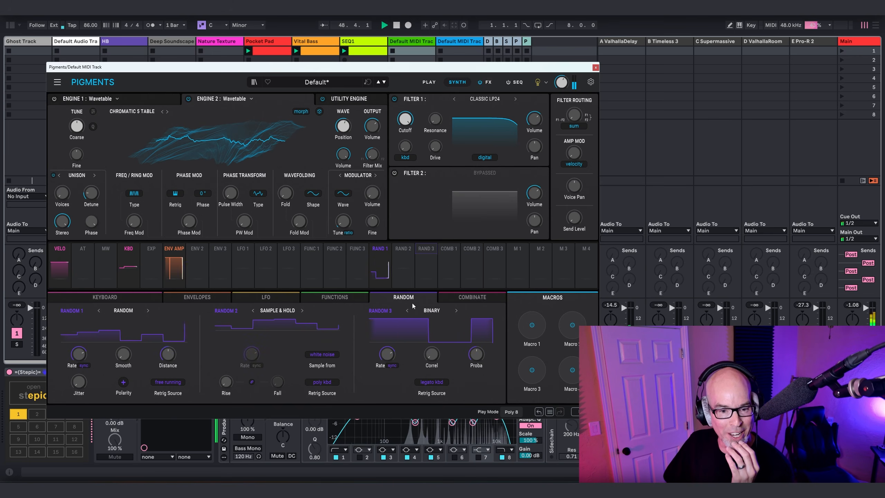
Set Random 2 to smoothed, free running Random at about 1.12 Hz and assign it to Engine 2's wavetable Position
{"action": "left_click", "coordinate": [279, 321]}
{"action": "left_click", "coordinate": [267, 333]}
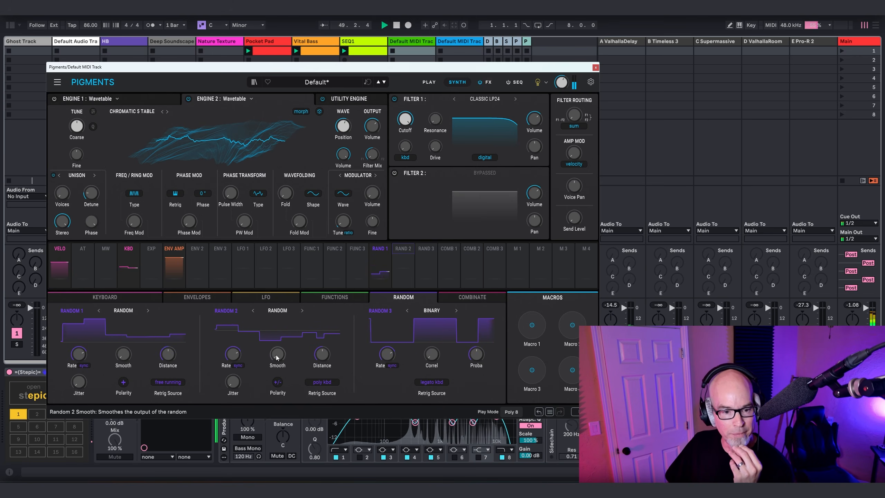
{"action": "left_click", "coordinate": [316, 382]}
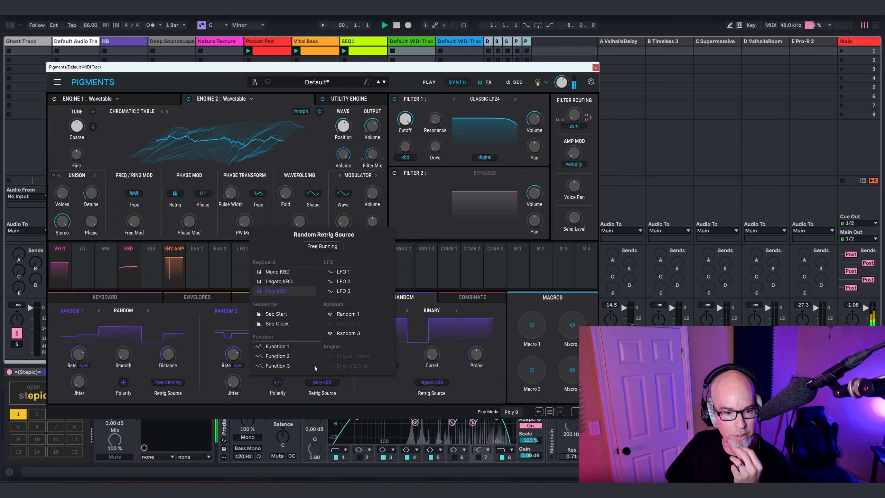
{"action": "left_click", "coordinate": [317, 247]}
{"action": "left_click", "coordinate": [236, 366]}
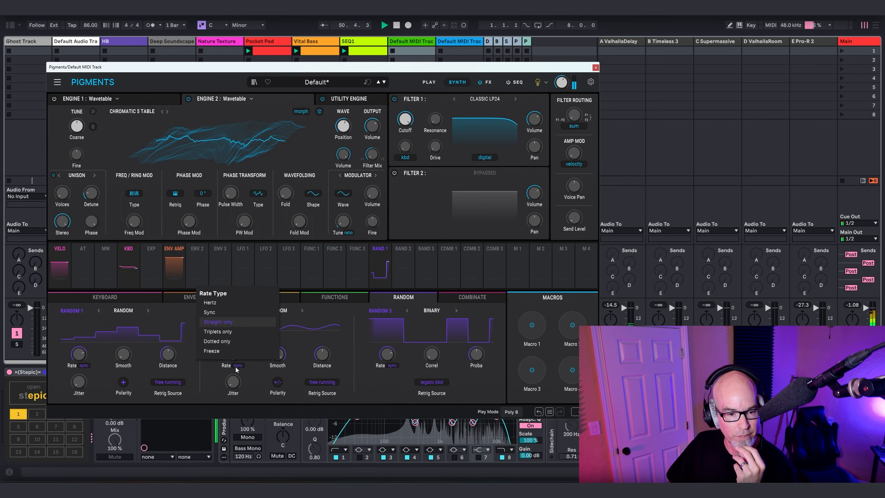
{"action": "left_click", "coordinate": [231, 303]}
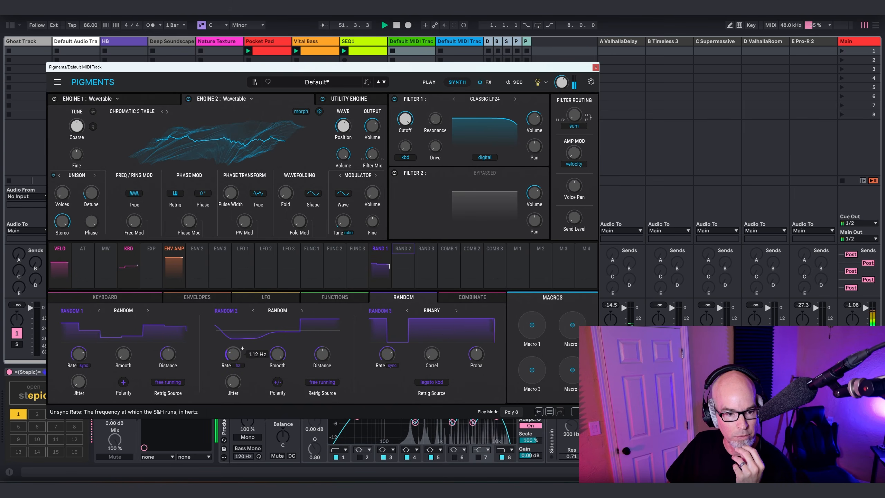
{"action": "left_click", "coordinate": [400, 253]}
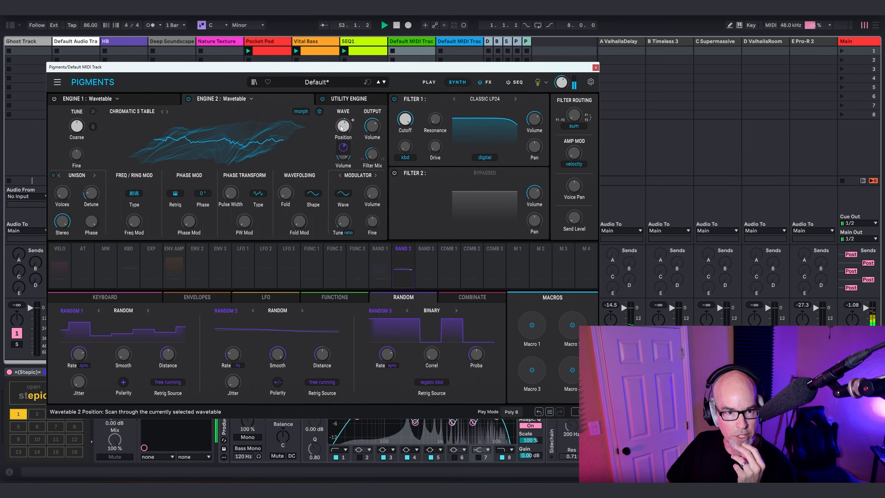
{"action": "left_click", "coordinate": [335, 144]}
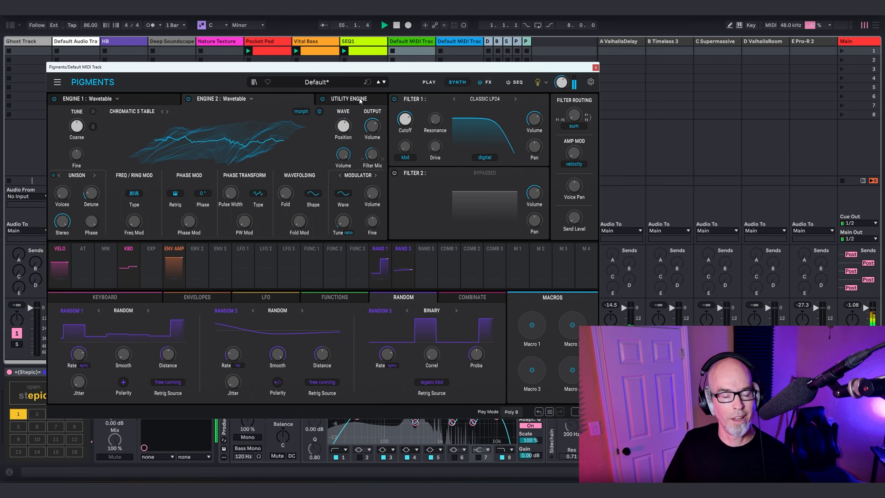
Switch on the Utility Engine's oscillator and set its output to about 2.98 dB
{"action": "left_click", "coordinate": [349, 99]}
{"action": "left_click", "coordinate": [53, 200]}
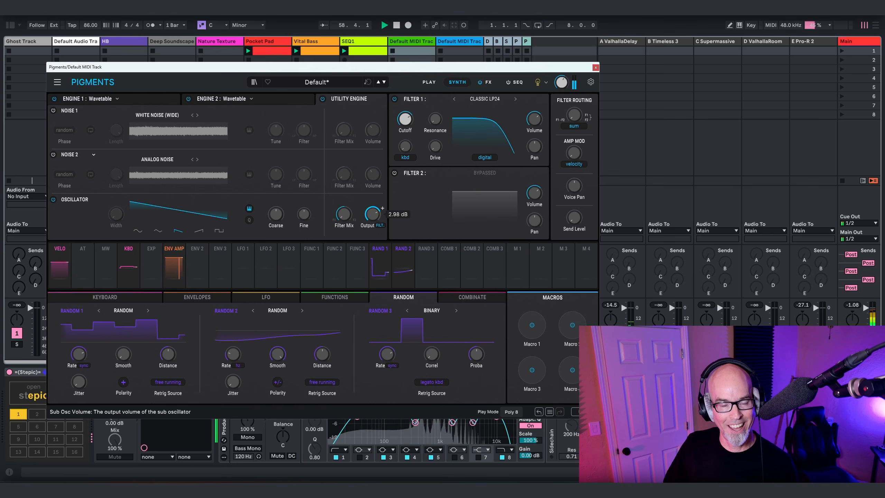
Show Engine 2's wavetable as a flat 2D waveform and try a wavefolding Fold amount of about 3.41
{"action": "left_click", "coordinate": [269, 99]}
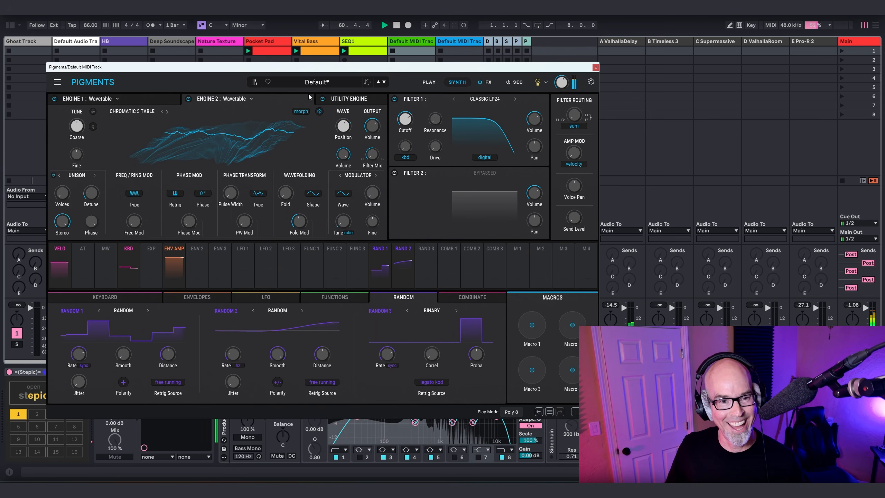
{"action": "left_click", "coordinate": [319, 112]}
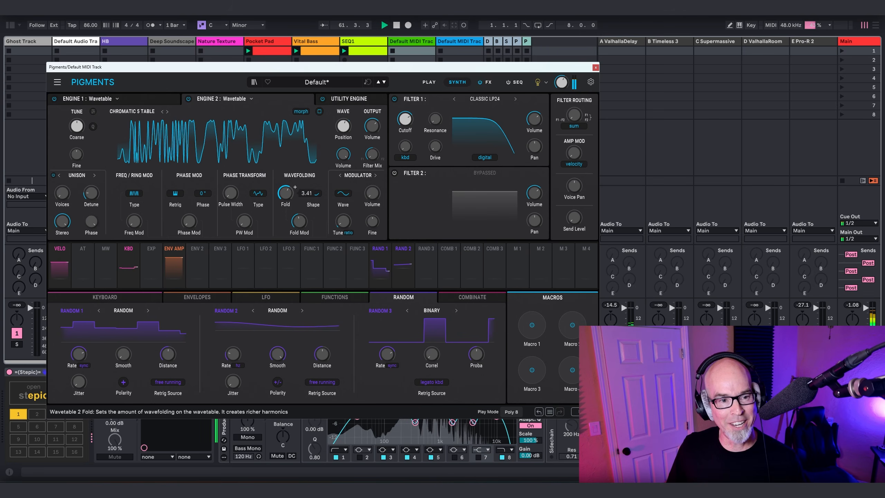
{"action": "scroll", "coordinate": [295, 188], "scroll_direction": "up", "scroll_amount": 4}
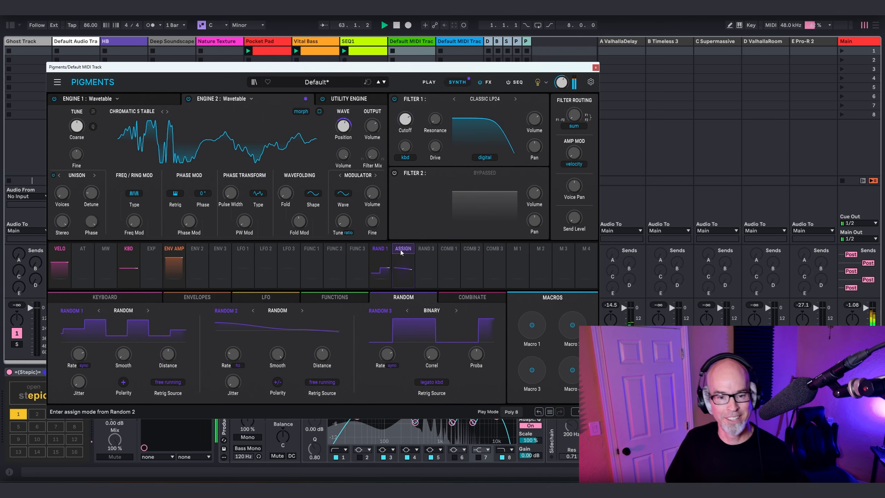
Assign velocity as a modulation source for Filter 1's Cutoff
{"action": "left_click_drag", "start_coordinate": [401, 252], "coordinate": [268, 163]}
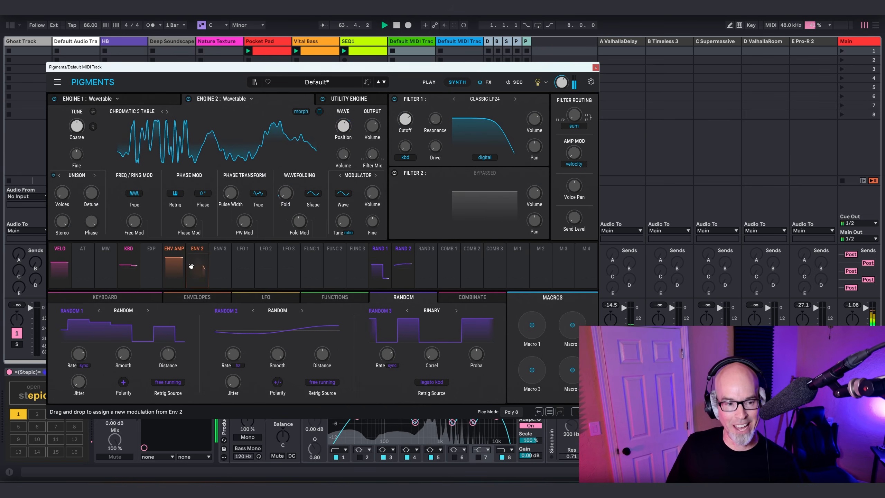
{"action": "left_click", "coordinate": [60, 248]}
{"action": "mouse_move", "coordinate": [414, 130]}
{"action": "left_mouse_down"}
{"action": "mouse_move", "coordinate": [406, 123]}
{"action": "mouse_move", "coordinate": [405, 145]}
{"action": "left_mouse_up"}
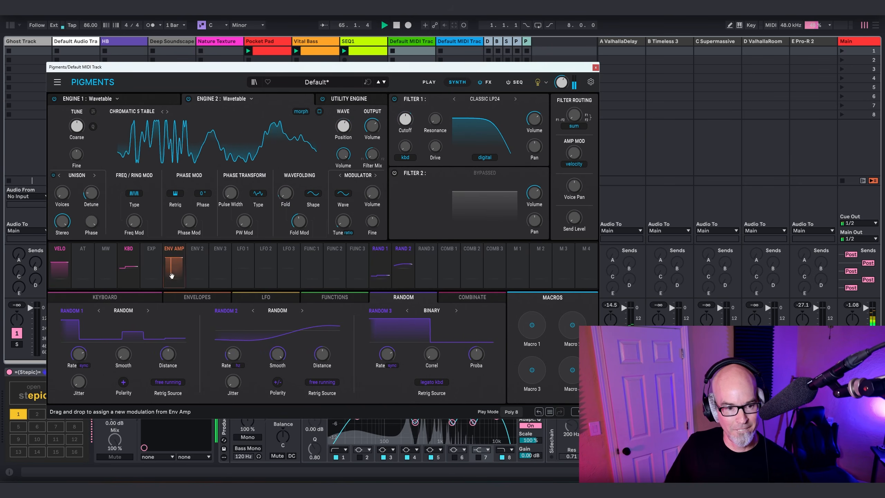
Shape the amp envelope with a longer decay and reduced sustain, and modulate Filter 1's Cutoff with Envelope 2
{"action": "left_click", "coordinate": [190, 298]}
{"action": "double_click", "coordinate": [142, 355]}
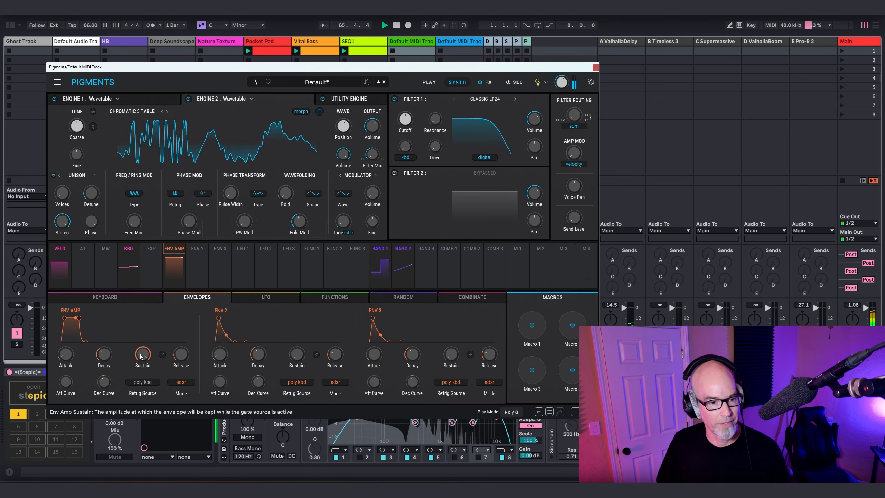
{"action": "left_click_drag", "start_coordinate": [103, 354], "coordinate": [104, 347]}
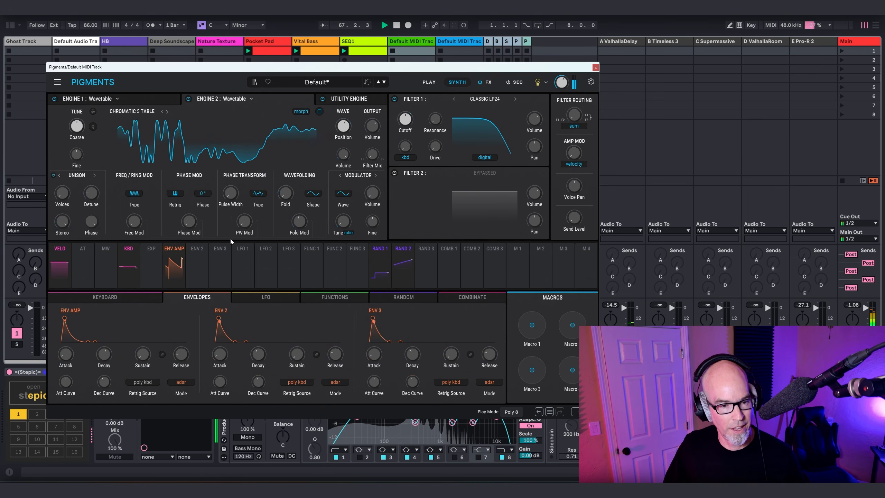
{"action": "left_click_drag", "start_coordinate": [142, 355], "coordinate": [142, 347]}
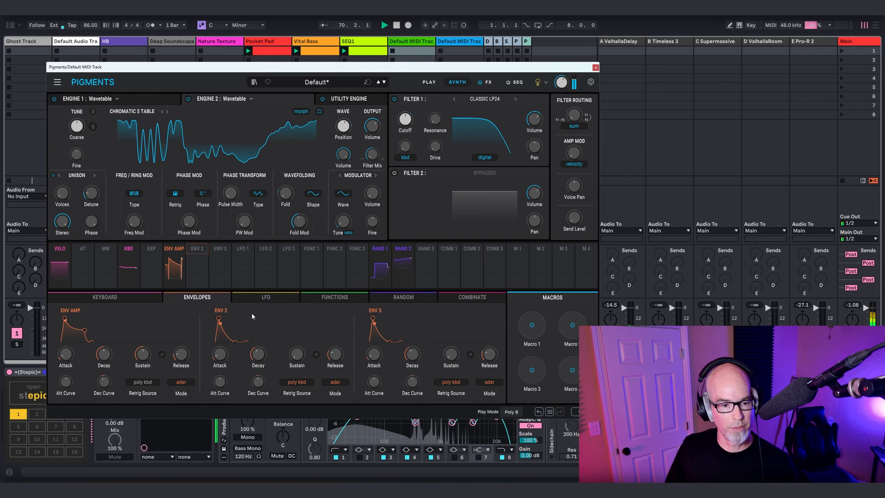
{"action": "left_click_drag", "start_coordinate": [197, 260], "coordinate": [411, 143]}
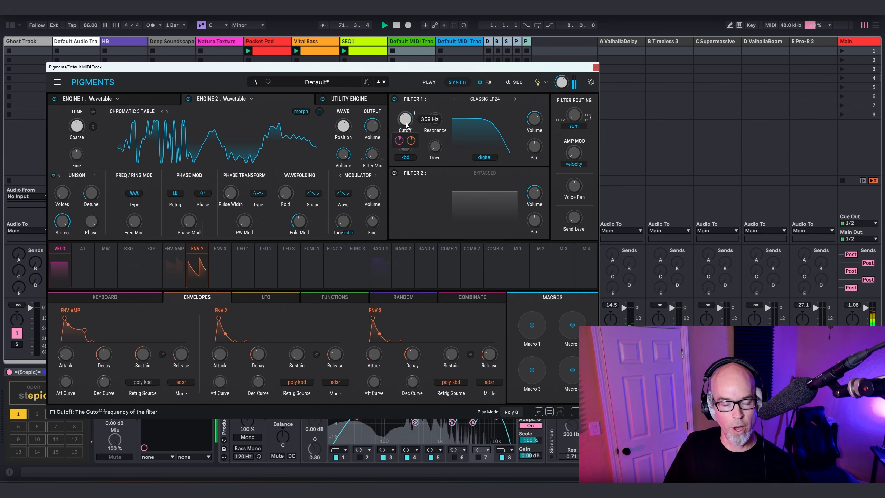
Set LFO 1 to free running with a tempo-synced rate
{"action": "left_click", "coordinate": [266, 297]}
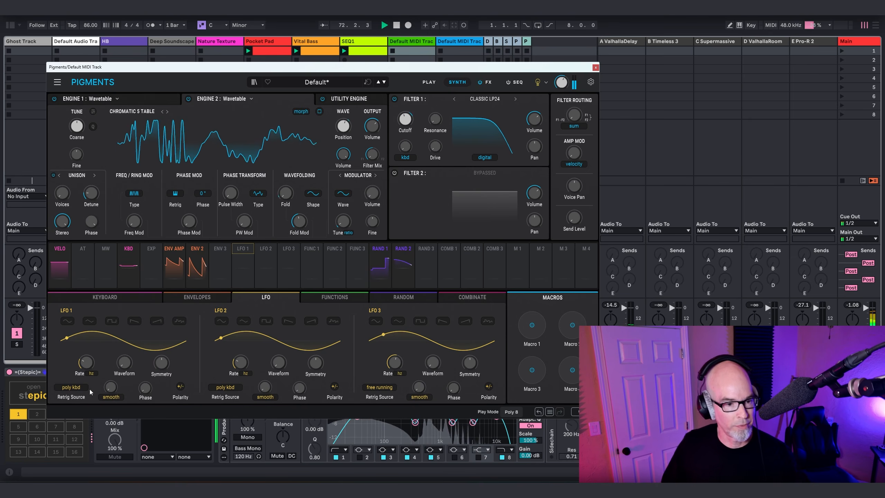
{"action": "left_click", "coordinate": [72, 387]}
{"action": "left_click", "coordinate": [123, 251]}
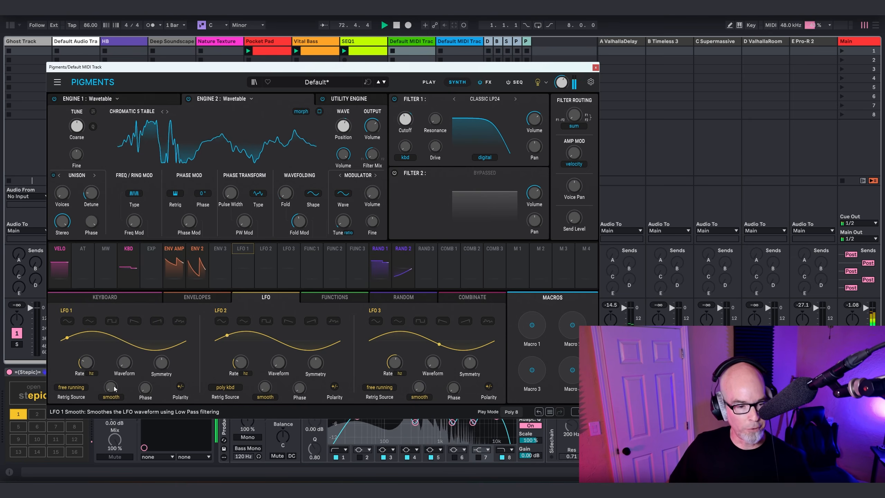
{"action": "left_click", "coordinate": [91, 373]}
{"action": "left_click", "coordinate": [94, 330]}
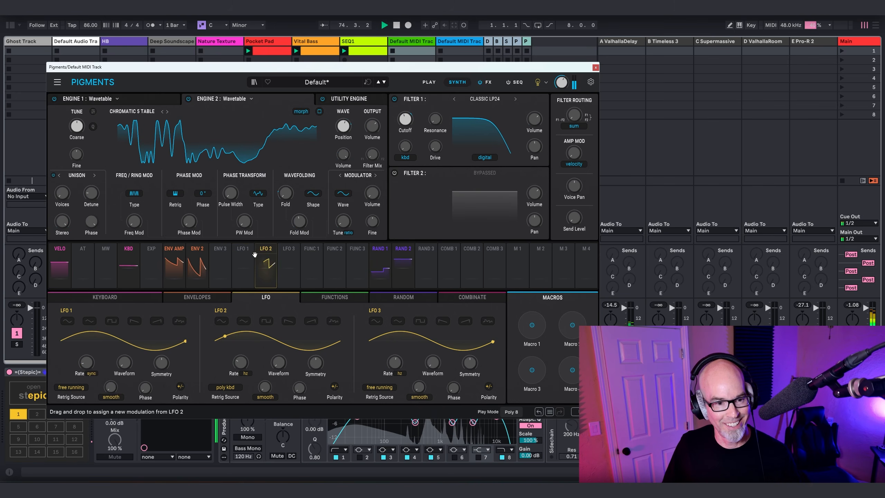
Modulate Filter 1's Cutoff with LFO 1 in unipolar mode at +0.25, and set the Cutoff to about 311 Hz
{"action": "left_click", "coordinate": [243, 248]}
{"action": "left_click", "coordinate": [409, 127]}
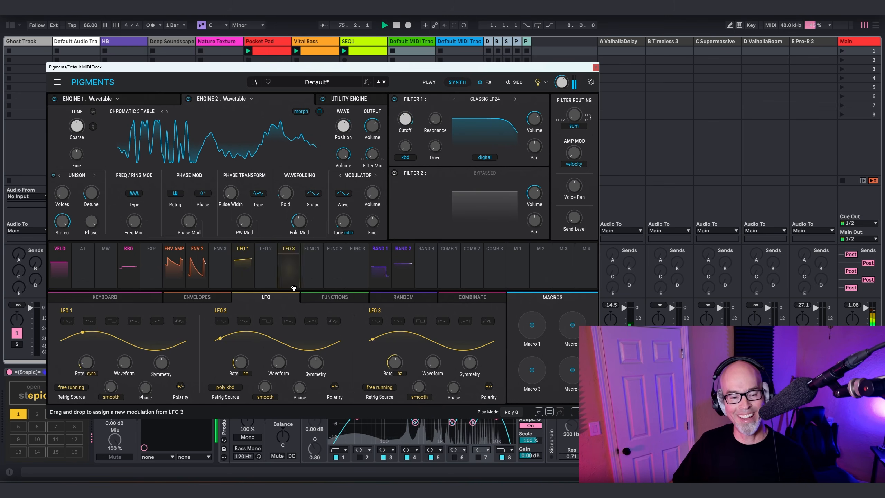
{"action": "left_click", "coordinate": [183, 391]}
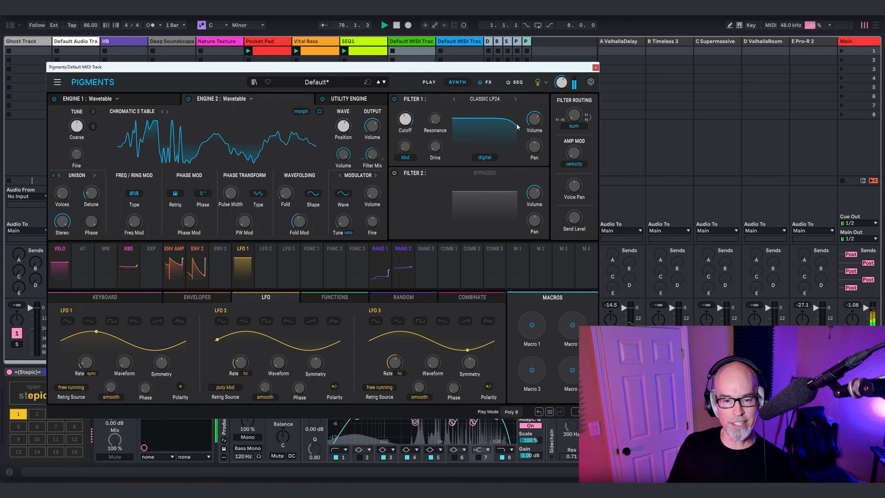
{"action": "mouse_move", "coordinate": [418, 141]}
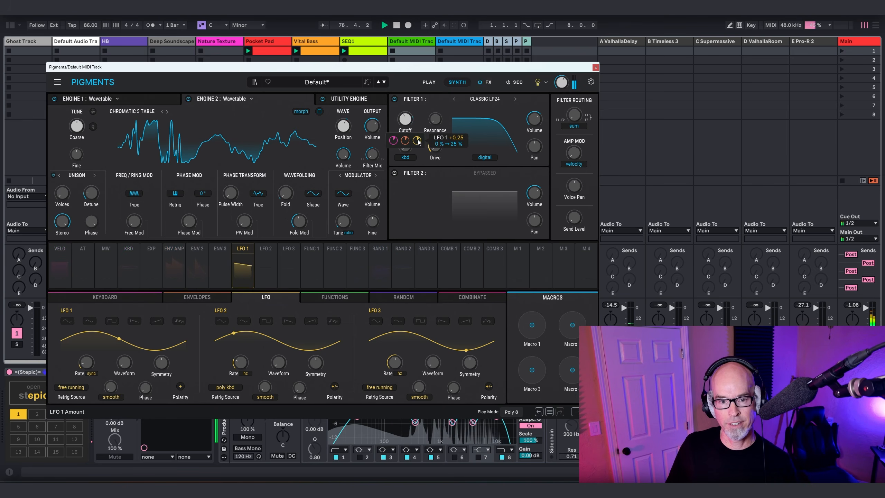
{"action": "mouse_move", "coordinate": [414, 114]}
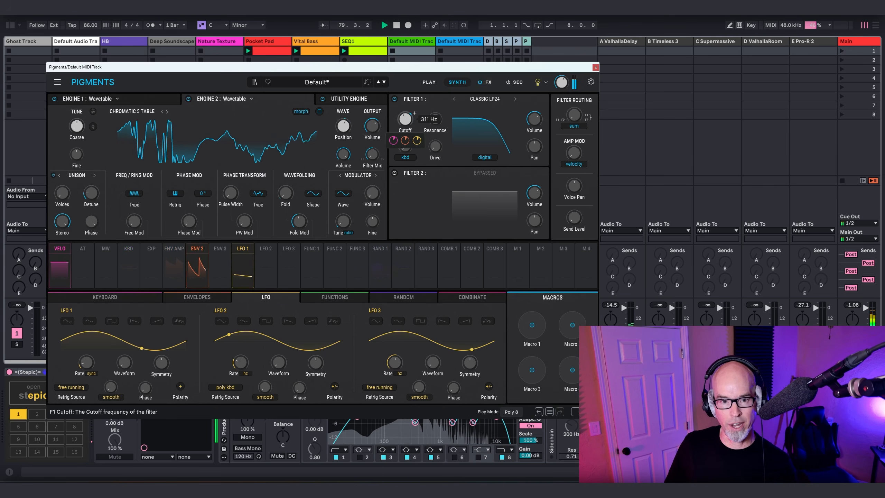
{"action": "left_click", "coordinate": [596, 67]}
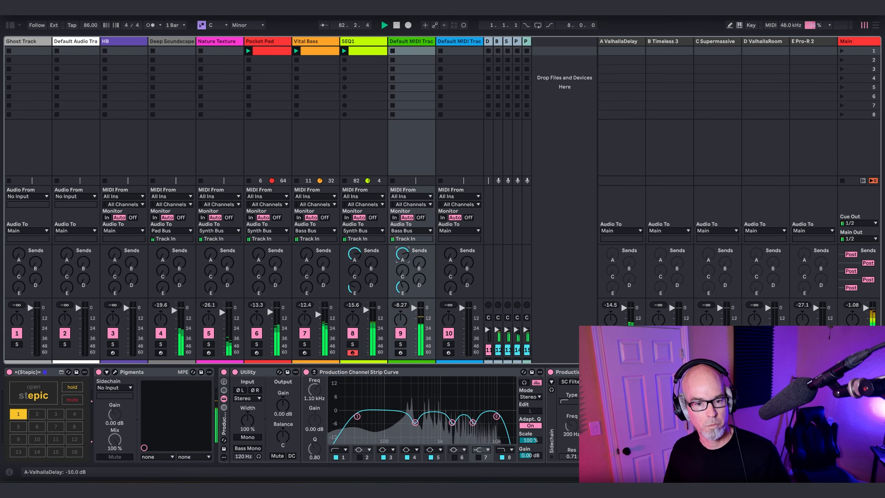
Pull track 9's ValhallaDelay send fully down and lower the track's volume slightly
{"action": "left_click_drag", "start_coordinate": [401, 254], "coordinate": [399, 262]}
{"action": "left_click_drag", "start_coordinate": [413, 307], "coordinate": [414, 310]}
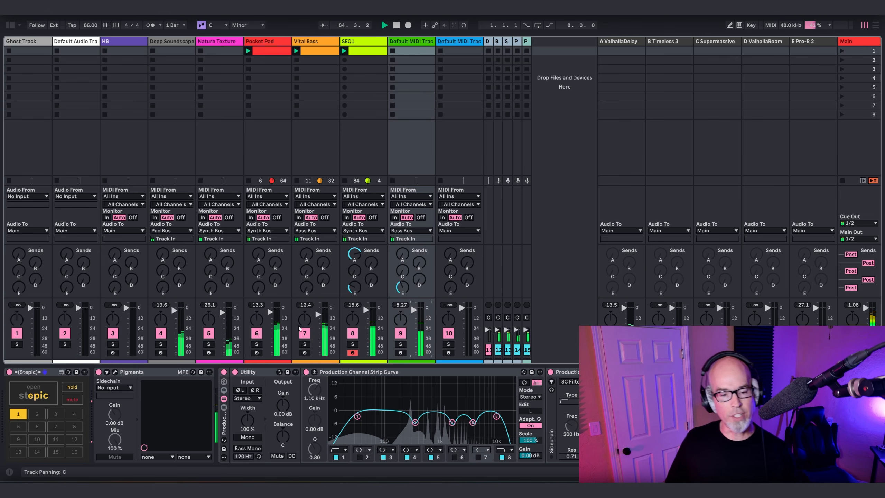
{"action": "left_click", "coordinate": [349, 41]}
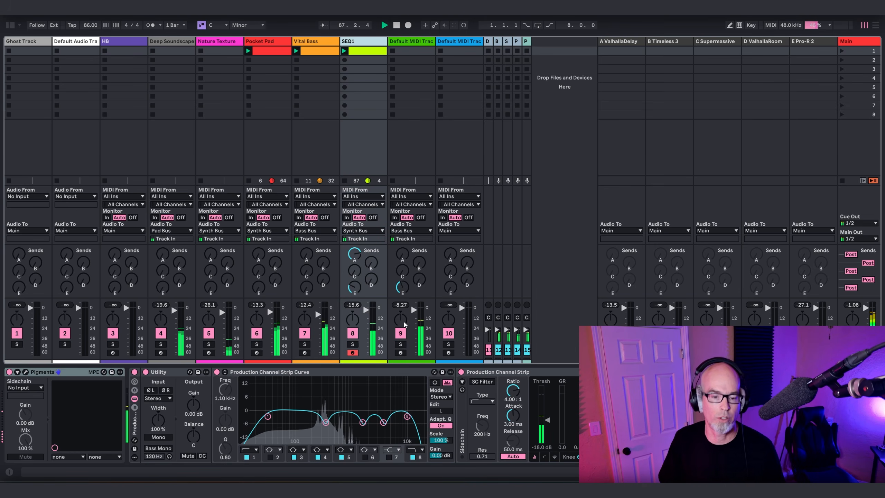
Set the pitch lane's playback direction to drift pendulum in track 9's Stepic sequencer
{"action": "left_click", "coordinate": [440, 42]}
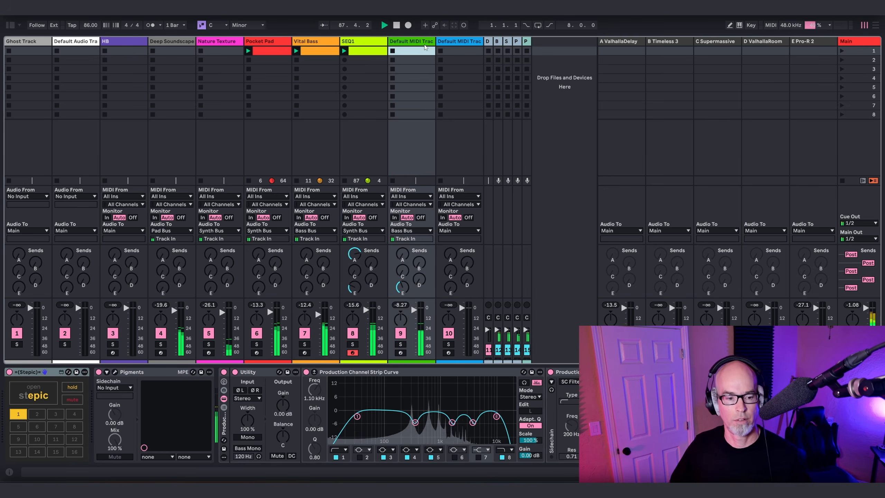
{"action": "left_click", "coordinate": [33, 392]}
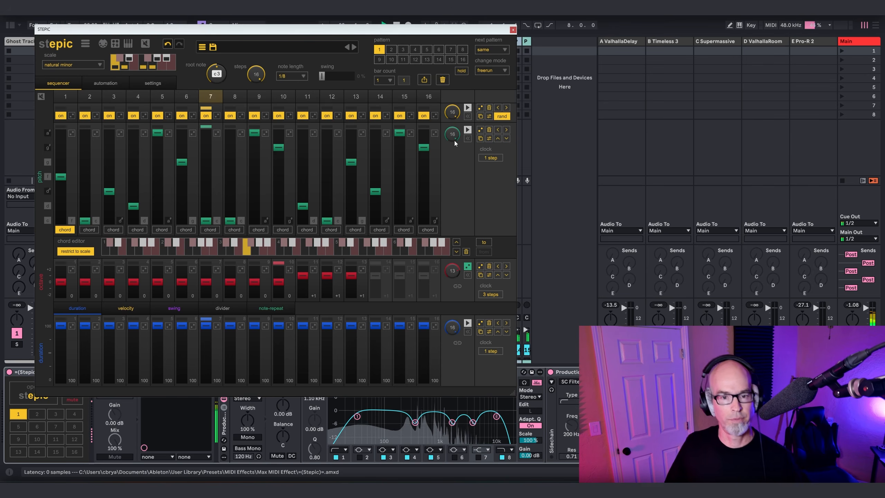
{"action": "left_click", "coordinate": [467, 130]}
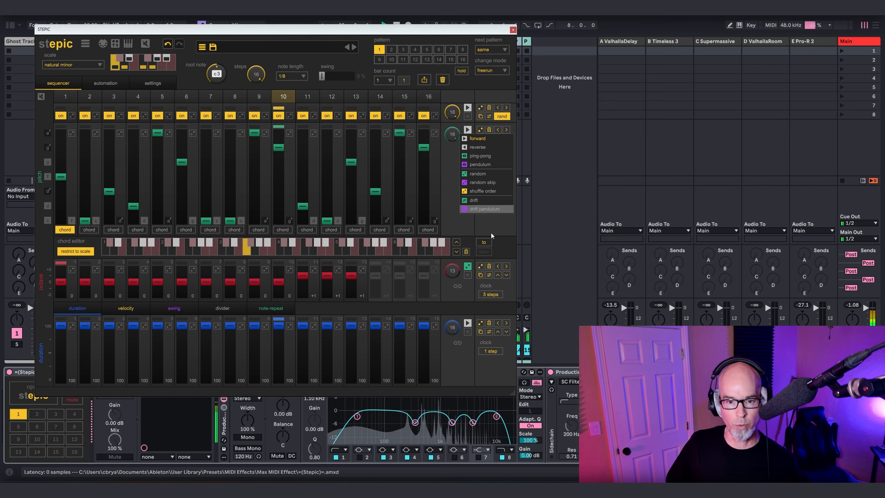
{"action": "left_click", "coordinate": [484, 209]}
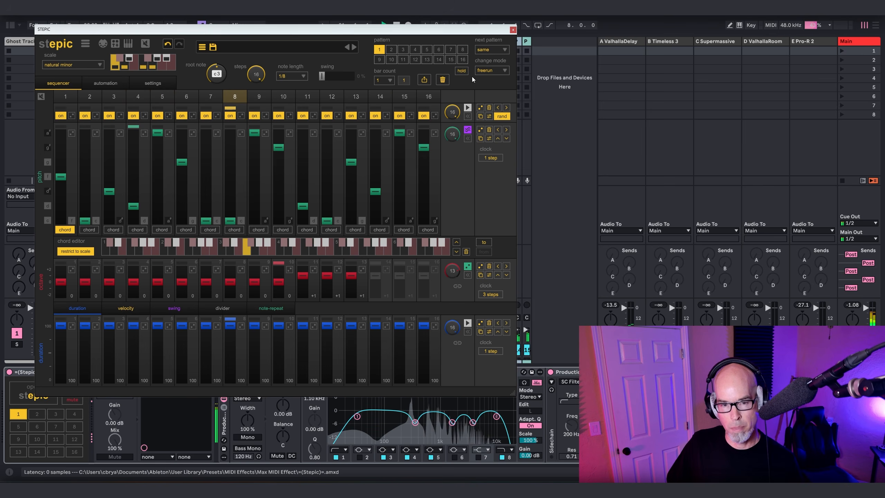
{"action": "left_click", "coordinate": [514, 30]}
Bring track 9's ValhallaDelay send back up to about -13 dB and check its Pro-R 2 send
{"action": "left_click_drag", "start_coordinate": [403, 254], "coordinate": [403, 220]}
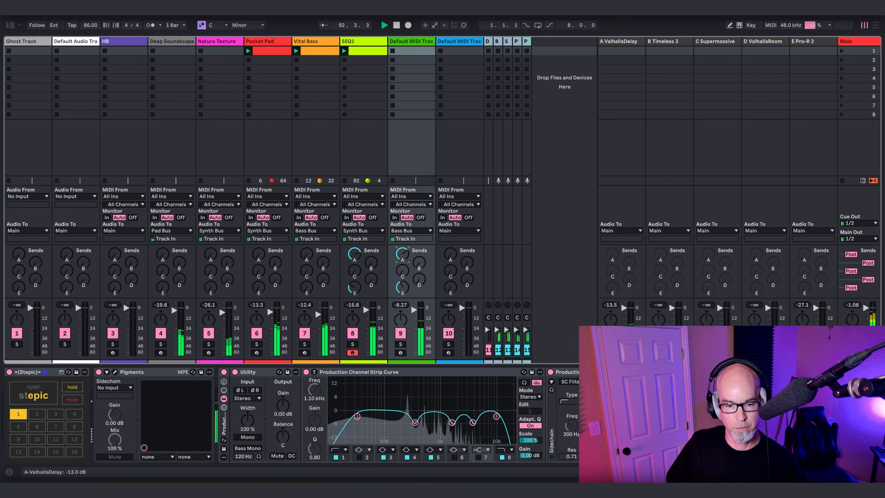
{"action": "left_click_drag", "start_coordinate": [403, 254], "coordinate": [403, 250]}
{"action": "left_click", "coordinate": [405, 283]}
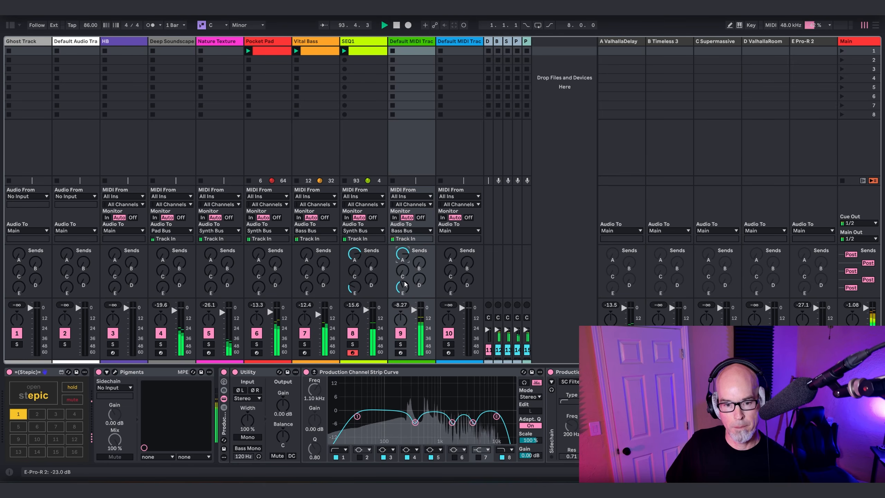
Lower Filter 1's Cutoff to about 199 Hz in track 9's Pigments
{"action": "left_click", "coordinate": [115, 372]}
{"action": "mouse_move", "coordinate": [405, 124]}
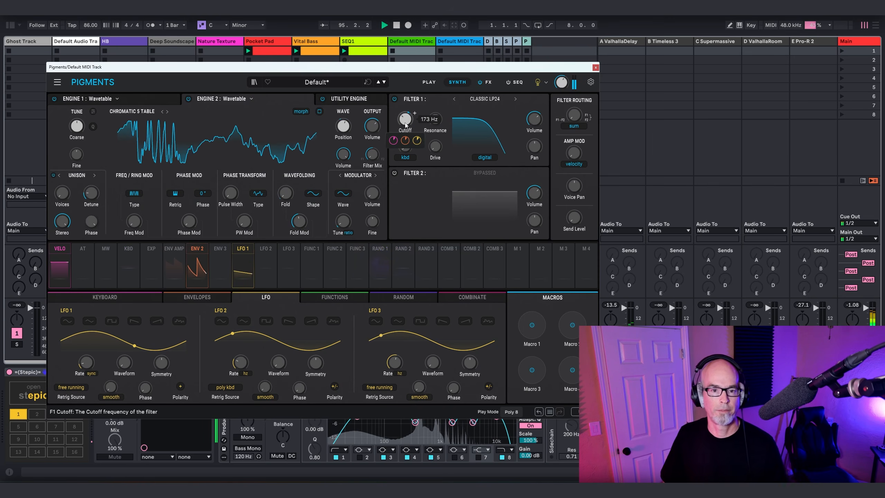
{"action": "mouse_move", "coordinate": [434, 120]}
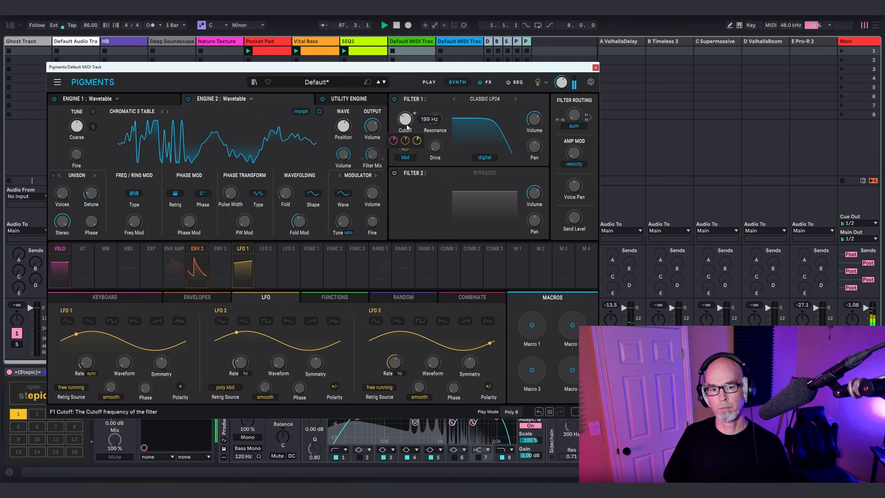
{"action": "left_click", "coordinate": [595, 68]}
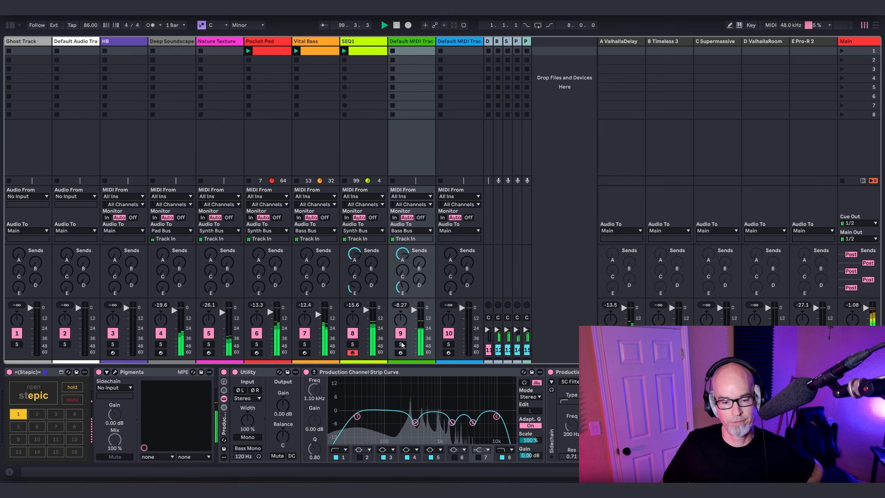
Lengthen the Space Decay to 9.95 s in the Deep Soundscape track's Texture Loom
{"action": "left_click", "coordinate": [176, 42]}
{"action": "left_click", "coordinate": [25, 371]}
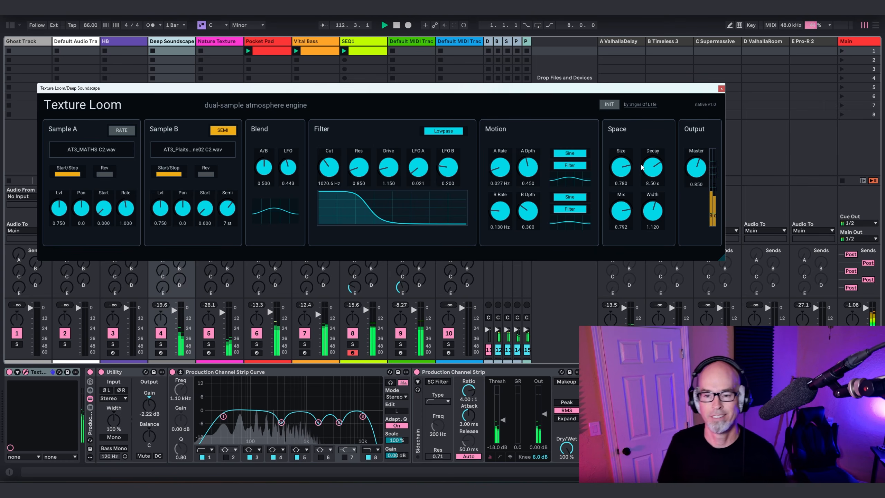
{"action": "left_click_drag", "start_coordinate": [649, 168], "coordinate": [649, 167]}
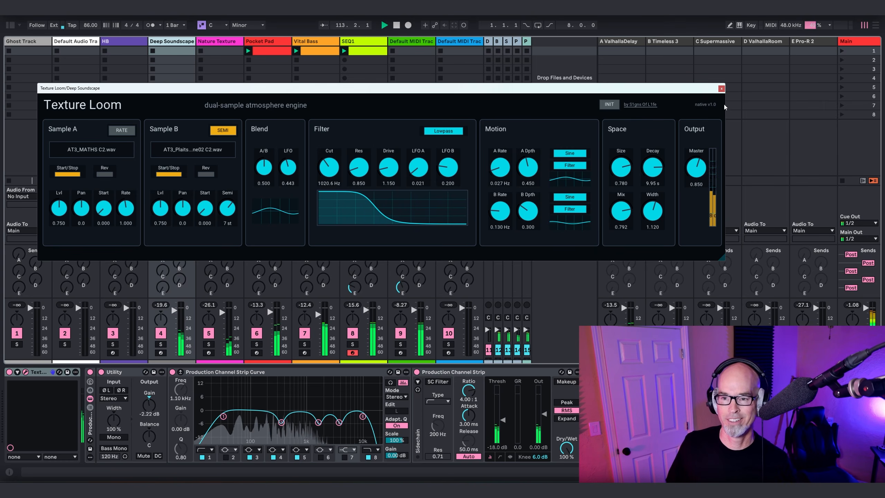
{"action": "left_click", "coordinate": [721, 89]}
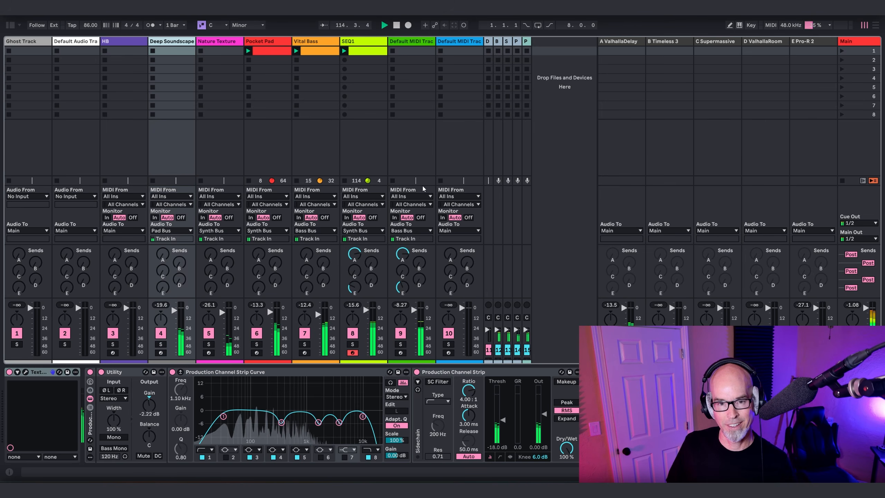
Rename track 9, the default MIDI track holding Stepic and Pigments, as Pluck
{"action": "left_click", "coordinate": [452, 46]}
{"action": "left_click", "coordinate": [413, 41]}
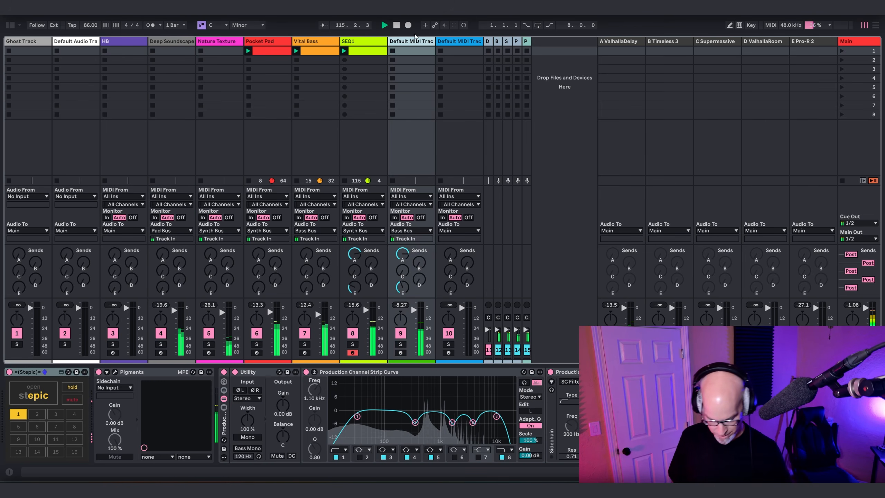
{"action": "key", "text": "ctrl+r"}
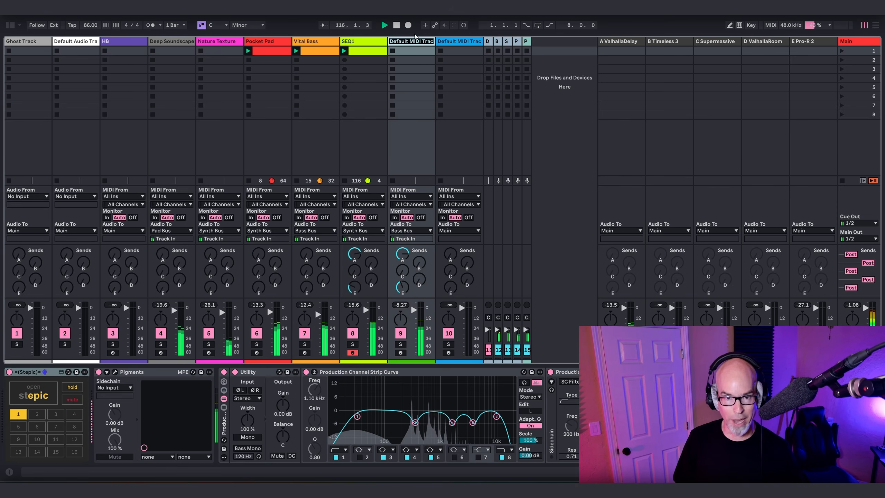
{"action": "type", "text": "Pluck"}
{"action": "key", "text": "Return"}
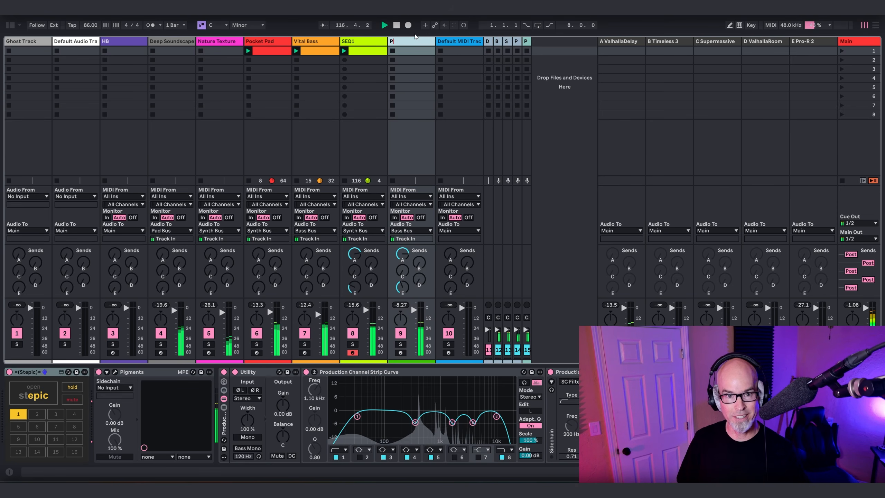
Load a Pigments instance from the Main Synths collection onto track 10, the default MIDI track
{"action": "left_click", "coordinate": [460, 42]}
{"action": "left_click", "coordinate": [10, 26]}
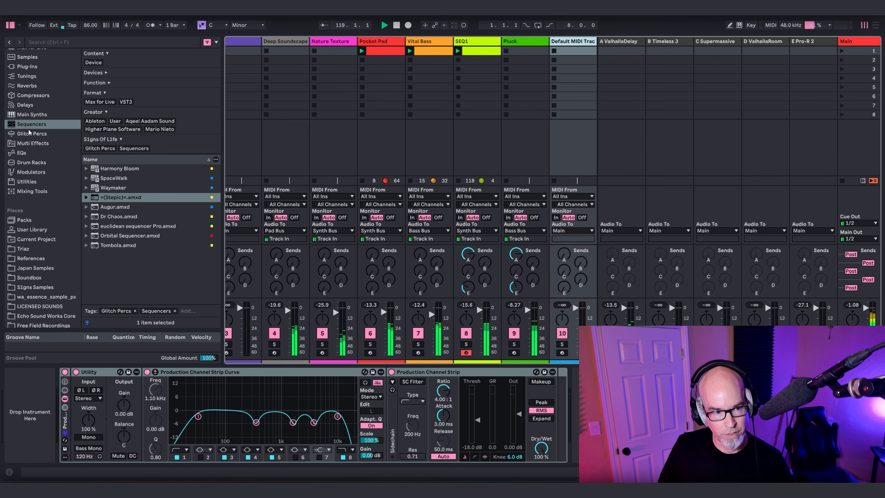
{"action": "left_click", "coordinate": [32, 114]}
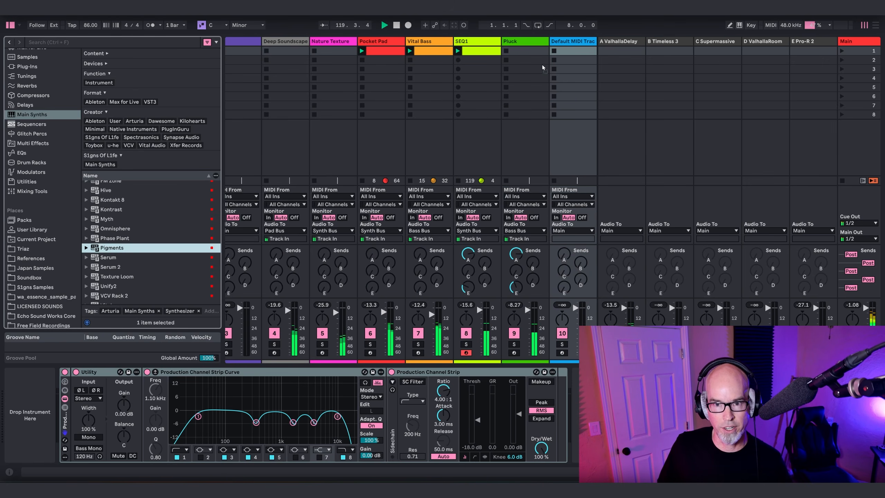
{"action": "left_click_drag", "start_coordinate": [543, 67], "coordinate": [579, 59]}
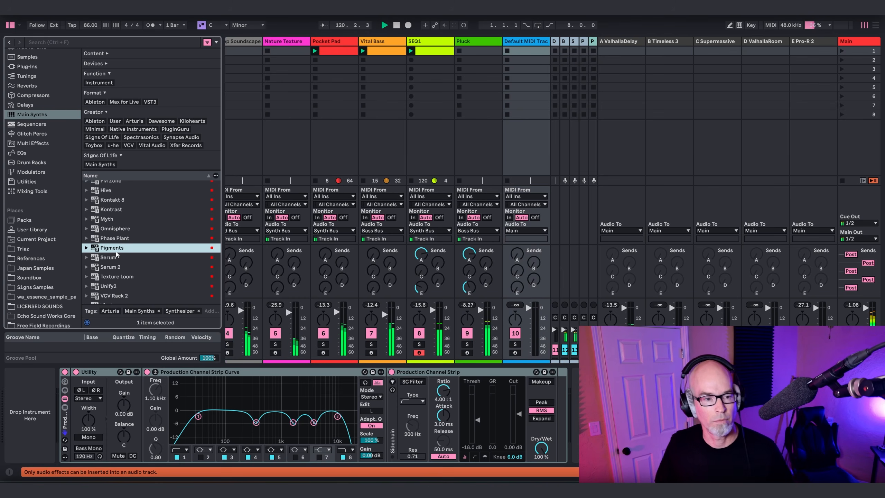
{"action": "left_click_drag", "start_coordinate": [116, 249], "coordinate": [507, 100]}
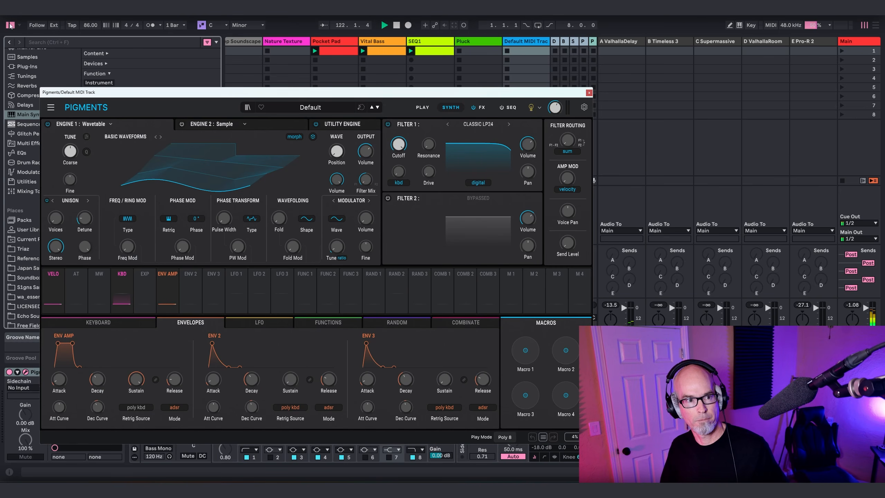
{"action": "left_click", "coordinate": [10, 26]}
{"action": "left_click_drag", "start_coordinate": [294, 92], "coordinate": [278, 56]}
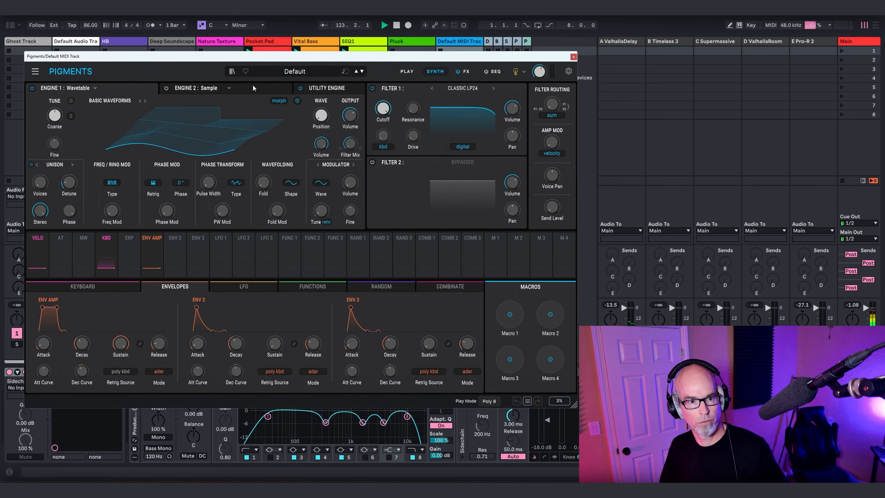
Load the LD Solar Nebula preset from the Chromatic 4 sound bank into track 10's Pigments
{"action": "left_click", "coordinate": [234, 71]}
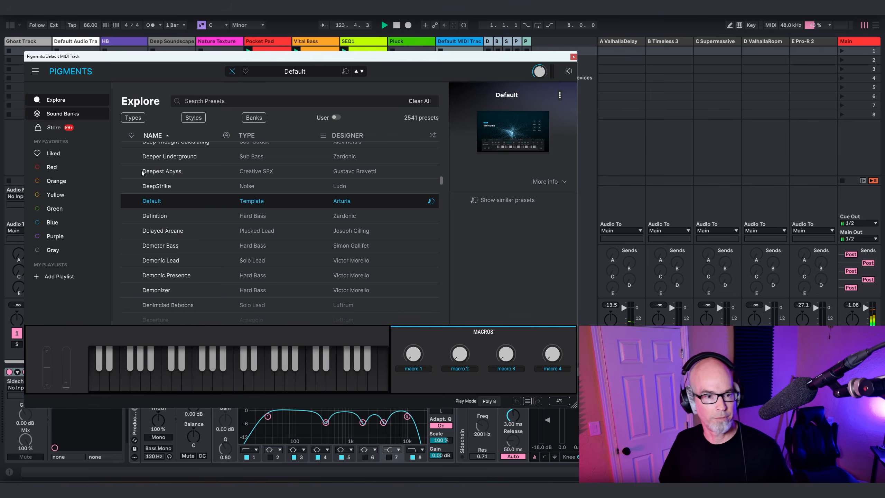
{"action": "left_click", "coordinate": [59, 114]}
{"action": "scroll", "coordinate": [277, 231], "scroll_direction": "down", "scroll_amount": 4}
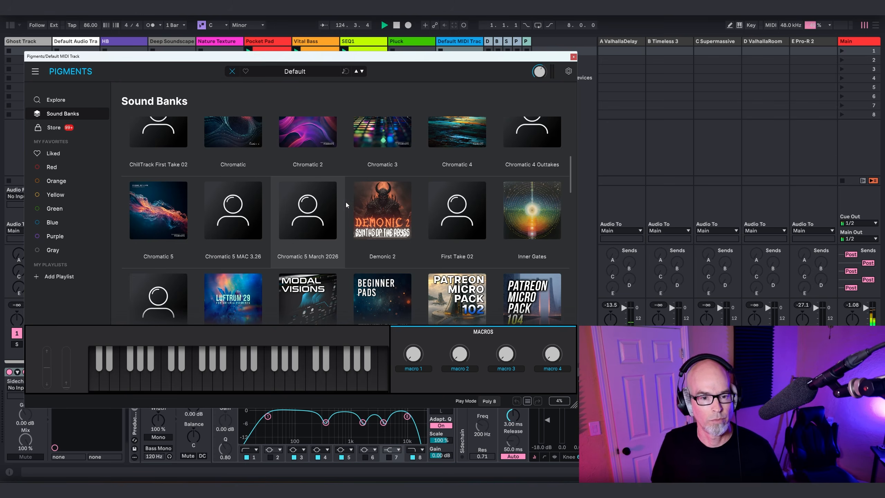
{"action": "left_click", "coordinate": [484, 144]}
{"action": "scroll", "coordinate": [192, 196], "scroll_direction": "down", "scroll_amount": 6}
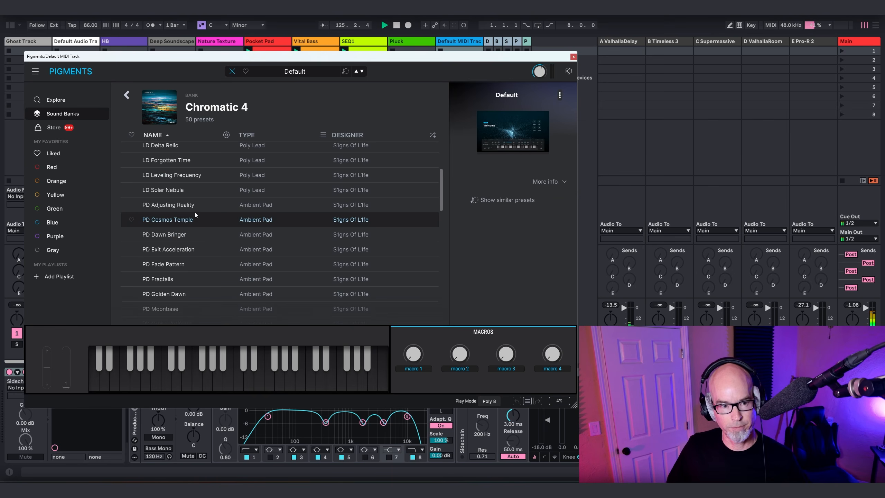
{"action": "scroll", "coordinate": [195, 212], "scroll_direction": "up", "scroll_amount": 2}
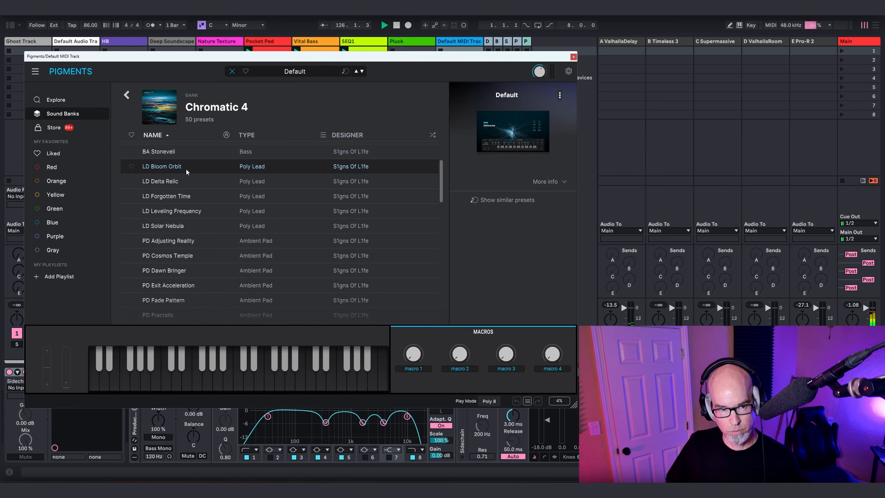
{"action": "double_click", "coordinate": [188, 226]}
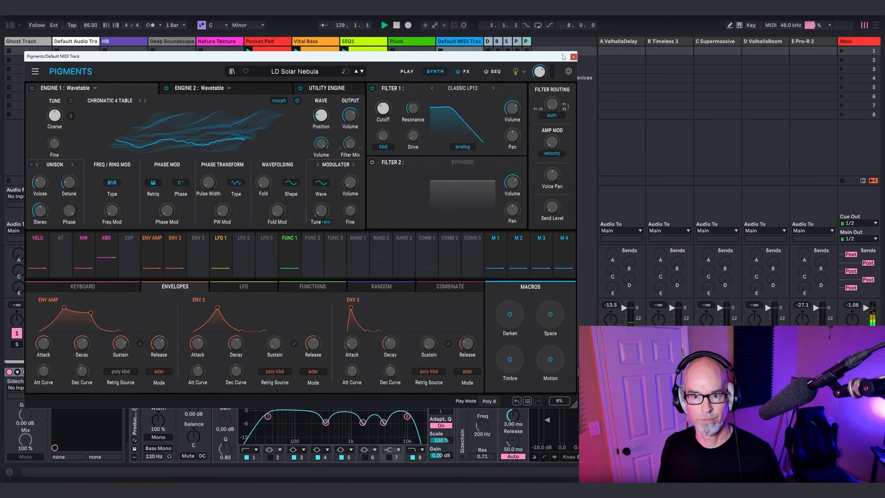
{"action": "left_click", "coordinate": [573, 56]}
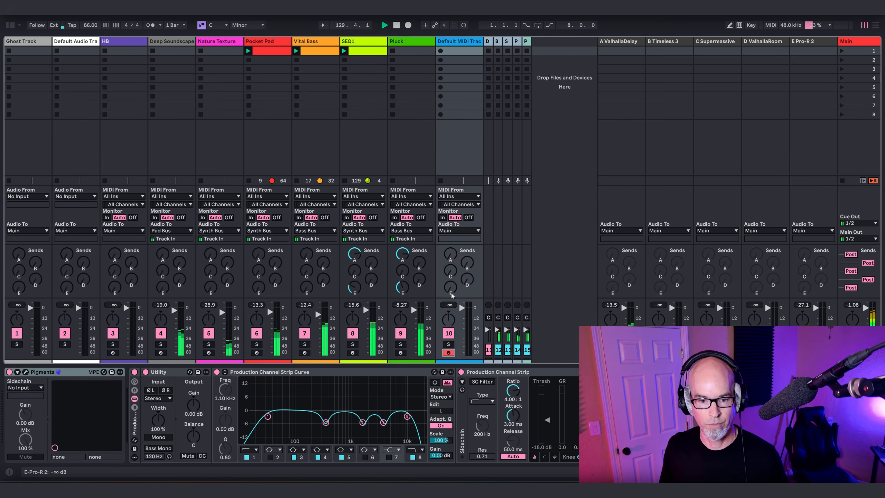
Route track 10's output to Synth Bus and capture the played lead notes as a clip in its first slot
{"action": "left_click", "coordinate": [460, 231]}
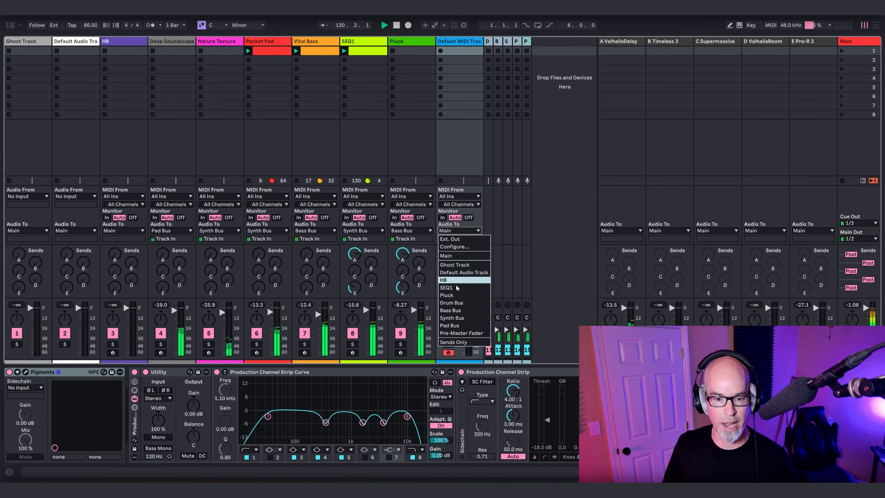
{"action": "left_click", "coordinate": [452, 318]}
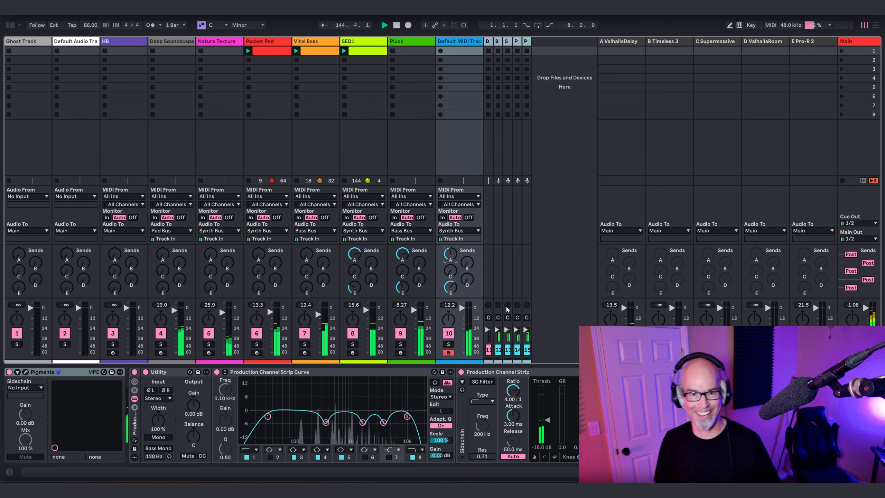
{"action": "left_click", "coordinate": [457, 25]}
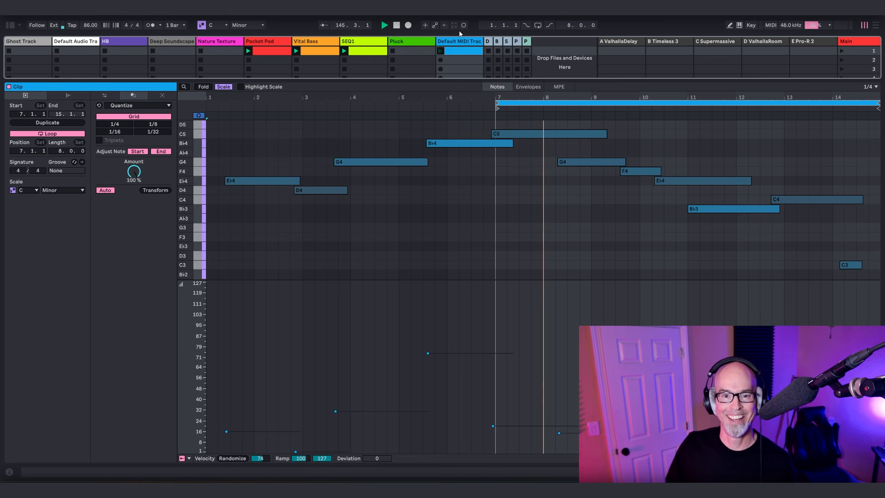
Move the captured lead clip's start marker and loop start to 1.2.1 and crop the clip to that range
{"action": "mouse_move", "coordinate": [437, 109]}
{"action": "left_mouse_down"}
{"action": "mouse_move", "coordinate": [205, 104]}
{"action": "mouse_move", "coordinate": [217, 104]}
{"action": "left_mouse_up"}
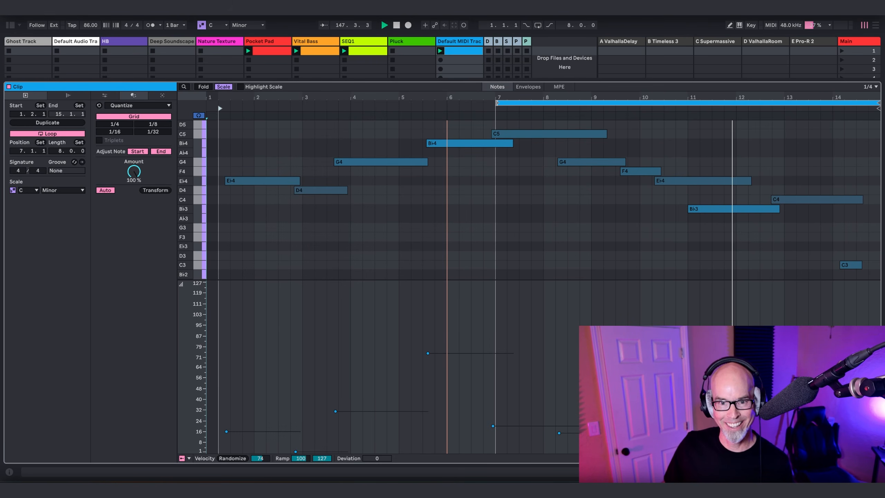
{"action": "left_click_drag", "start_coordinate": [493, 103], "coordinate": [219, 103]}
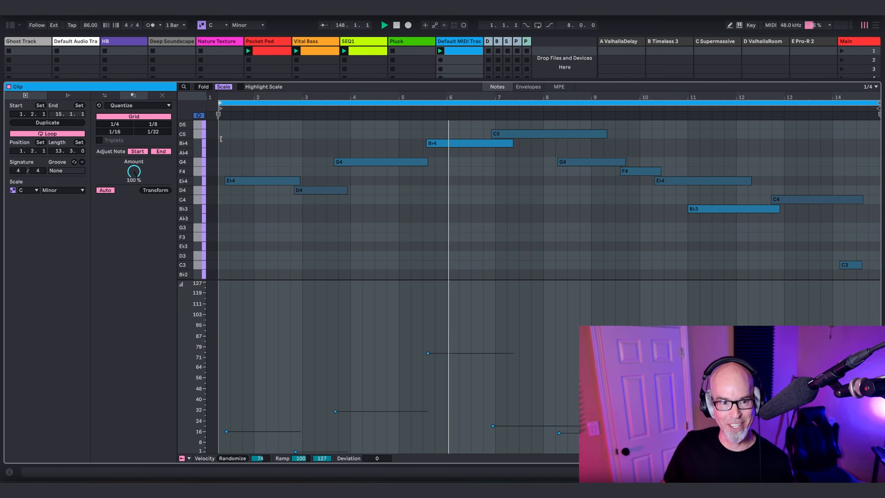
{"action": "right_click", "coordinate": [243, 103]}
{"action": "left_click", "coordinate": [250, 116]}
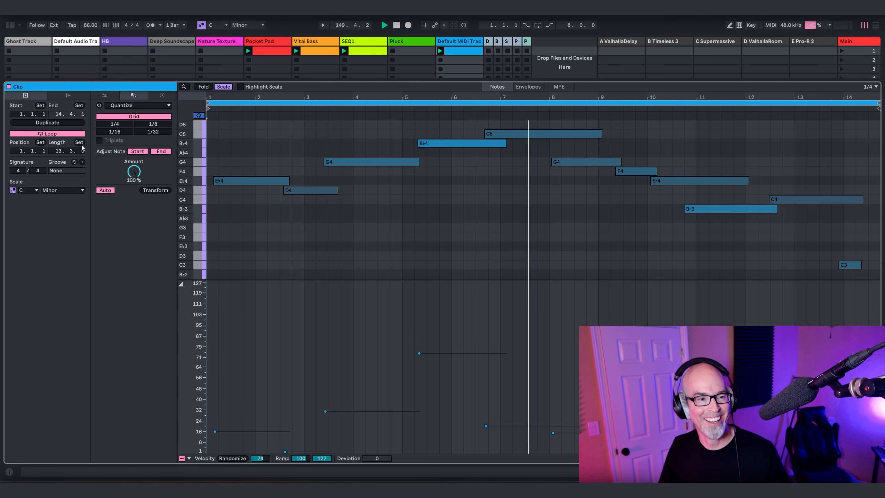
Set the lead clip's loop length to 16 bars and extend its last C3 note almost to the loop's end
{"action": "mouse_move", "coordinate": [56, 151]}
{"action": "left_mouse_down"}
{"action": "mouse_move", "coordinate": [57, 141]}
{"action": "mouse_move", "coordinate": [72, 151]}
{"action": "left_mouse_up"}
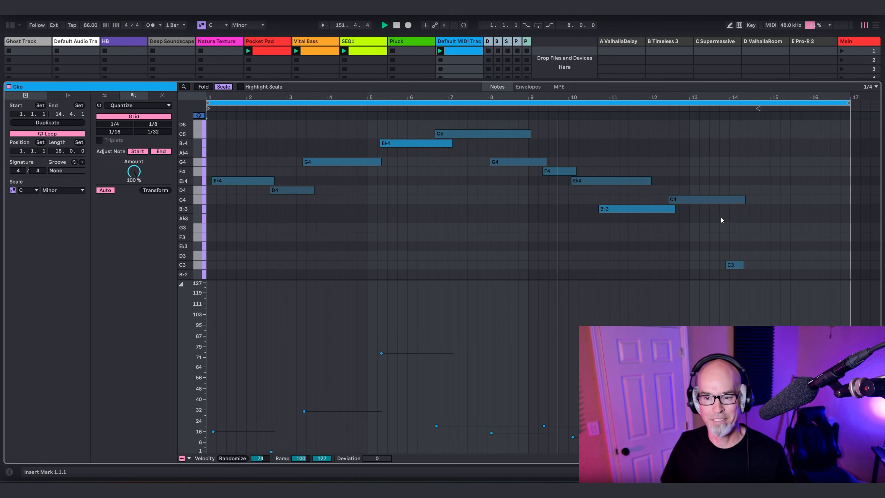
{"action": "left_click", "coordinate": [735, 264]}
{"action": "left_click_drag", "start_coordinate": [748, 264], "coordinate": [840, 264]}
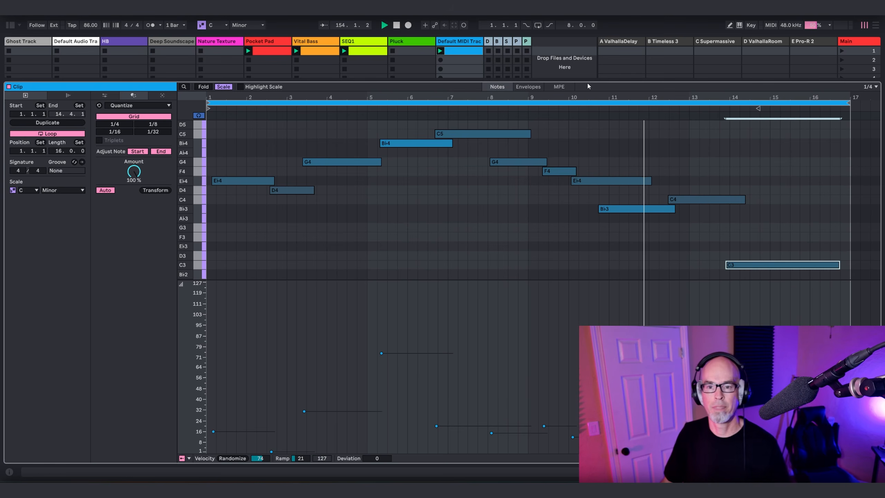
{"action": "left_click_drag", "start_coordinate": [593, 77], "coordinate": [551, 316]}
{"action": "key", "text": "shift+Tab"}
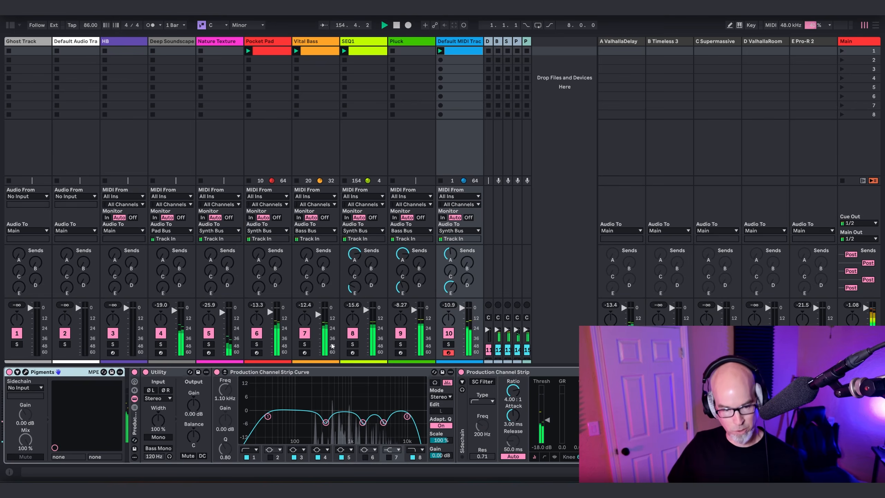
Check the LD Solar Nebula patch in track 10's Pigments
{"action": "left_click", "coordinate": [26, 372]}
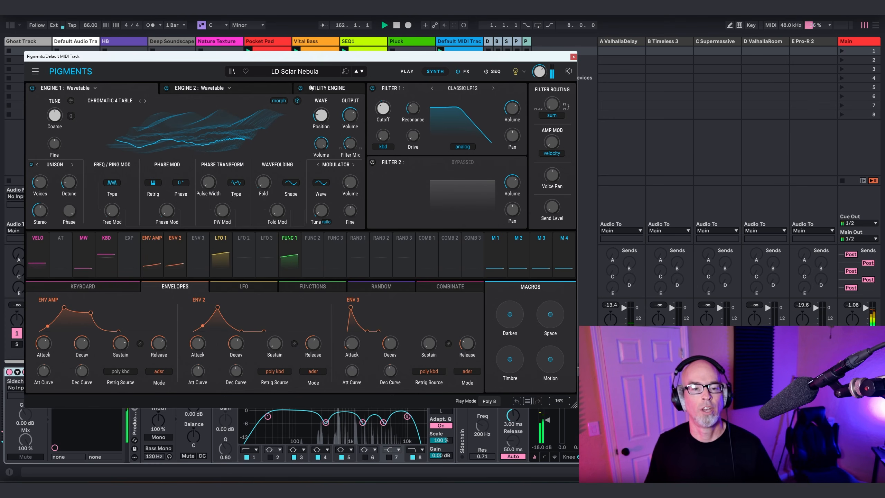
{"action": "left_click", "coordinate": [573, 56]}
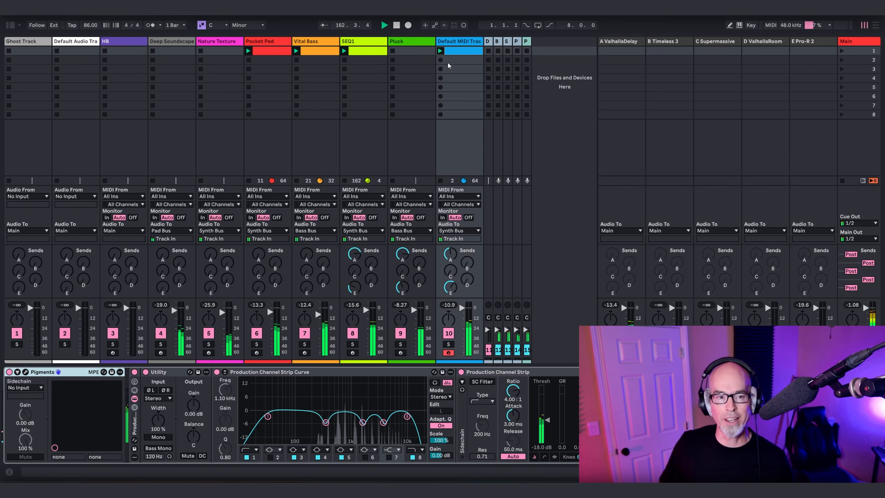
Open Texture Loom on the Deep Soundscape track
{"action": "left_click", "coordinate": [164, 45]}
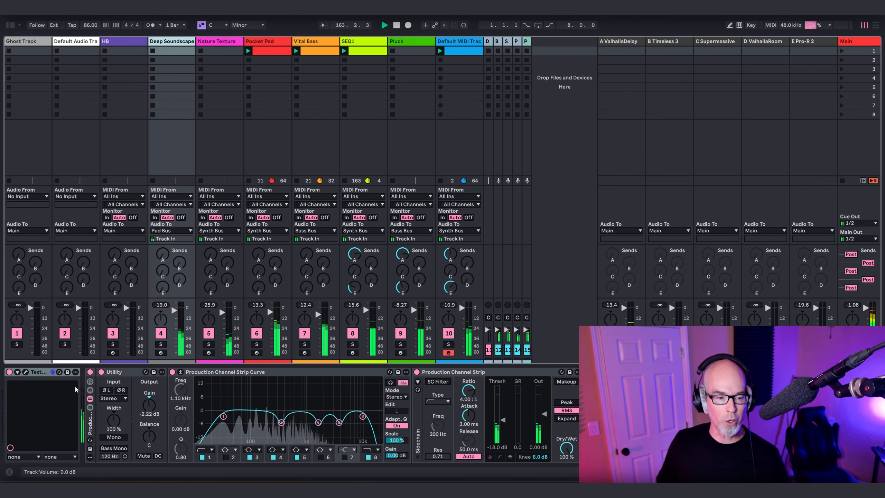
{"action": "left_click", "coordinate": [26, 372]}
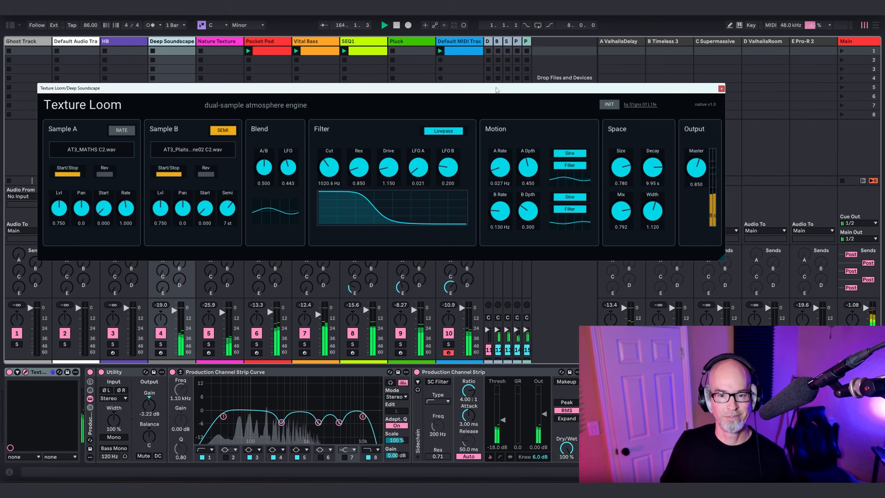